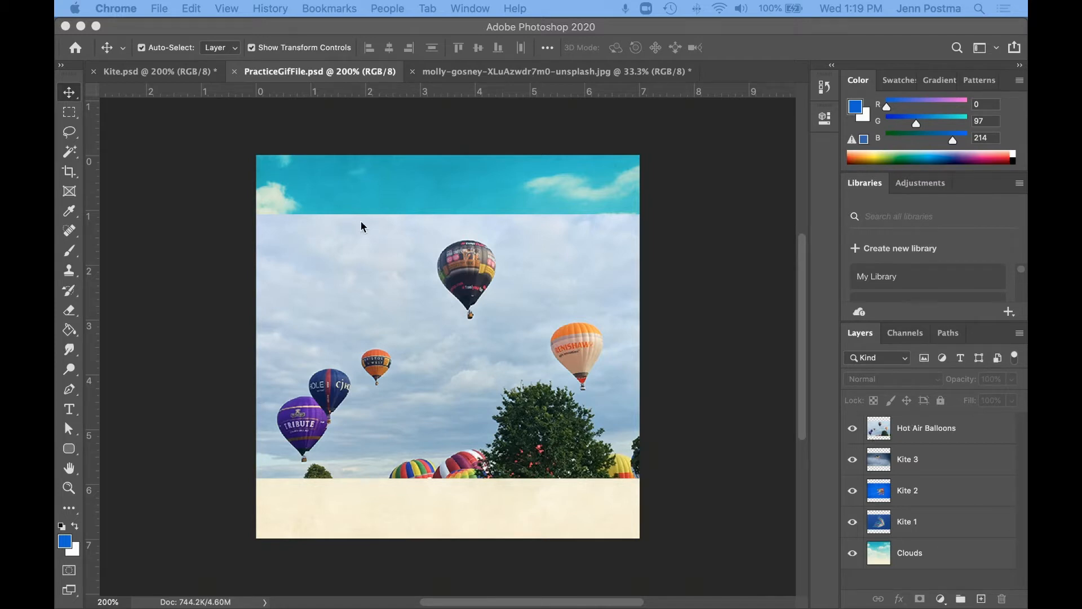
Inspect the Hot Air Balloons, Kite 3, Kite 2 and Kite 1 layers by hiding each in turn and restoring their visibility.
left_click(853, 430)
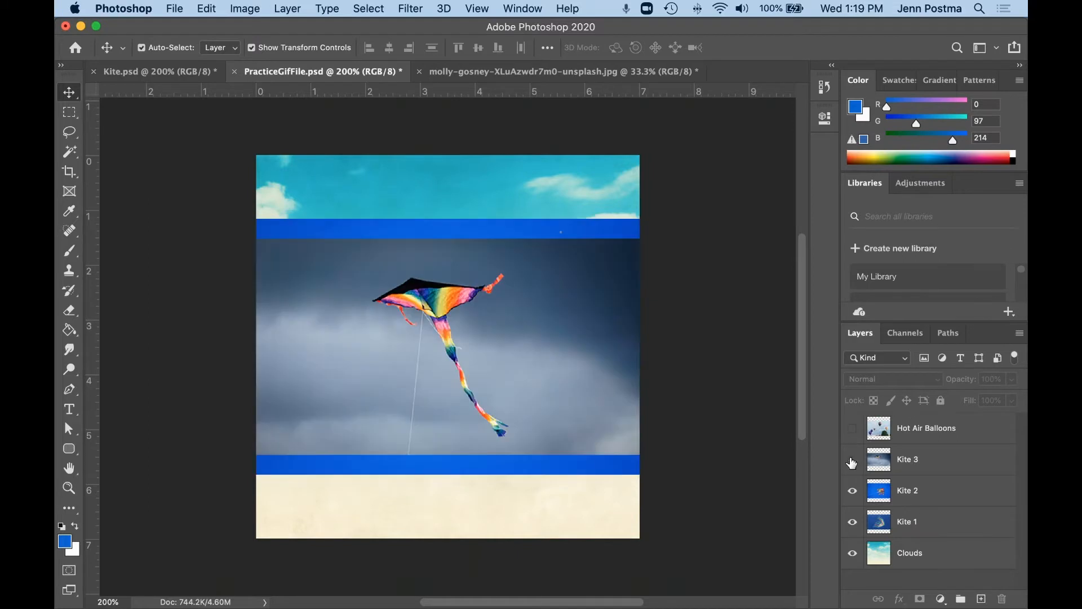
left_click(853, 460)
left_click(852, 492)
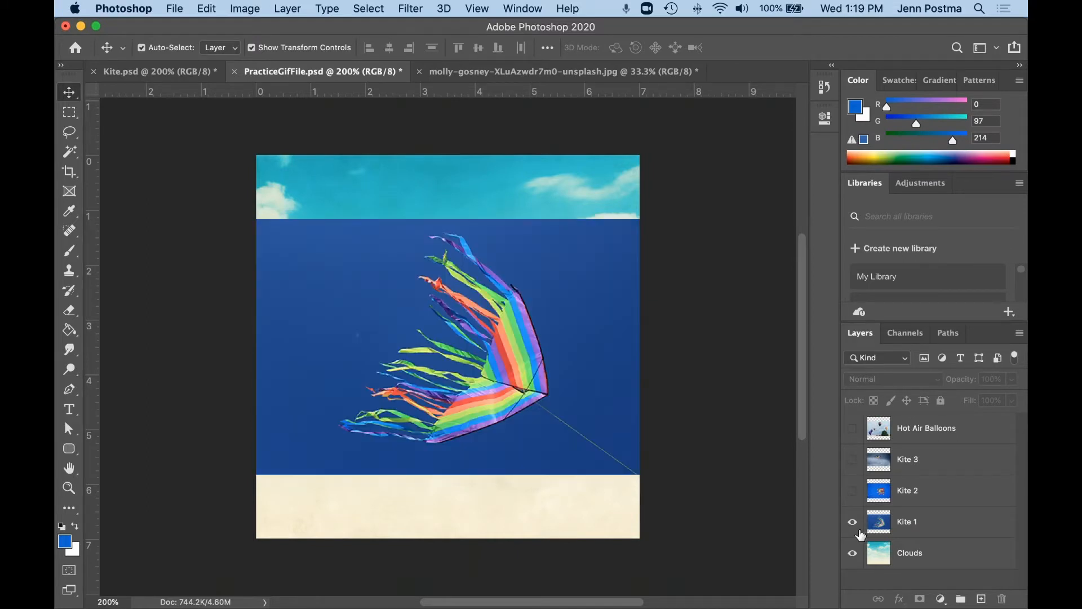
left_click(852, 522)
left_click(858, 522)
left_click(852, 490)
left_click(852, 459)
left_click(954, 432)
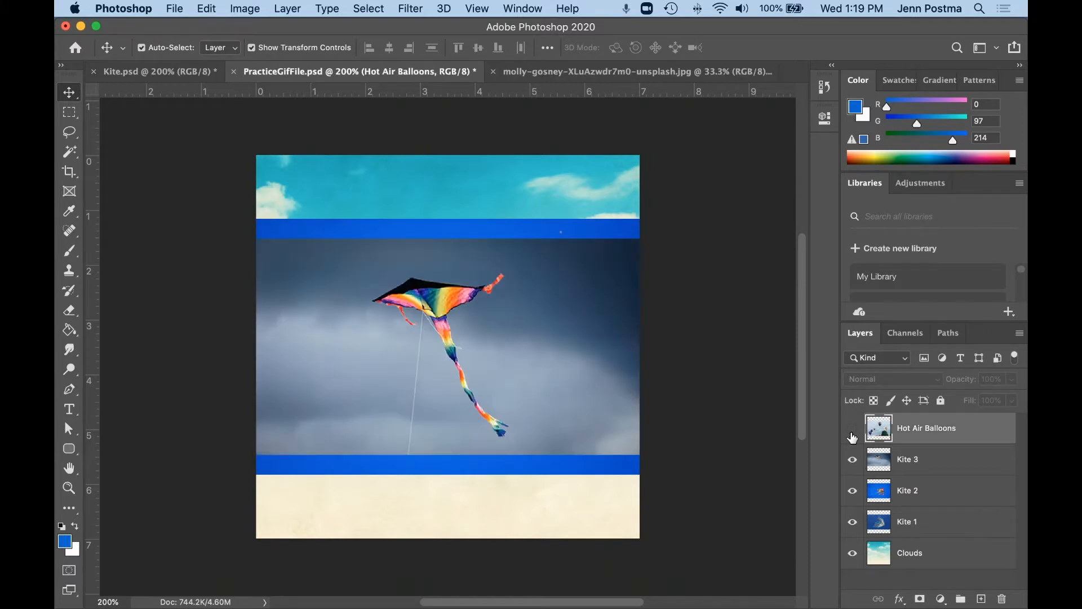
left_click(852, 428)
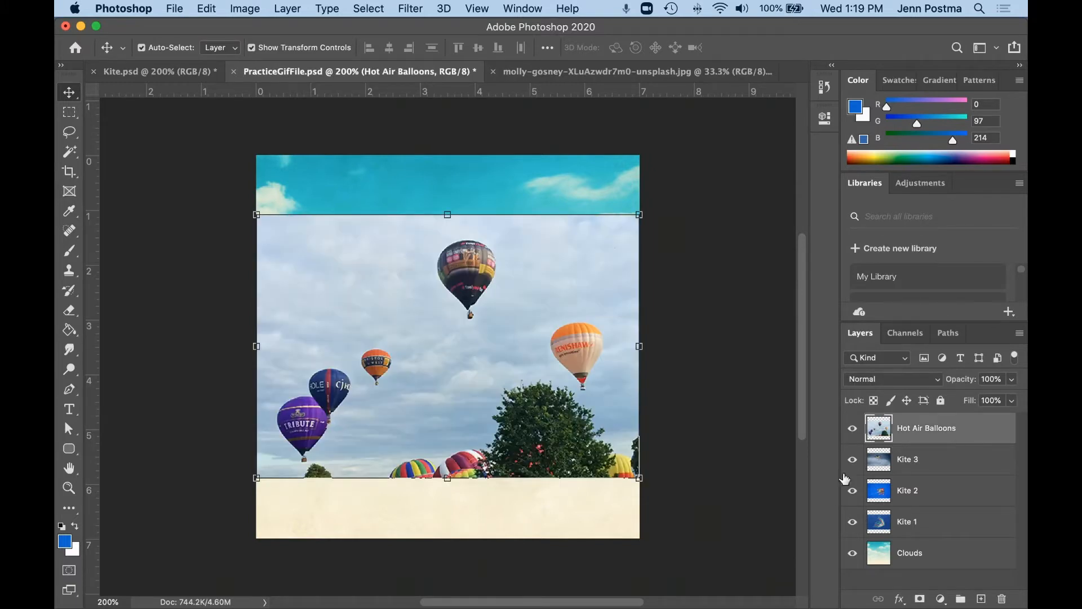
Delete the Kite 3, Kite 2 and Kite 1 layers, keeping the Hot Air Balloons and Clouds layers.
left_click(934, 472)
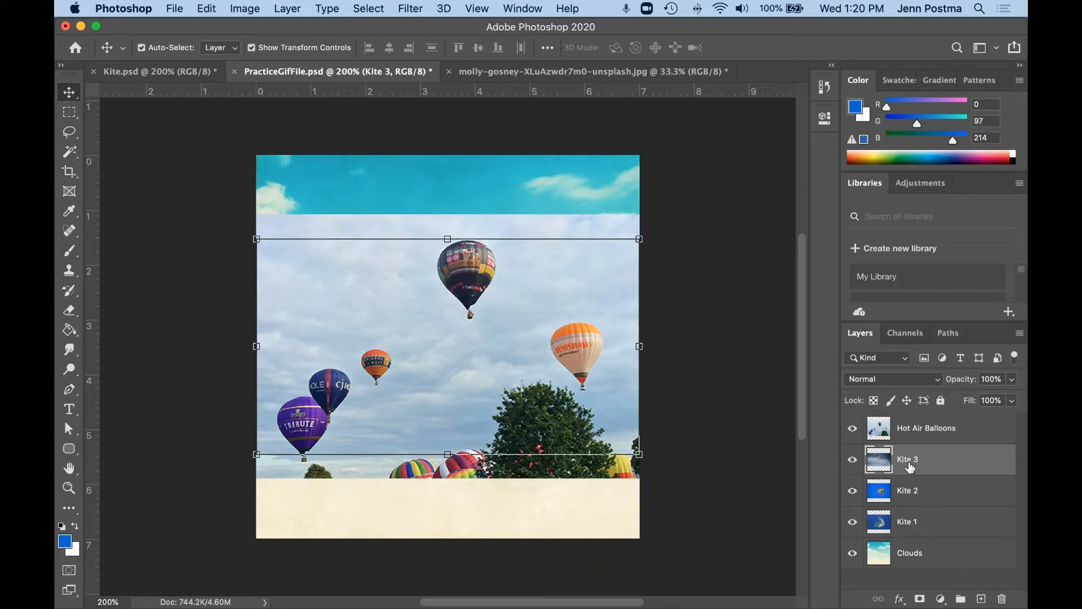
left_click(1004, 601)
left_click(1004, 600)
left_click(1004, 600)
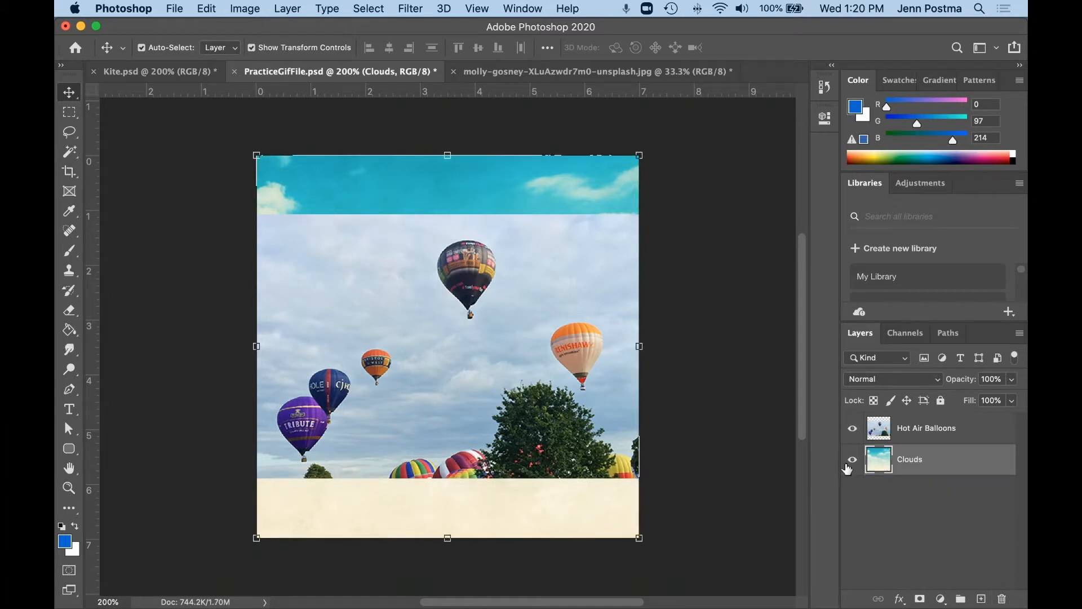
left_click(851, 460)
left_click(851, 460)
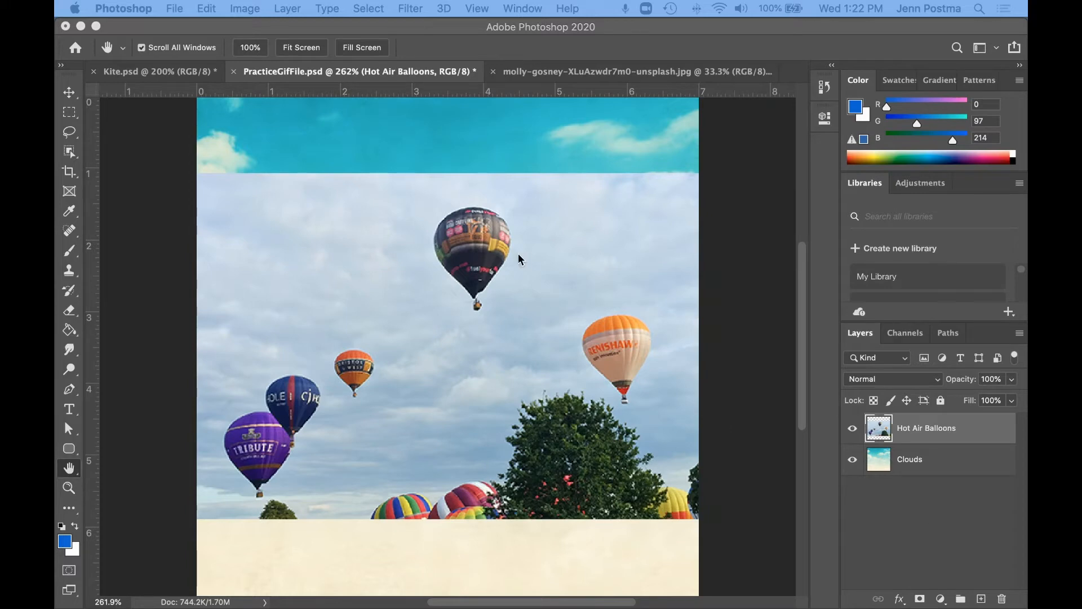
Select the large dark balloon and its basket on the Hot Air Balloons layer with the Object Selection tool in Rectangle mode.
left_click(70, 488)
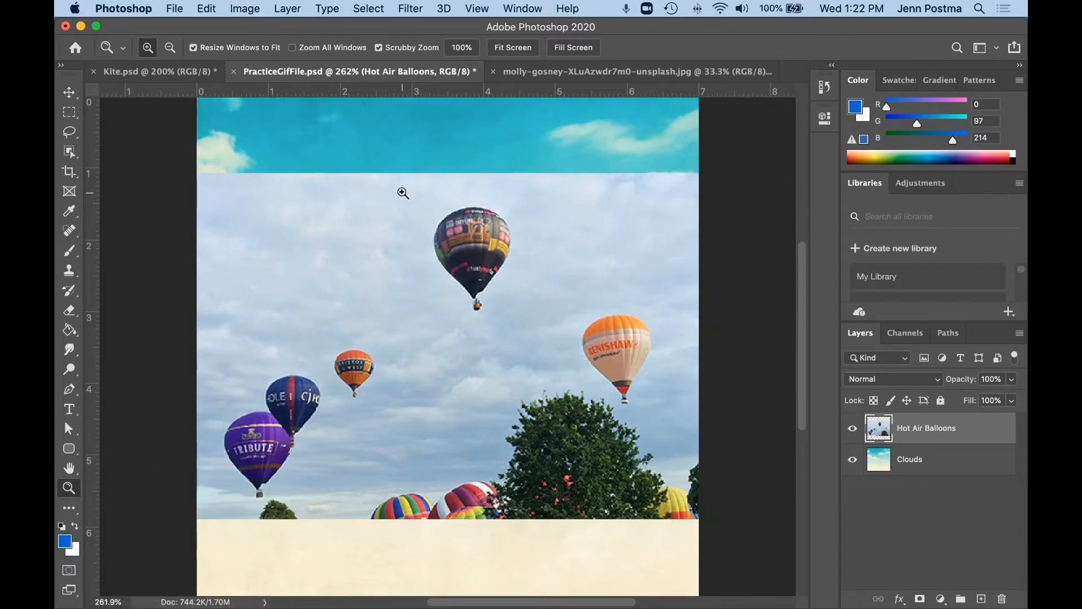
left_click_drag(390, 186, 443, 249)
key("space")
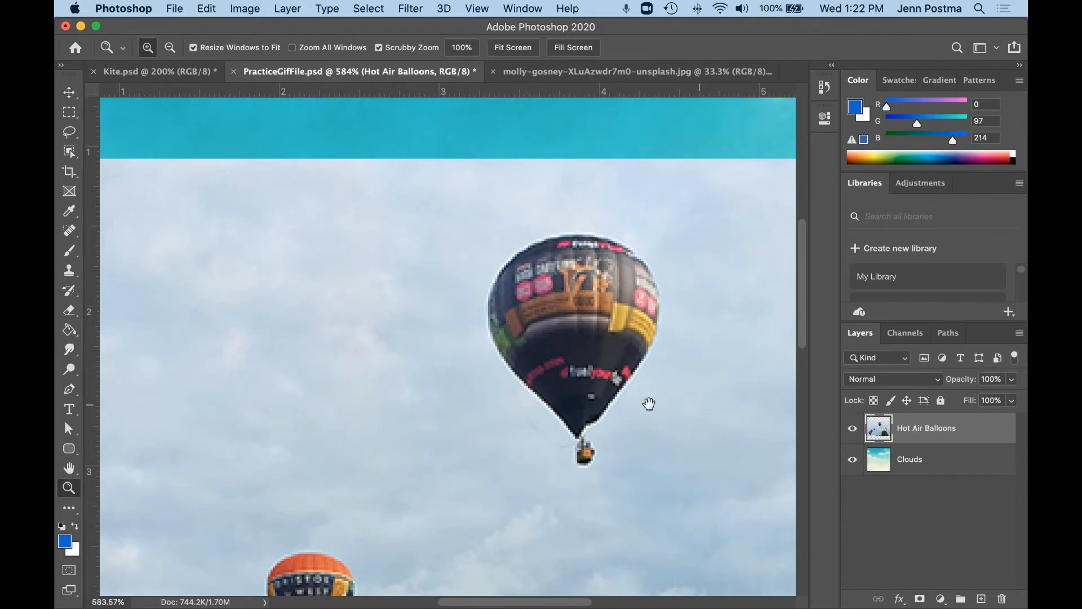
left_click_drag(648, 403, 588, 356)
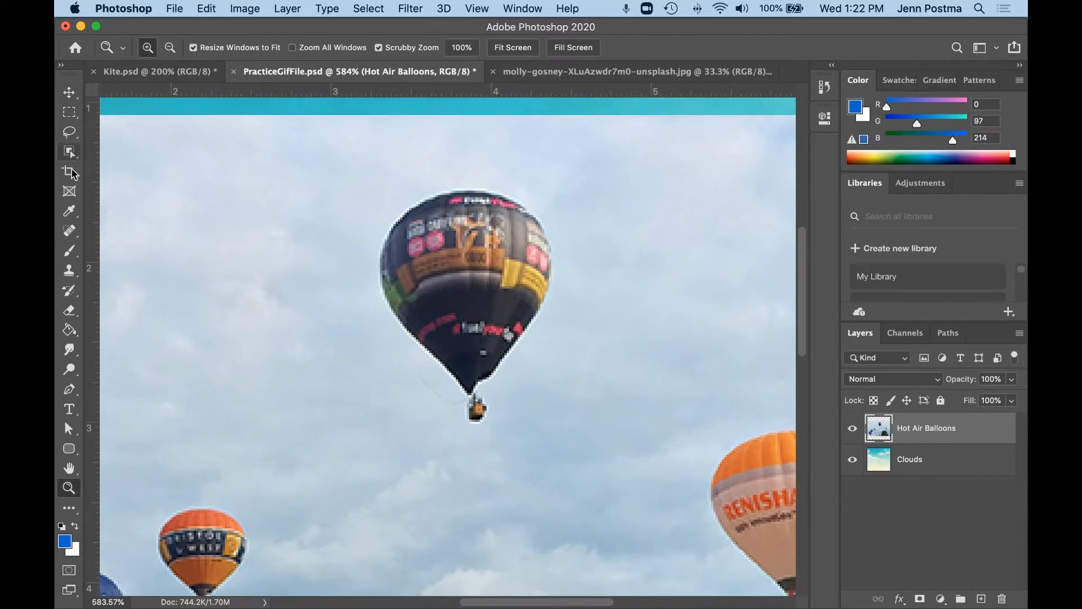
left_click(70, 153)
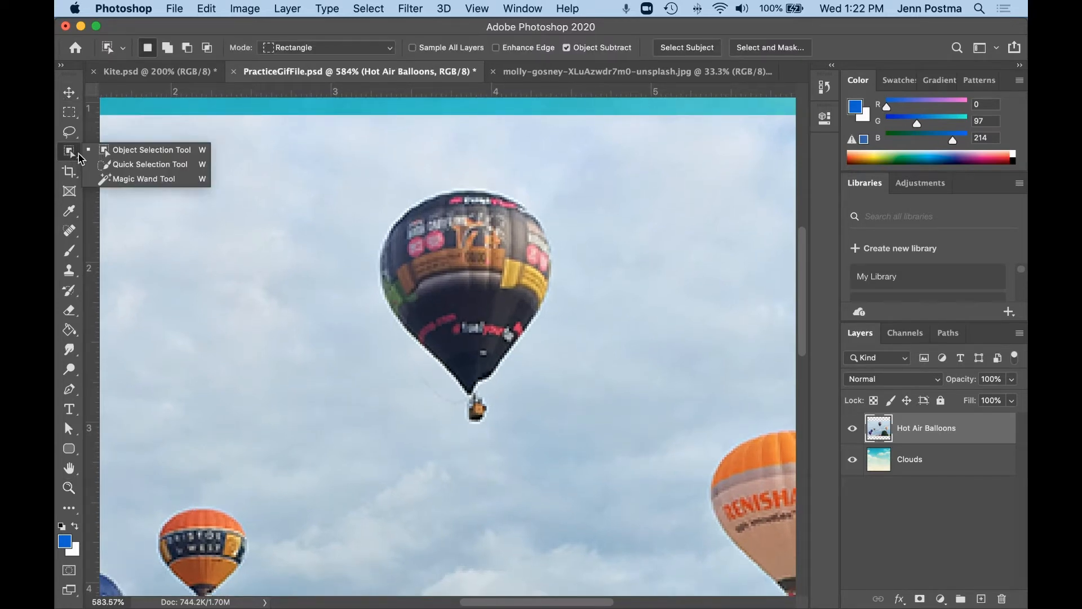
left_click(155, 152)
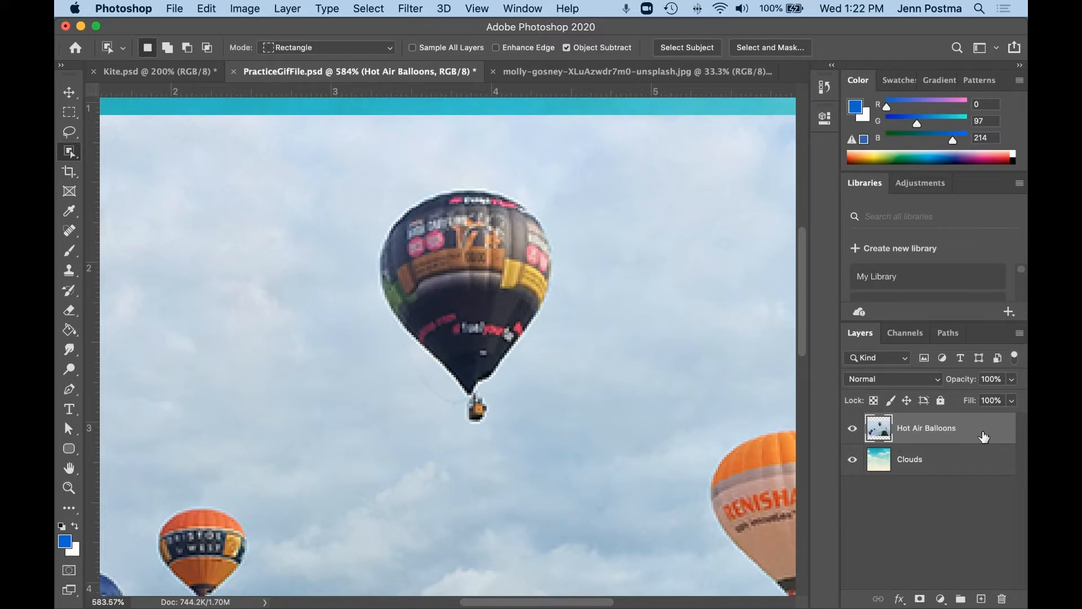
left_click_drag(356, 162, 570, 441)
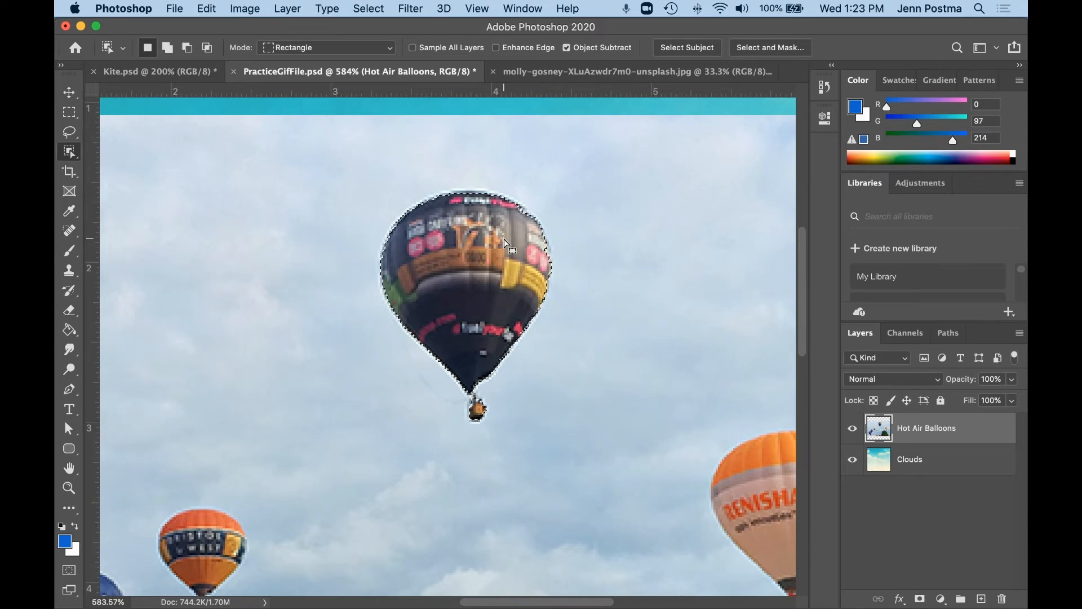
Invert the balloon selection, delete everything else on the Hot Air Balloons layer, and deselect.
key("v")
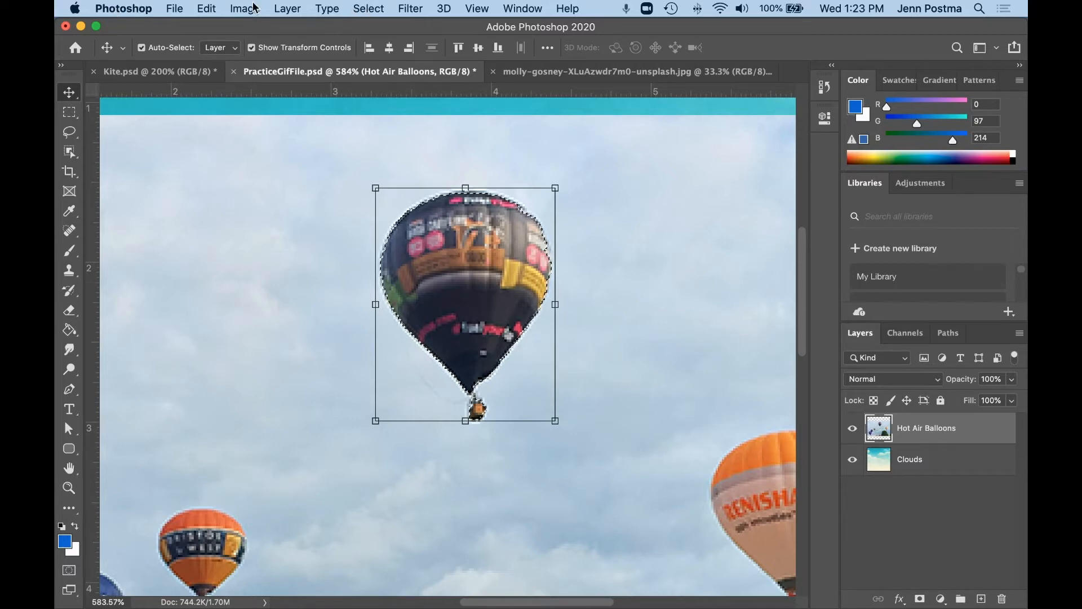
left_click(371, 9)
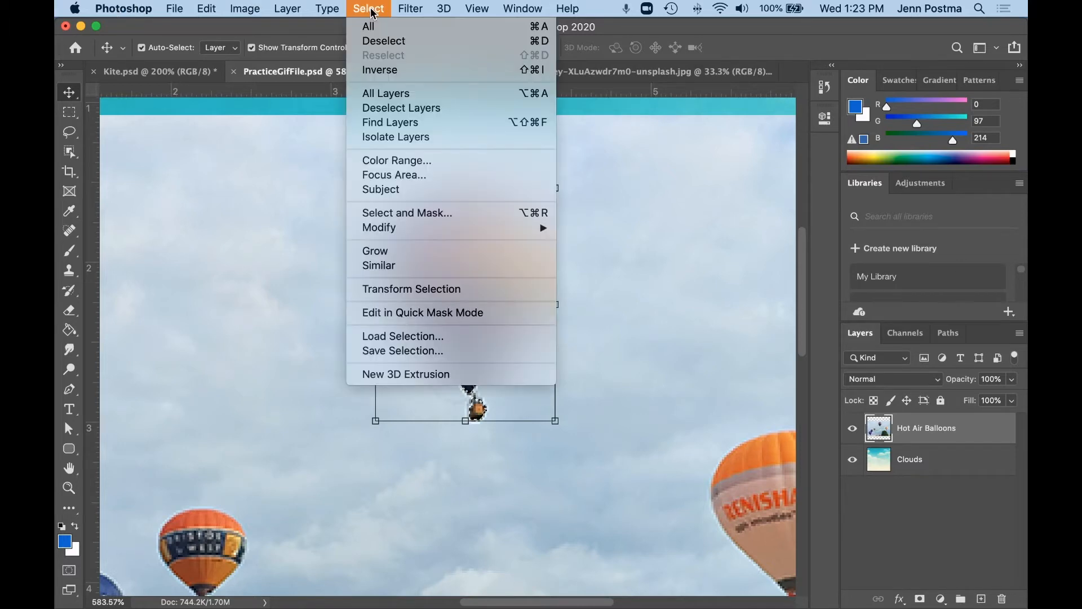
left_click(452, 71)
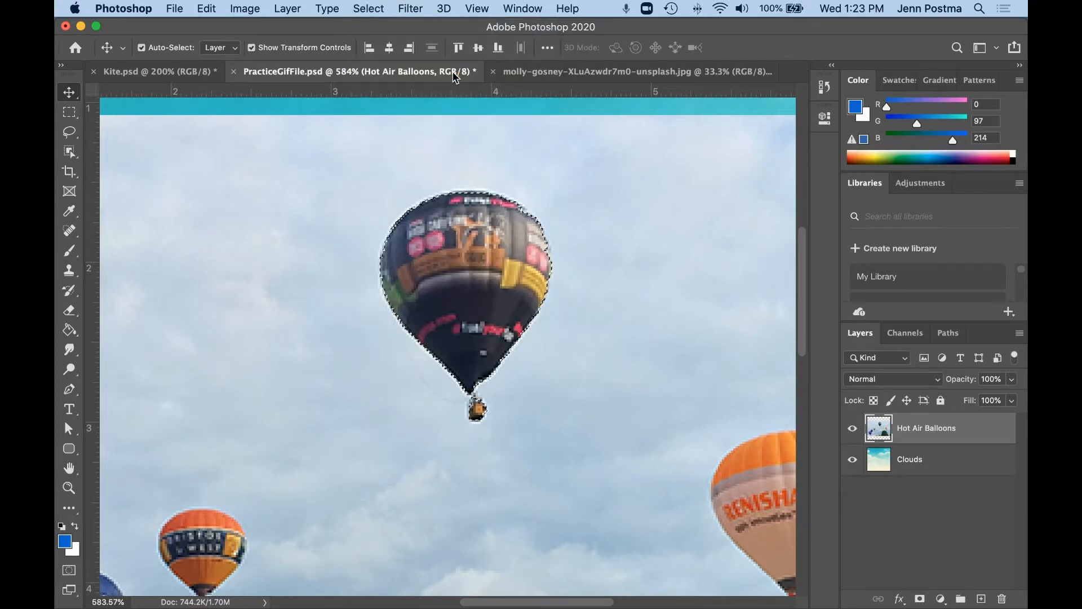
scroll(455, 400, "up", 5)
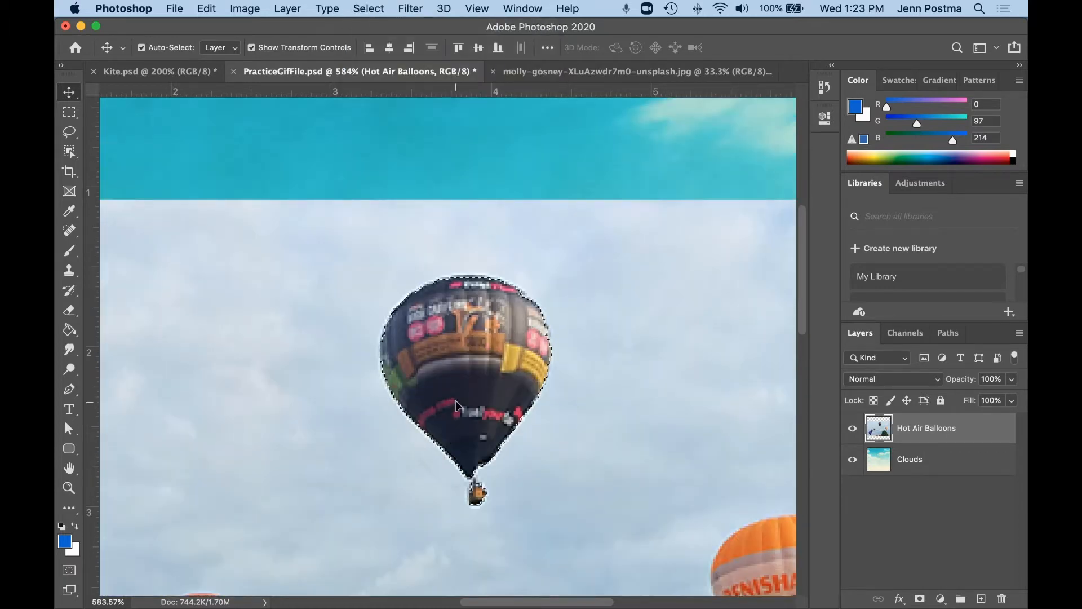
scroll(455, 400, "down", 1)
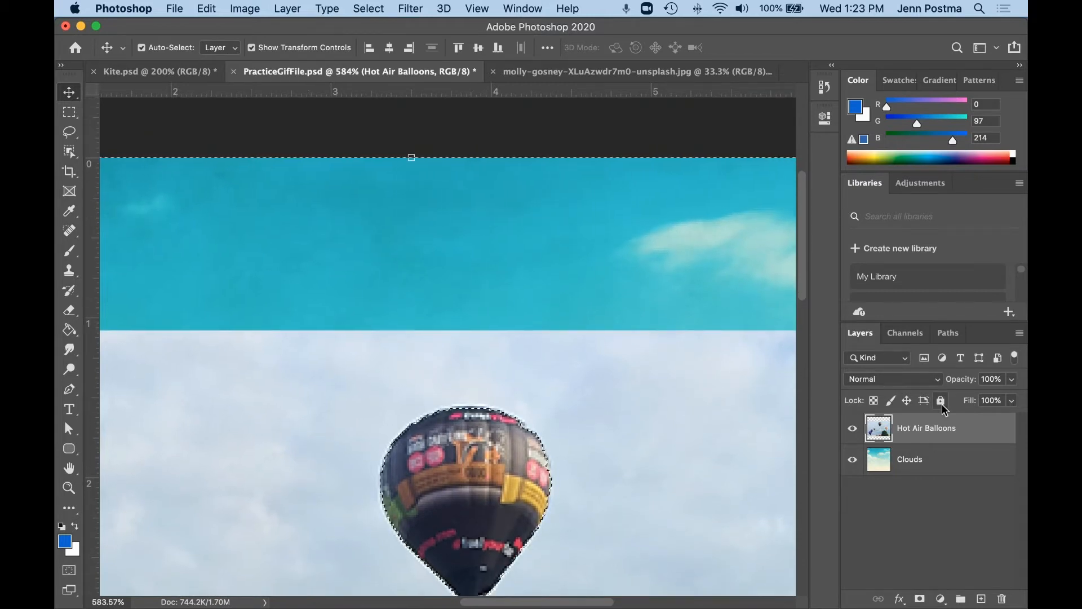
key("Delete")
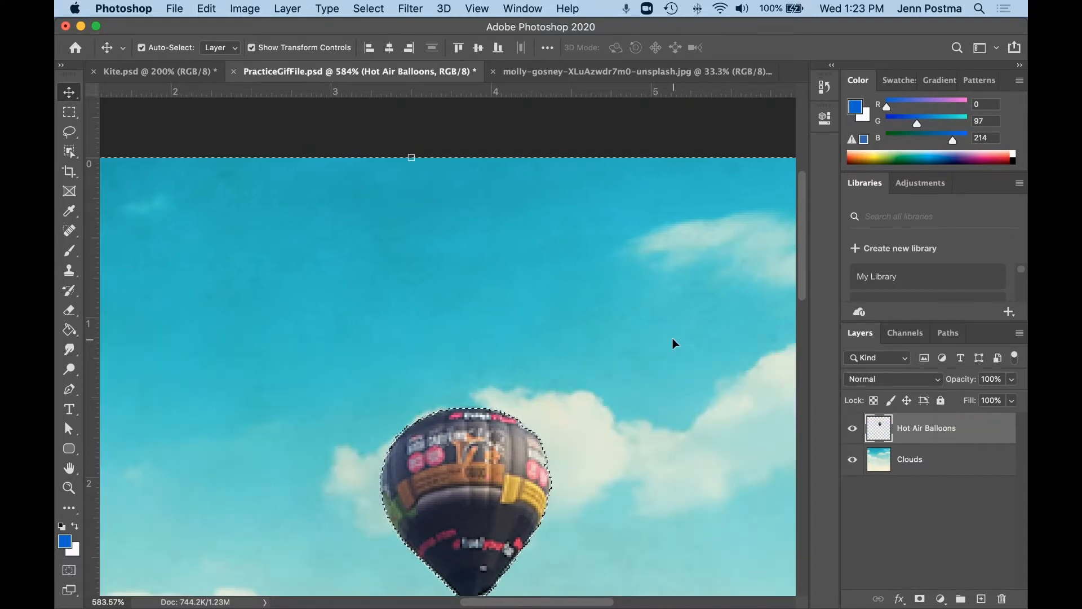
key("super+d")
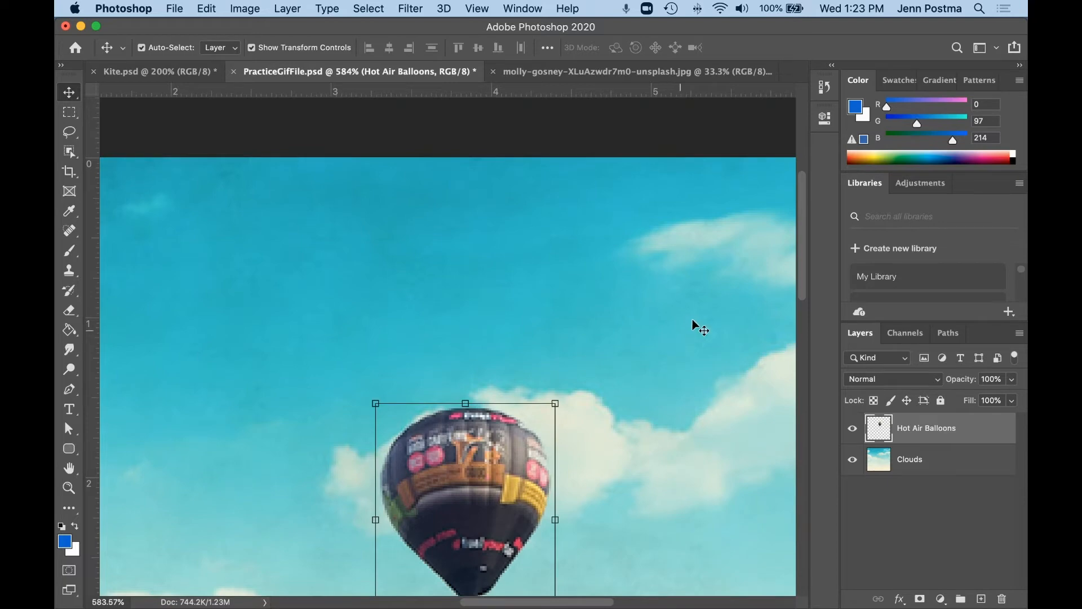
double_click(68, 470)
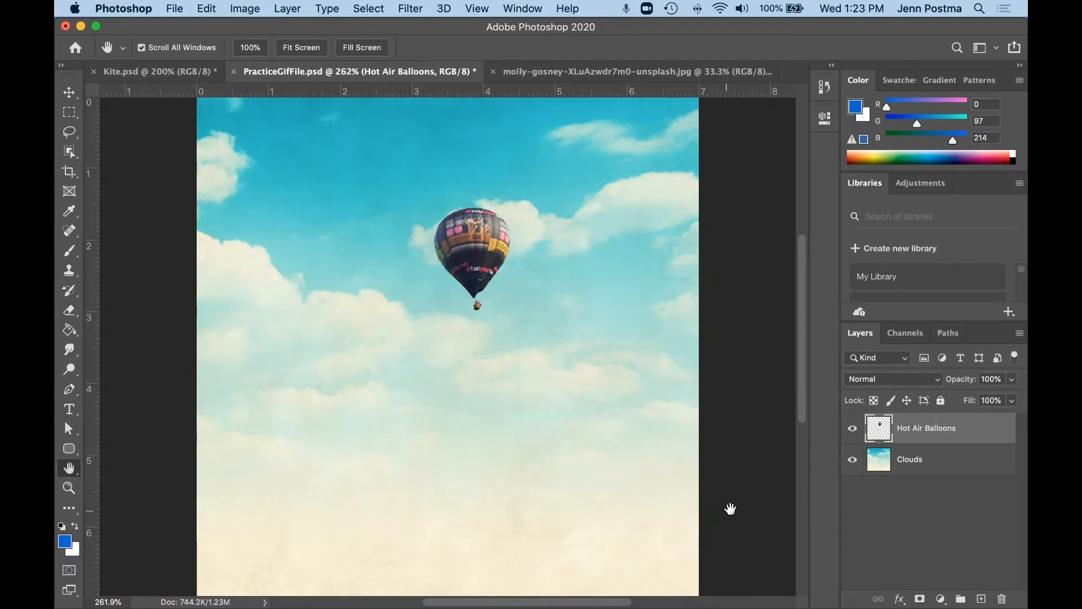
left_click_drag(807, 401, 797, 412)
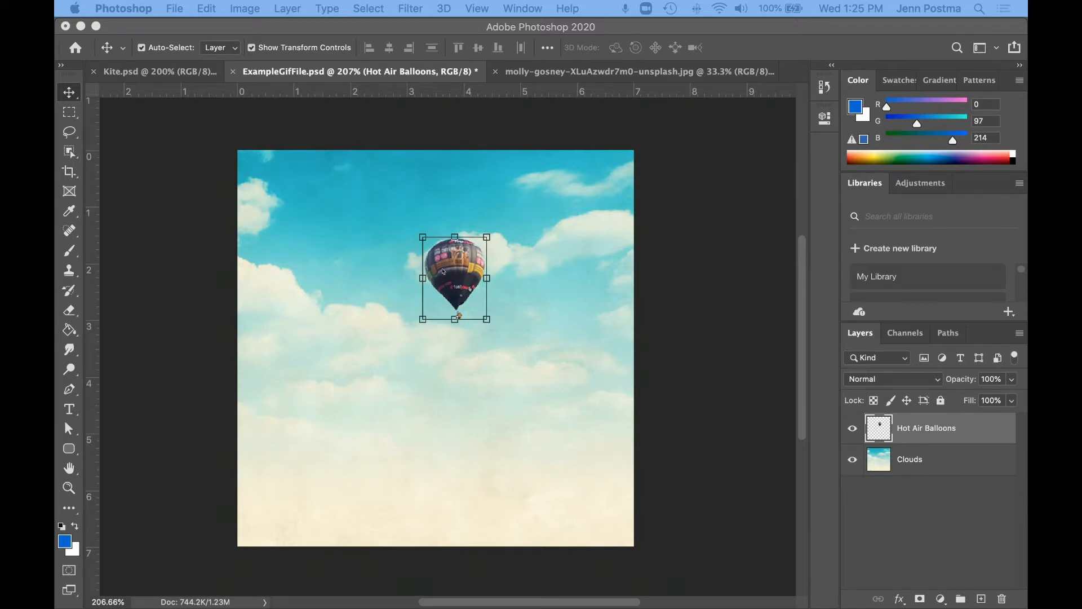
Duplicate the Hot Air Balloons layer three times.
left_click(971, 433)
left_click_drag(970, 432, 983, 602)
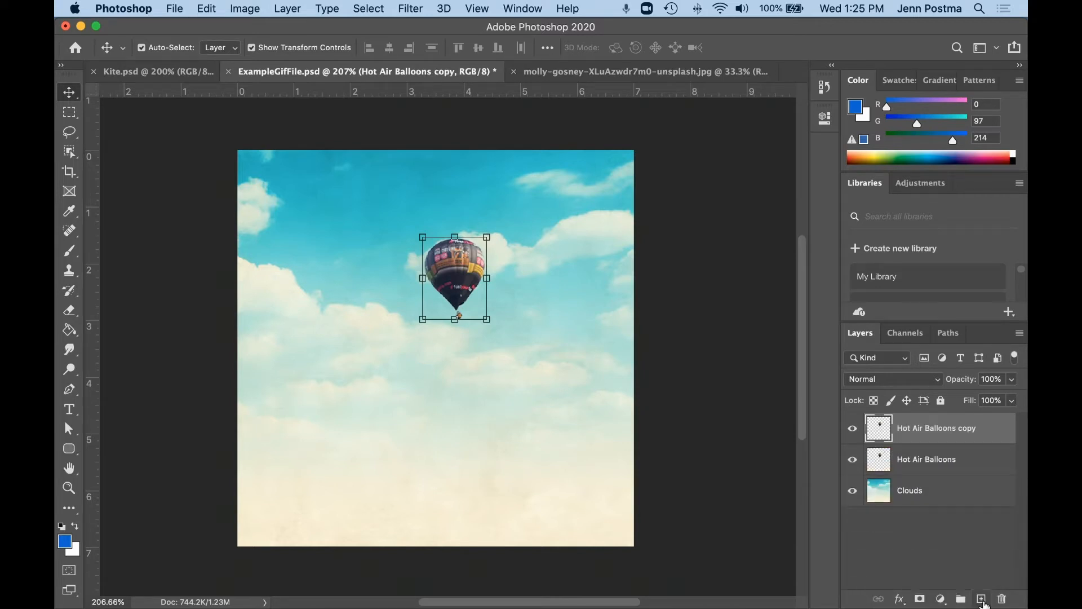
left_click_drag(944, 431, 983, 596)
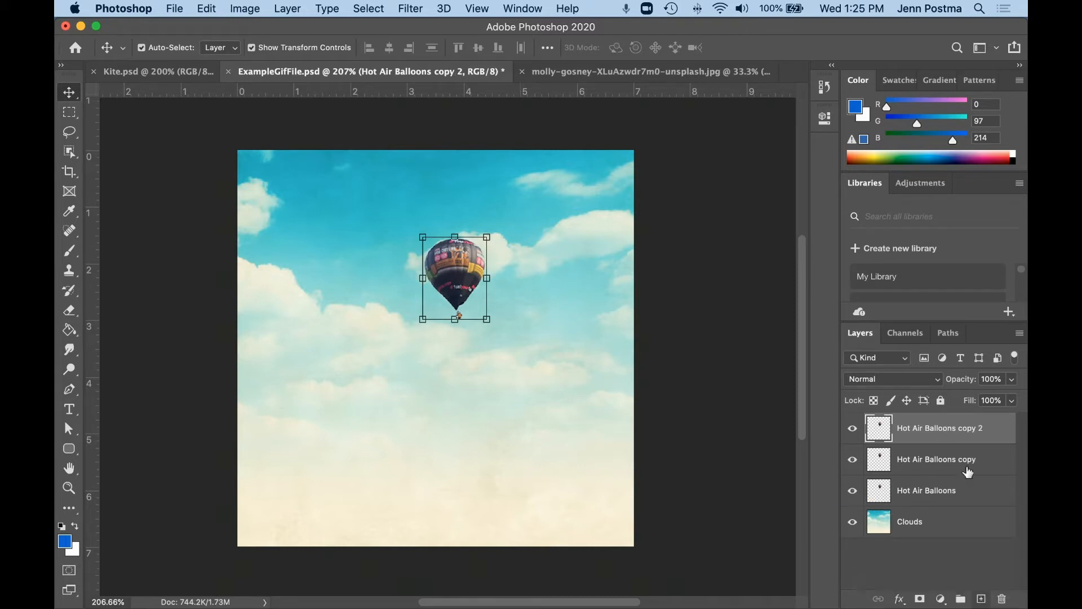
left_click_drag(949, 435, 981, 598)
Rename the original Hot Air Balloons layer to Hot Air Balloons 1.
left_click(973, 521)
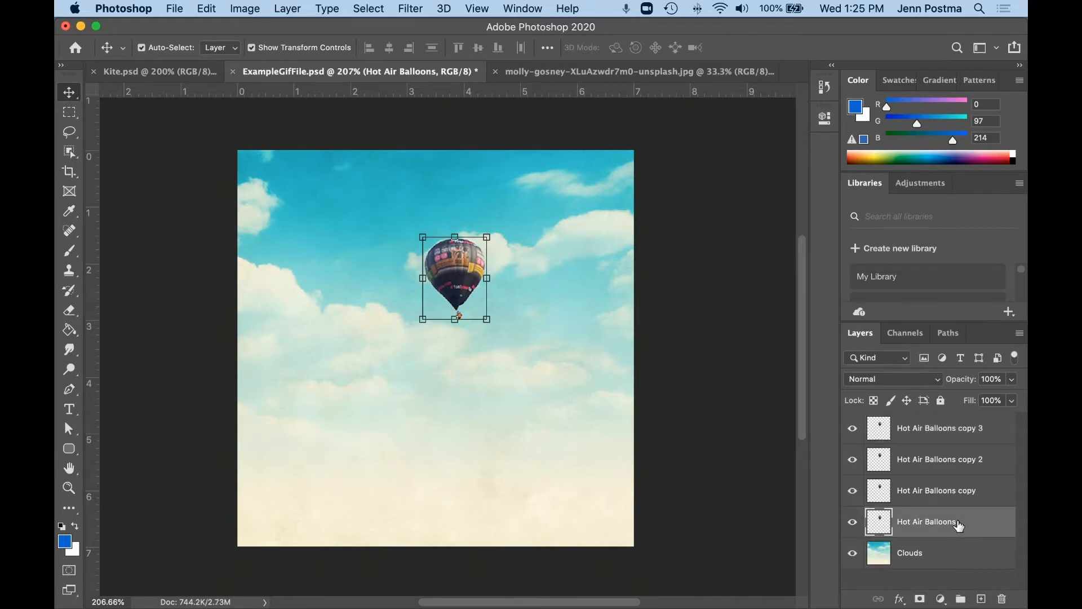
double_click(958, 525)
type("1")
Rename the Hot Air Balloons copy layer to Hot Air Balloons 2.
left_click(978, 490)
double_click(978, 490)
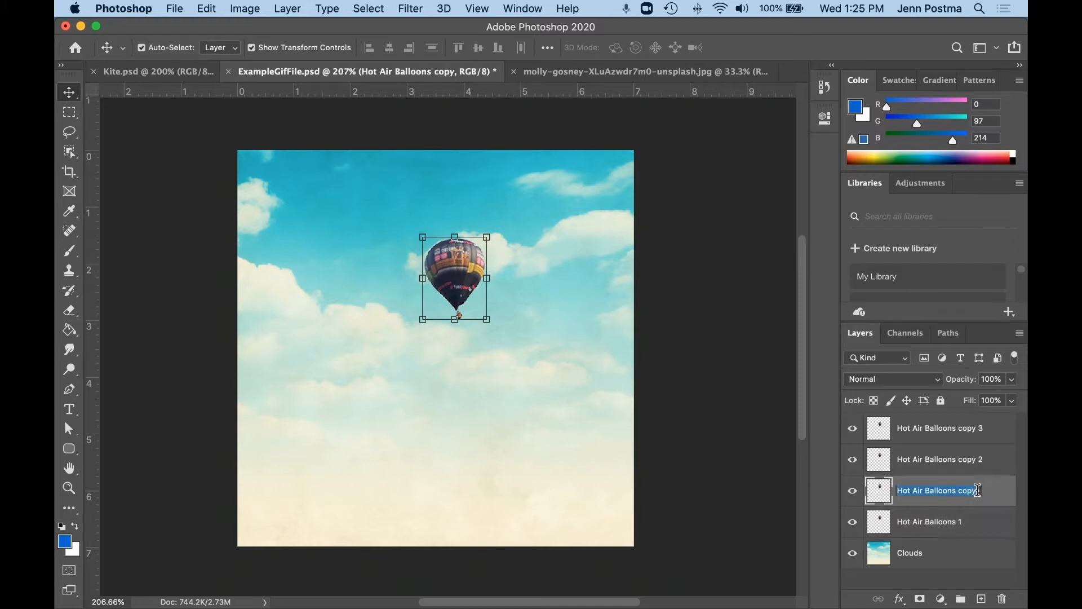
left_click(978, 491)
key("BackSpace")
key("BackSpace")
key("BackSpace")
key("BackSpace")
type("2")
key("Return")
Rename the Hot Air Balloons copy 2 layer to Hot Air Balloons copy 3.
double_click(985, 459)
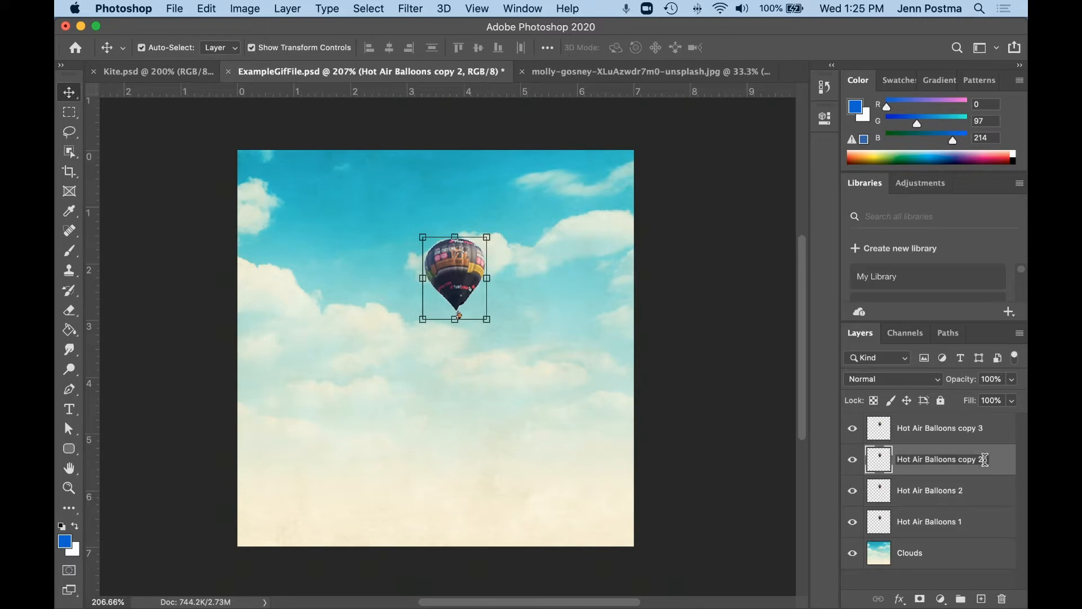
key("BackSpace")
type("3")
key("Return")
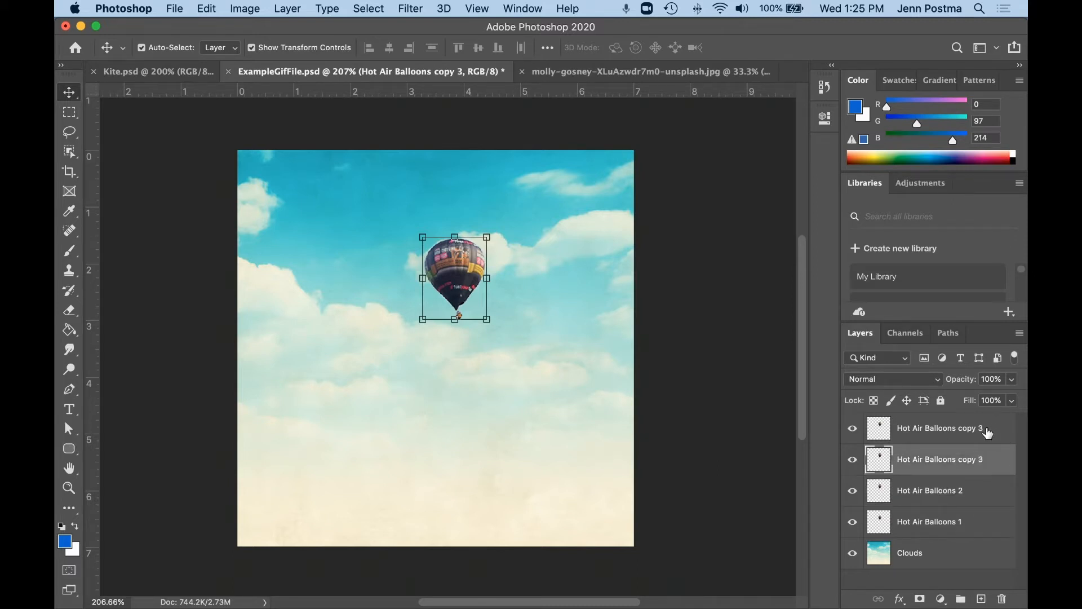
Rename the topmost balloon layer to Hot Air Balloons copy 4.
left_click(987, 433)
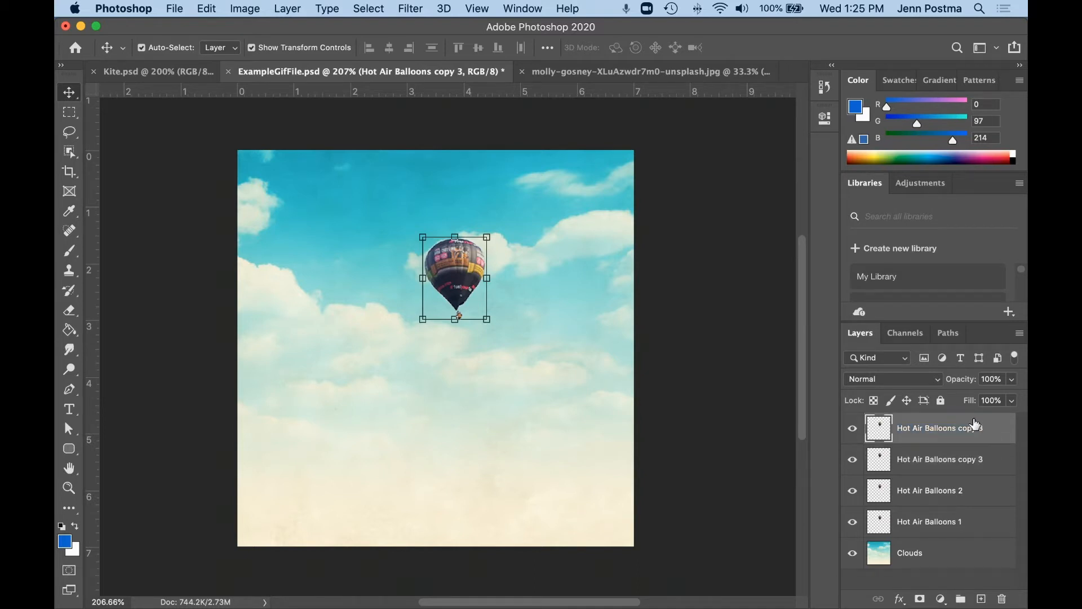
double_click(981, 429)
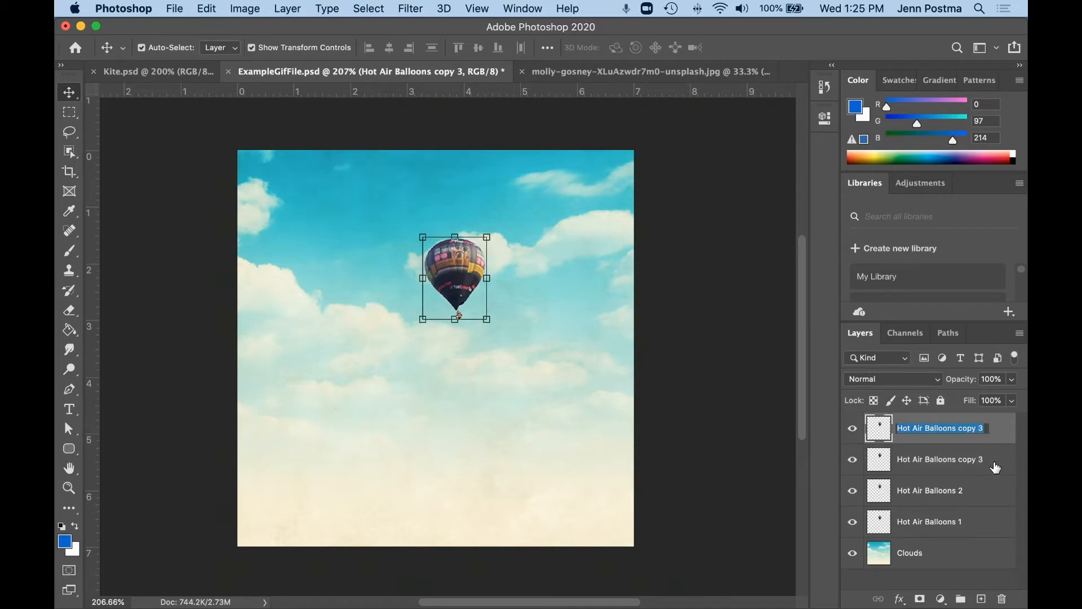
left_click(979, 434)
double_click(981, 433)
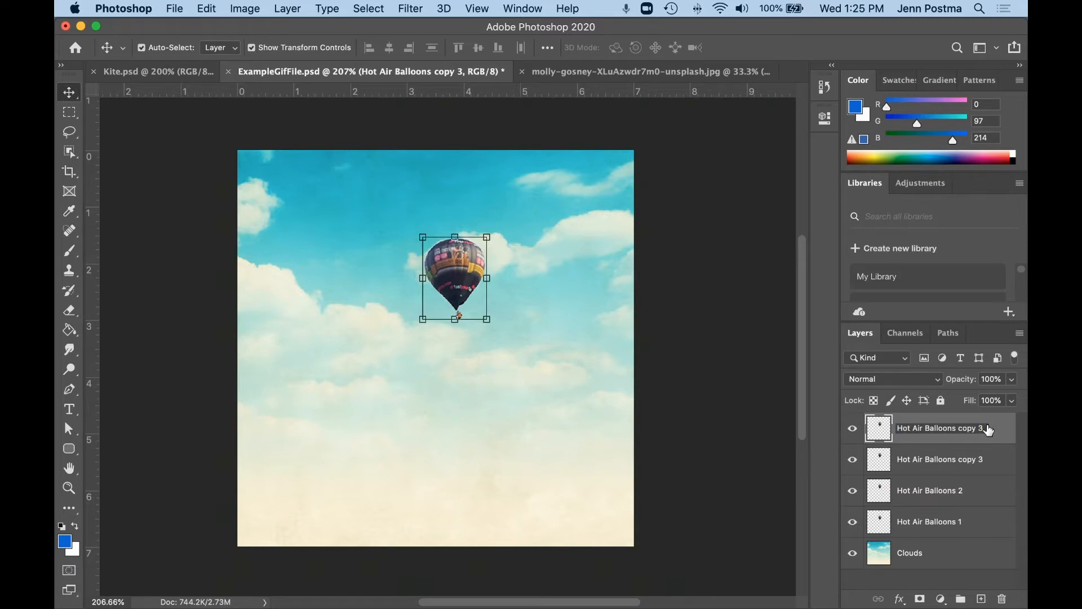
key("BackSpace")
type("4")
key("Return")
Move the Hot Air Balloons copy 4 balloon to the sky's upper left and the copy 3 balloon just right of the remaining stack.
left_click_drag(445, 280, 327, 203)
left_click_drag(469, 276, 344, 316)
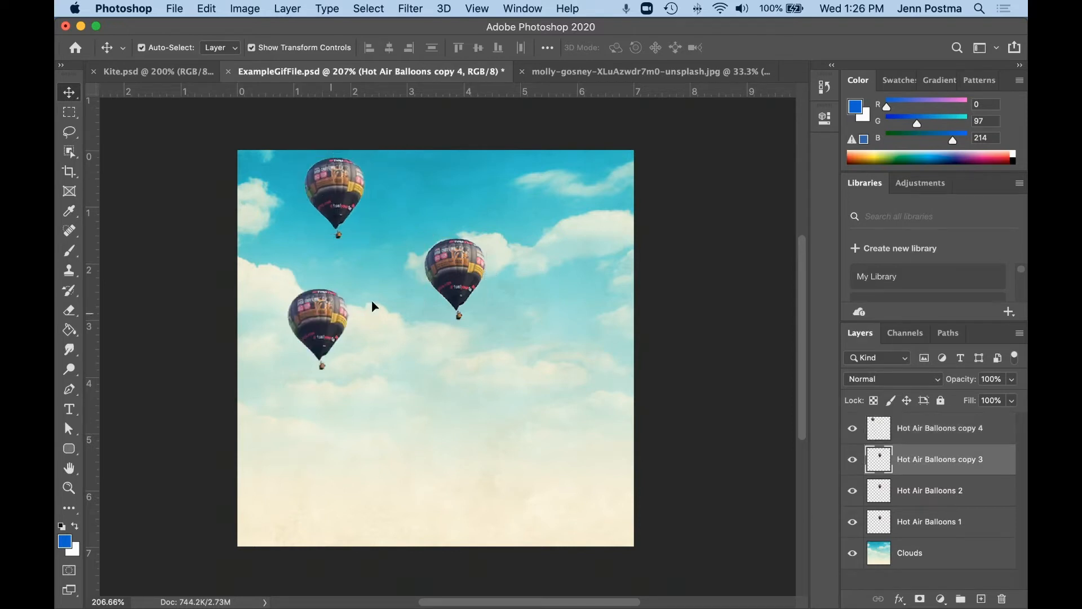
left_click_drag(456, 301, 579, 404)
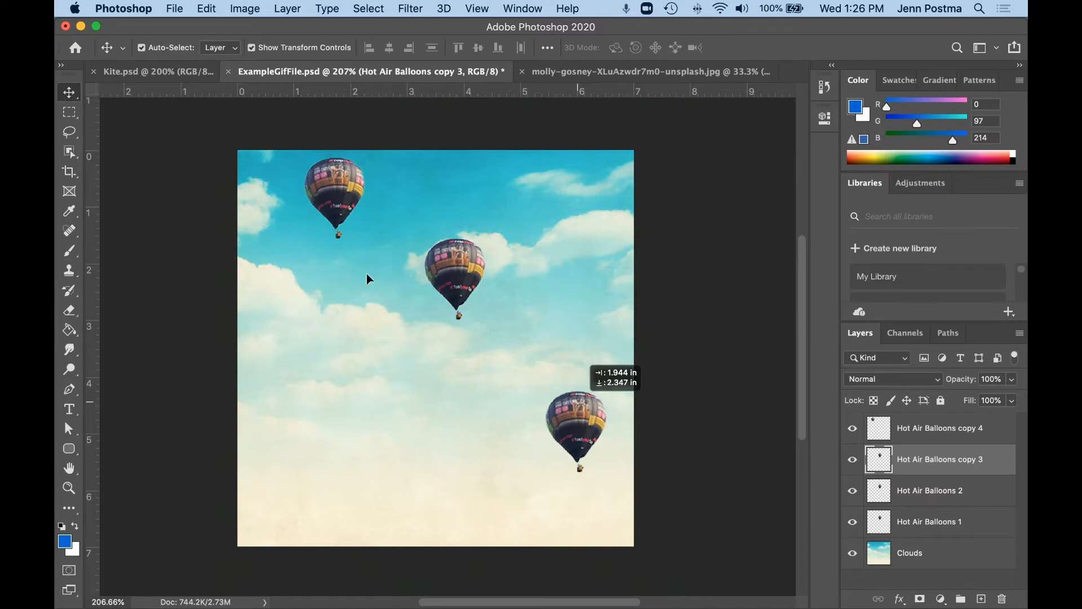
left_click_drag(366, 274, 501, 274)
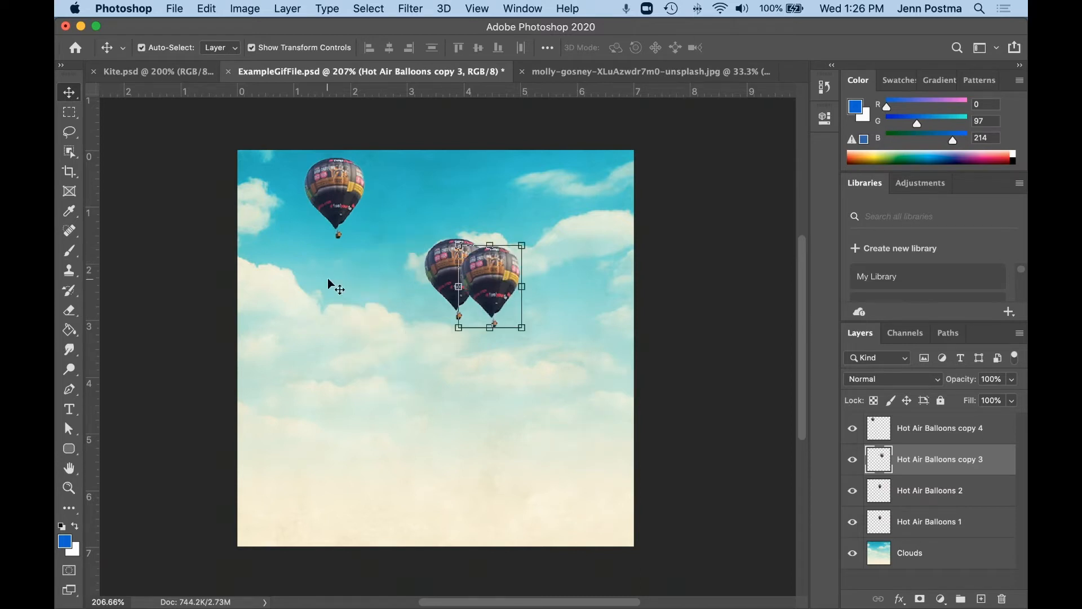
Move the Hot Air Balloons 2 balloon to the lower middle of the canvas and the Hot Air Balloons 1 balloon to its lower right.
left_click(328, 280)
left_click(458, 268)
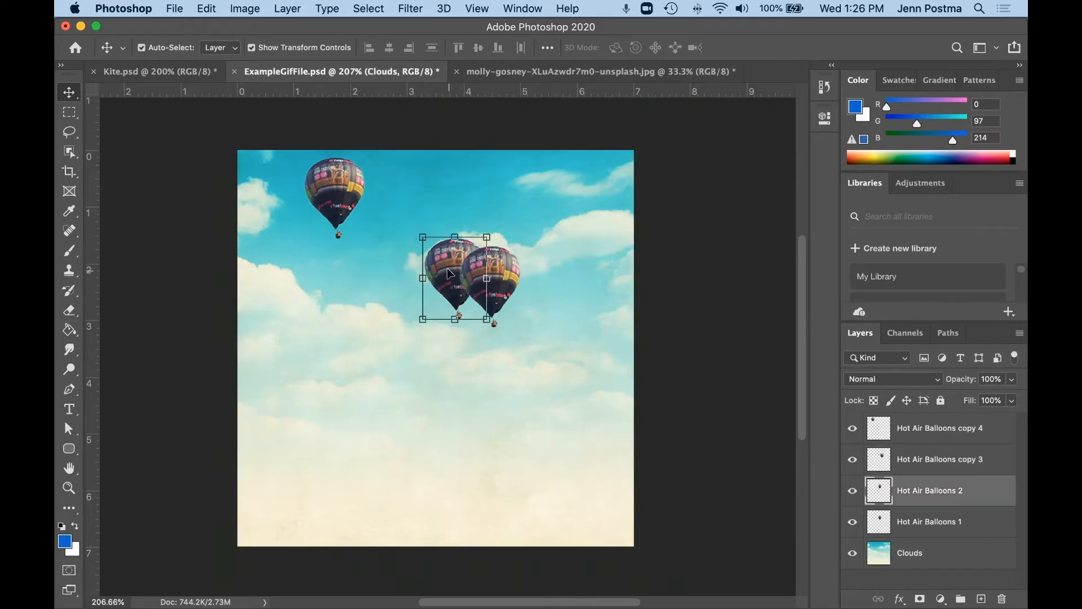
left_click_drag(448, 267, 433, 434)
left_click(443, 274)
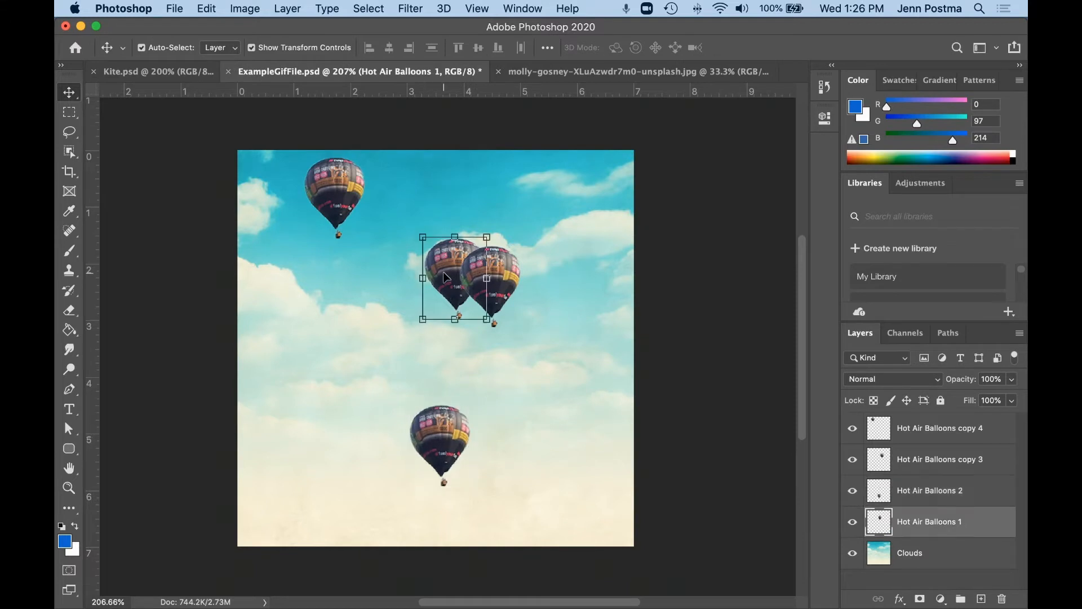
left_click_drag(443, 274, 571, 459)
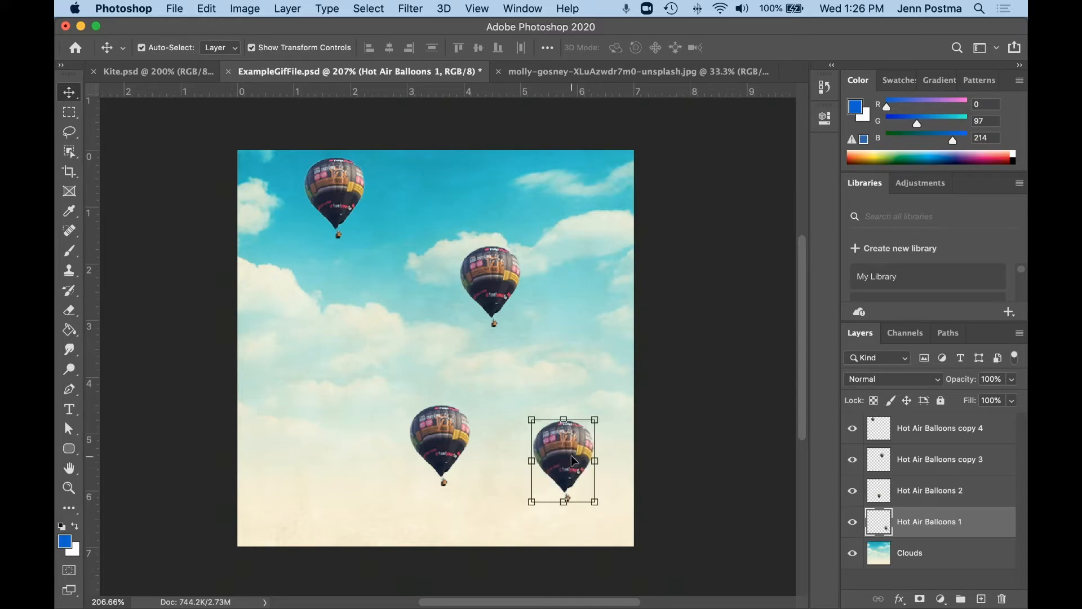
Reposition Hot Air Balloons 2 near the canvas centre, copy 3 above it, and copy 4 partly beyond the top edge at the right.
left_click(439, 424)
left_click_drag(439, 423, 450, 344)
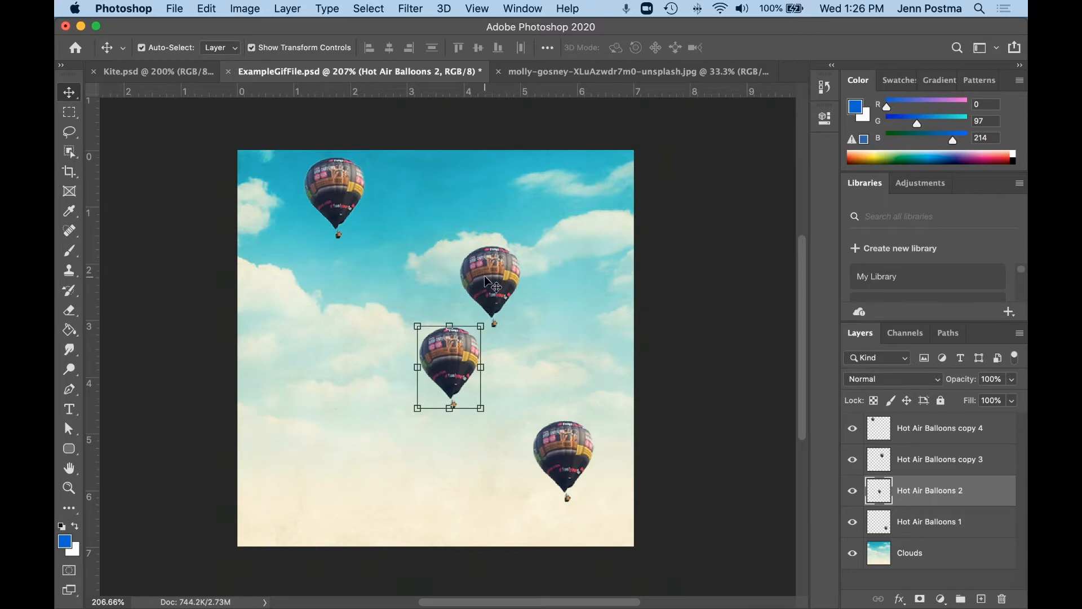
left_click_drag(488, 272, 444, 222)
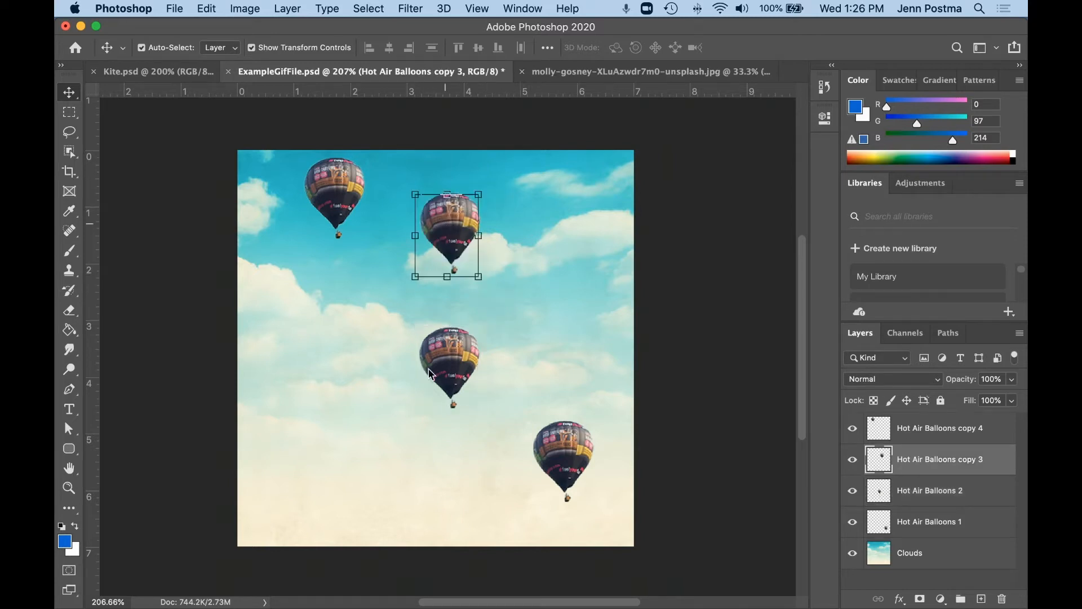
mouse_move(432, 365)
left_mouse_down()
mouse_move(412, 371)
mouse_move(424, 356)
left_mouse_up()
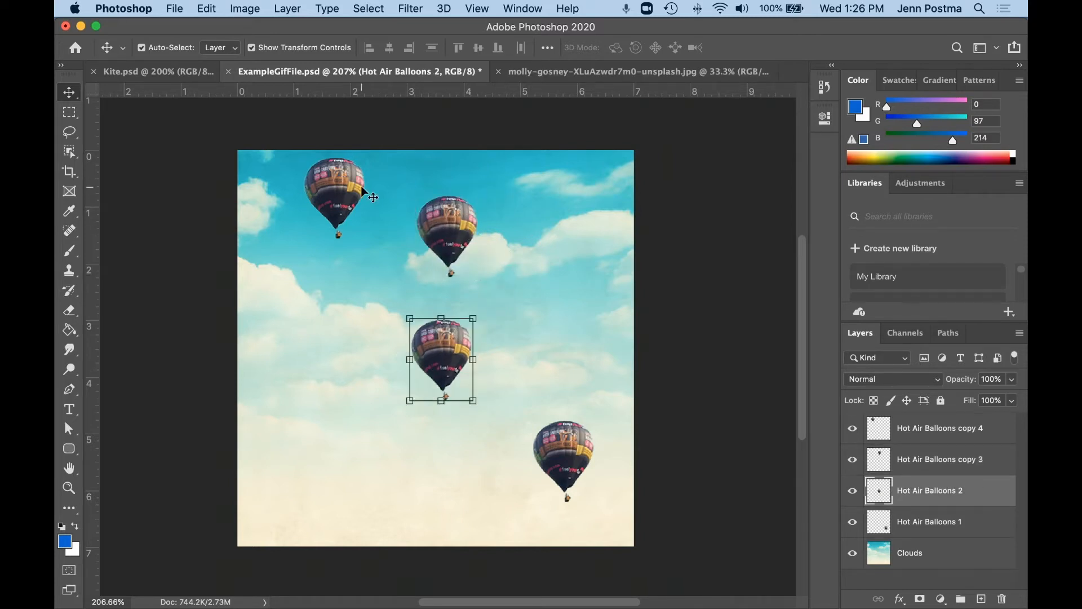
left_click_drag(352, 192, 556, 147)
left_click_drag(425, 370, 400, 369)
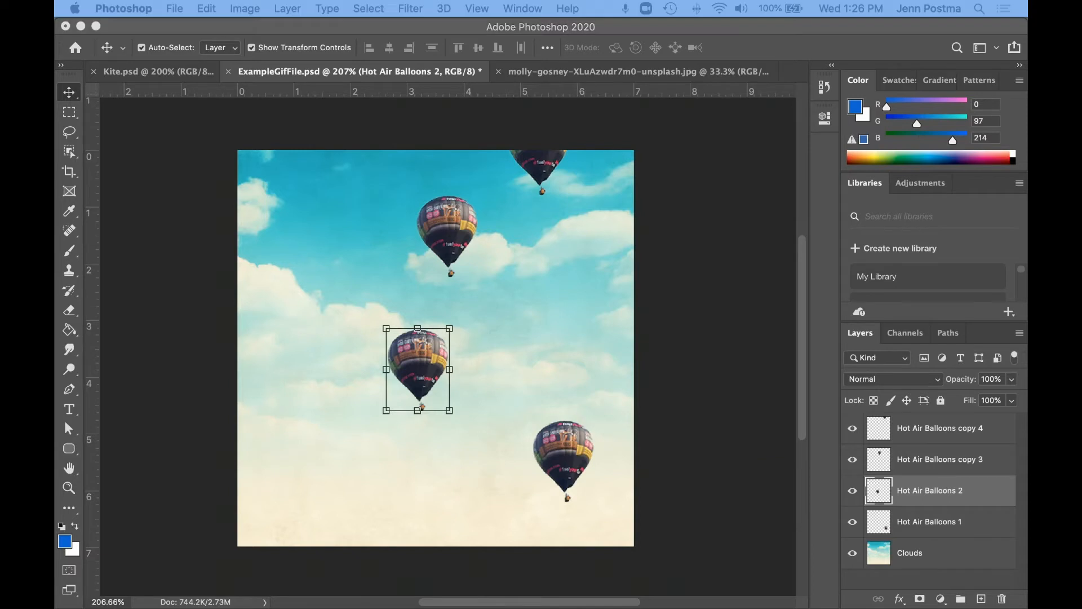
Add the horizontal text "Up" on its own layer in the lower-left area of the canvas.
scroll(579, 486, "down", 1)
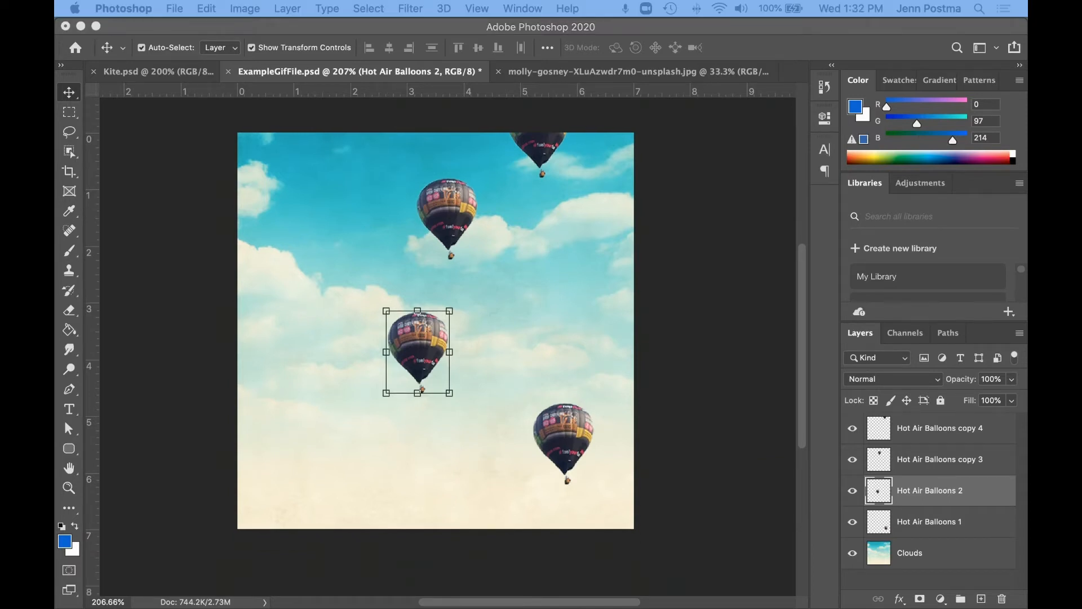
left_click(70, 412)
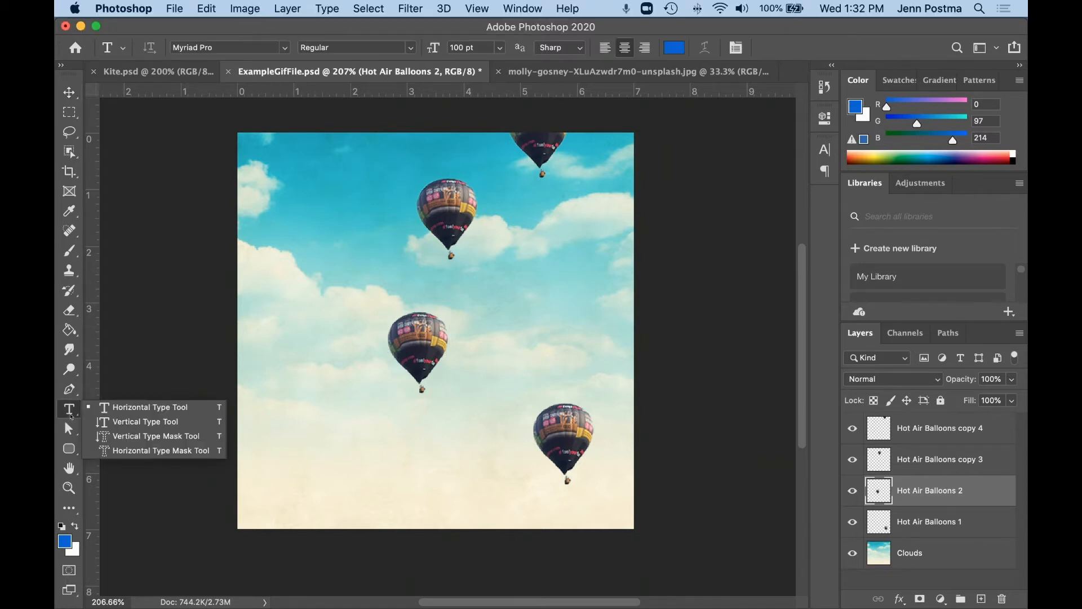
left_click(141, 408)
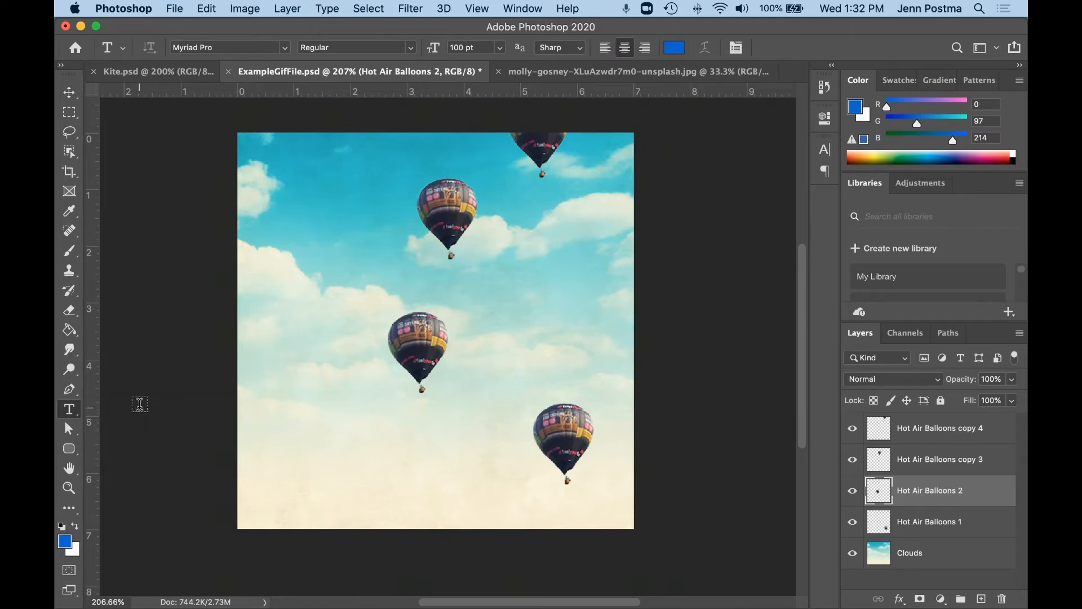
left_click(301, 461)
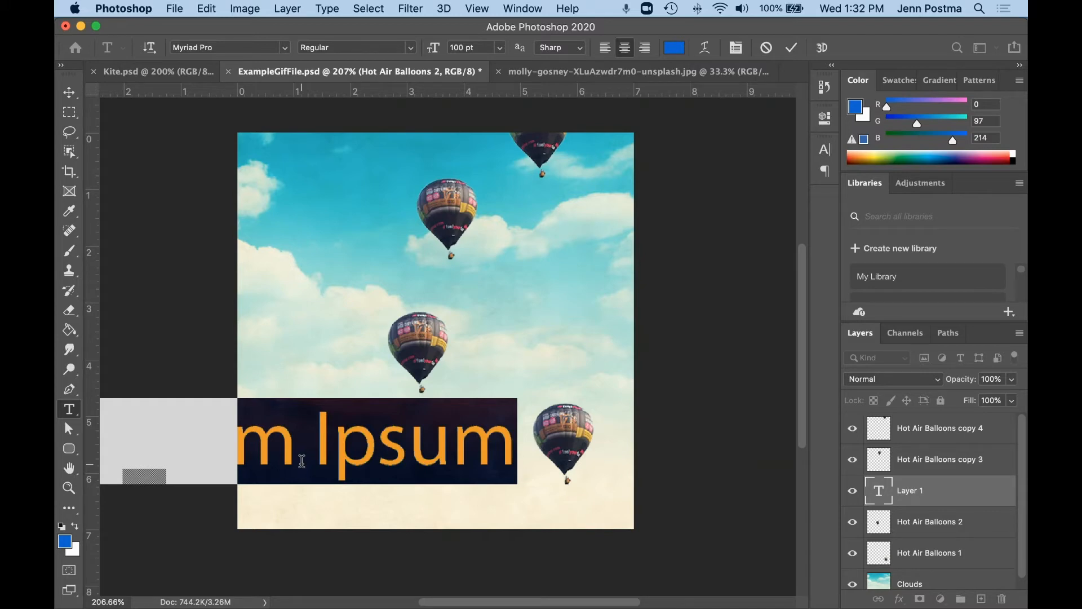
type("Up")
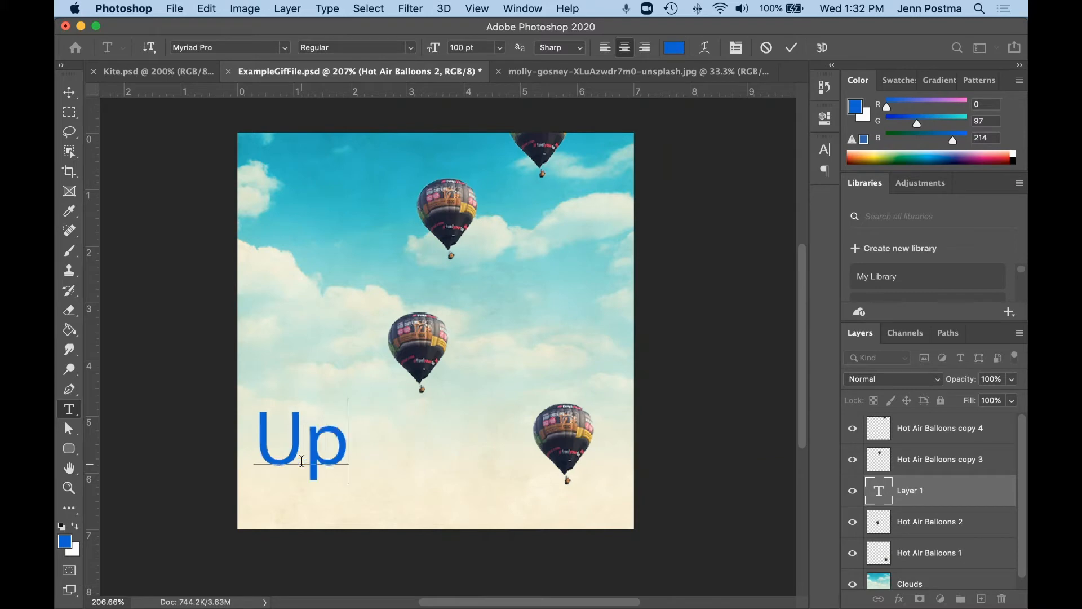
left_click(72, 96)
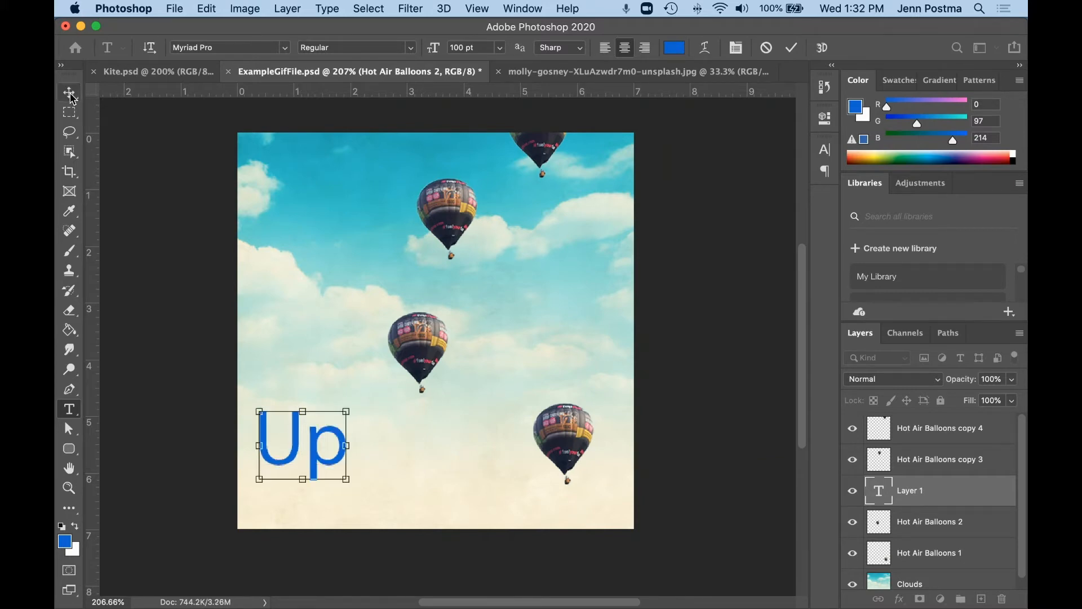
left_click(72, 95)
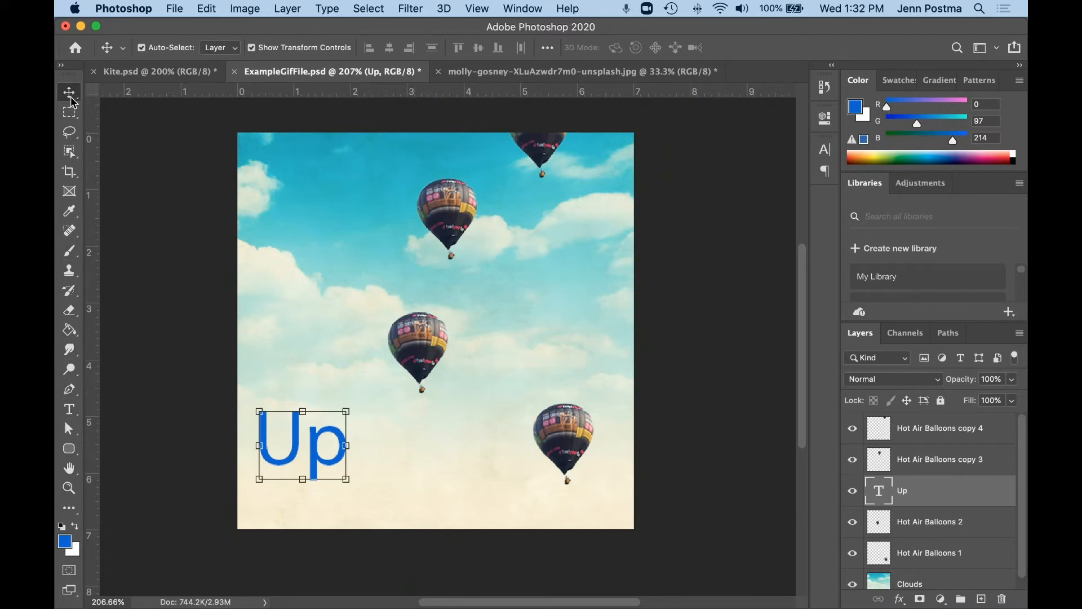
Add a second horizontal text layer reading "Up" above the first one, near the canvas's left edge.
right_click(69, 409)
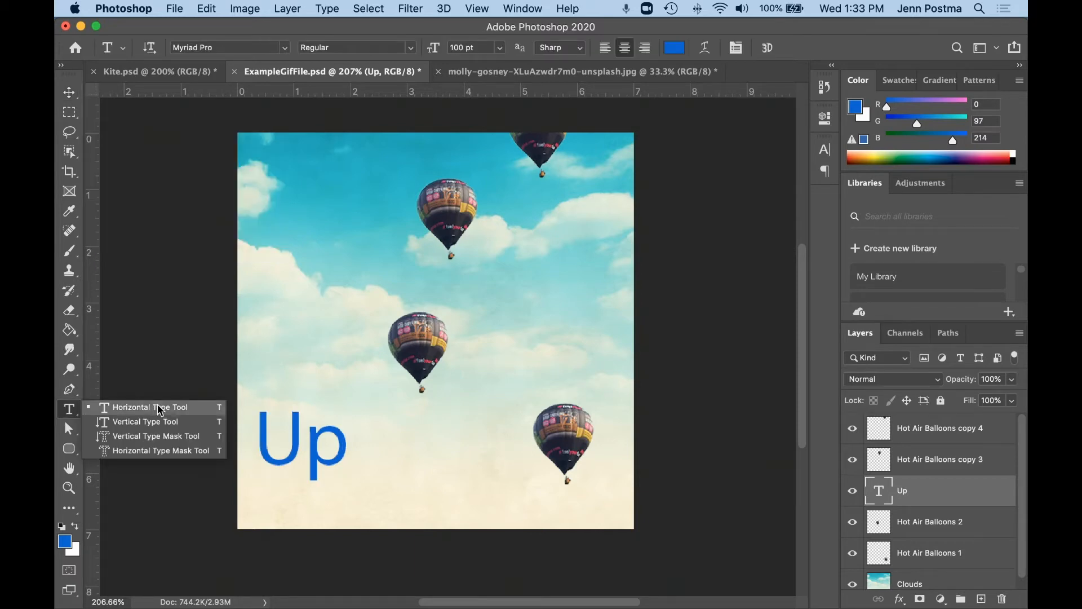
left_click(158, 407)
left_click(269, 338)
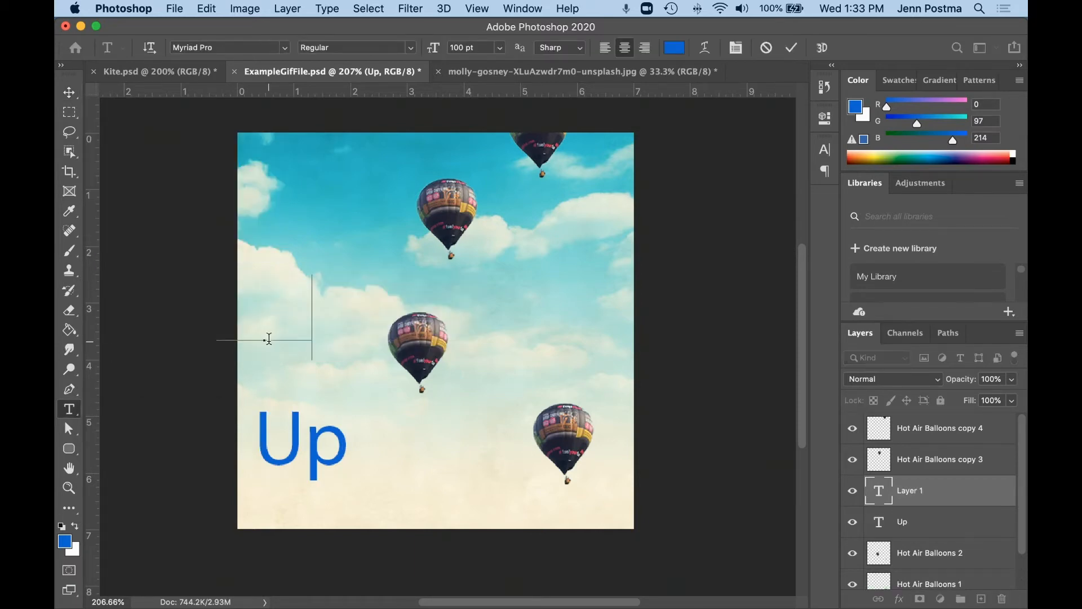
type("Up")
left_click(70, 92)
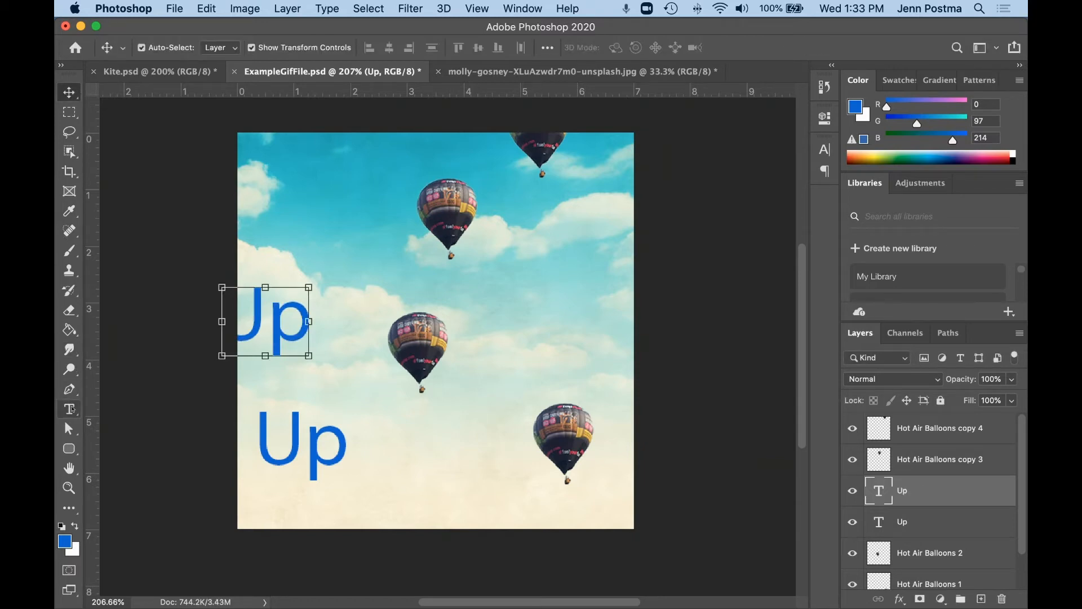
Add a separate text layer reading "&" above the two "Up" texts.
left_click(70, 409)
left_click(285, 244)
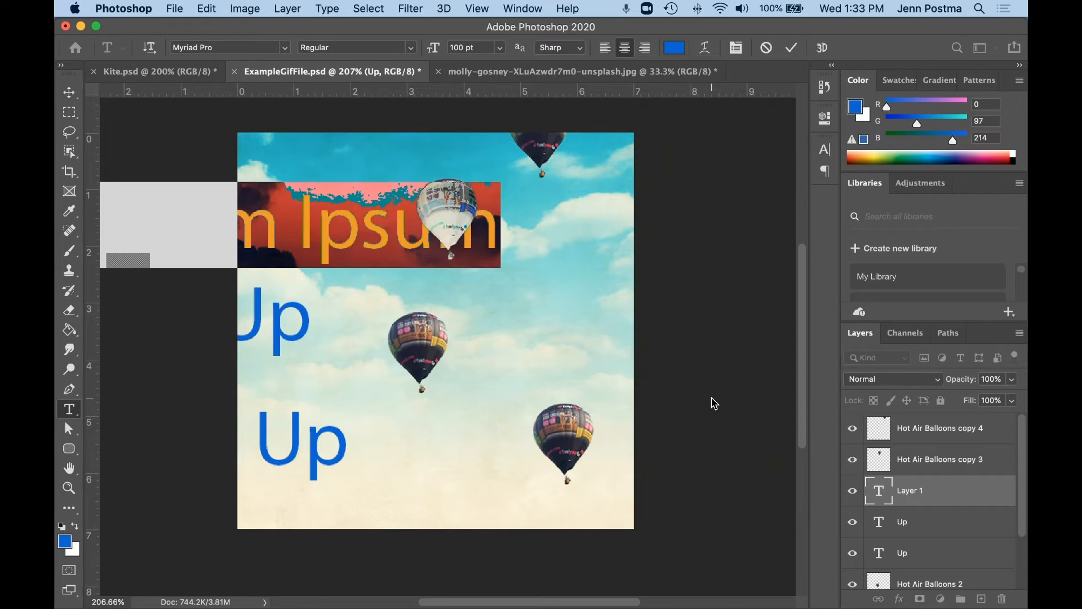
type("&")
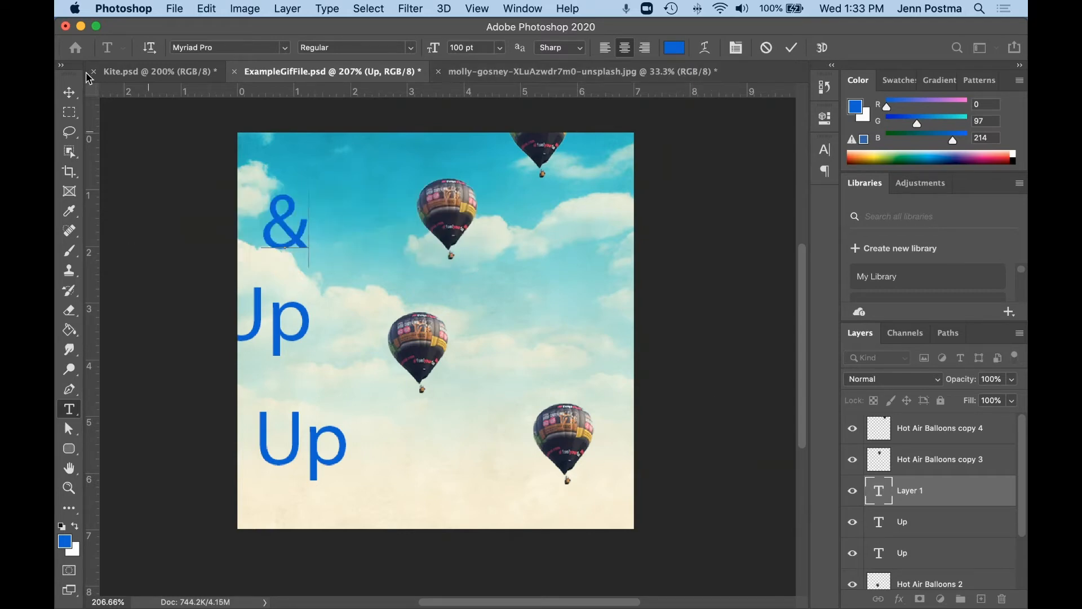
left_click(70, 92)
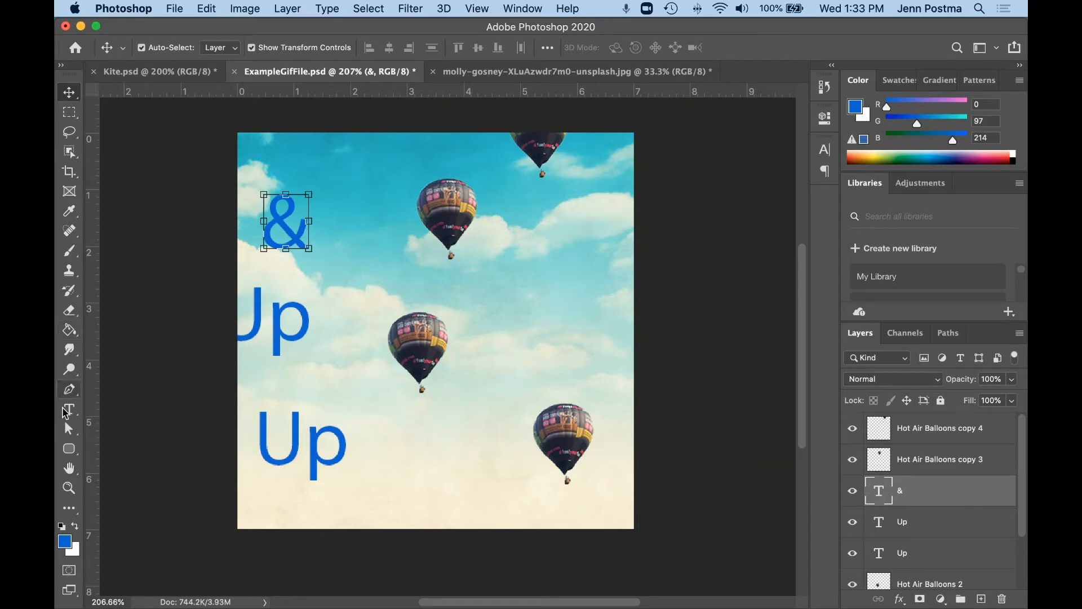
Add a separate text layer reading "Away" above the "&" near the top of the canvas.
left_click(68, 410)
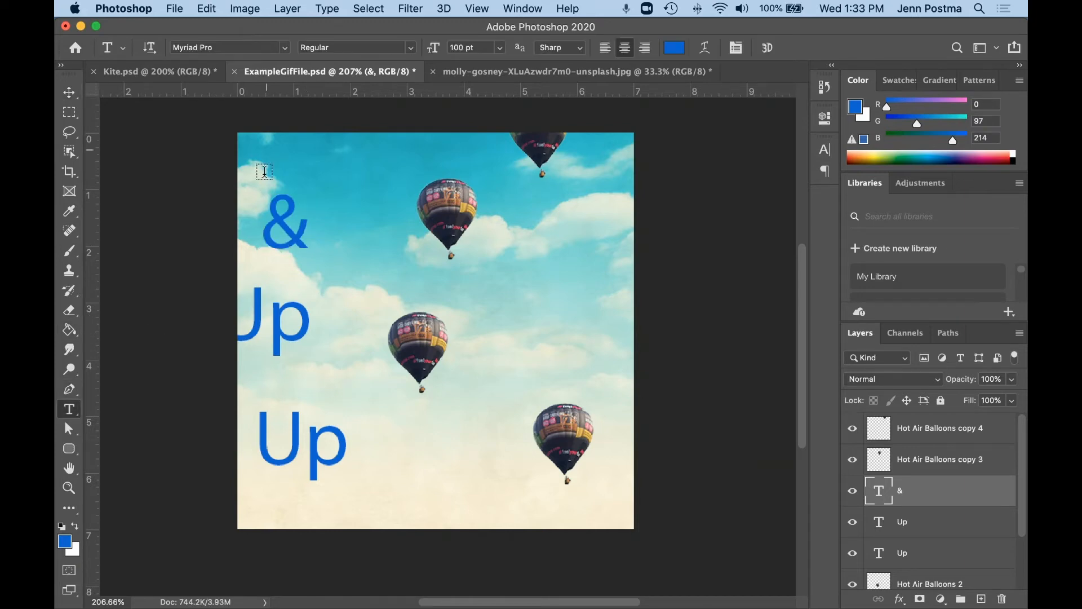
left_click(493, 214)
type("A")
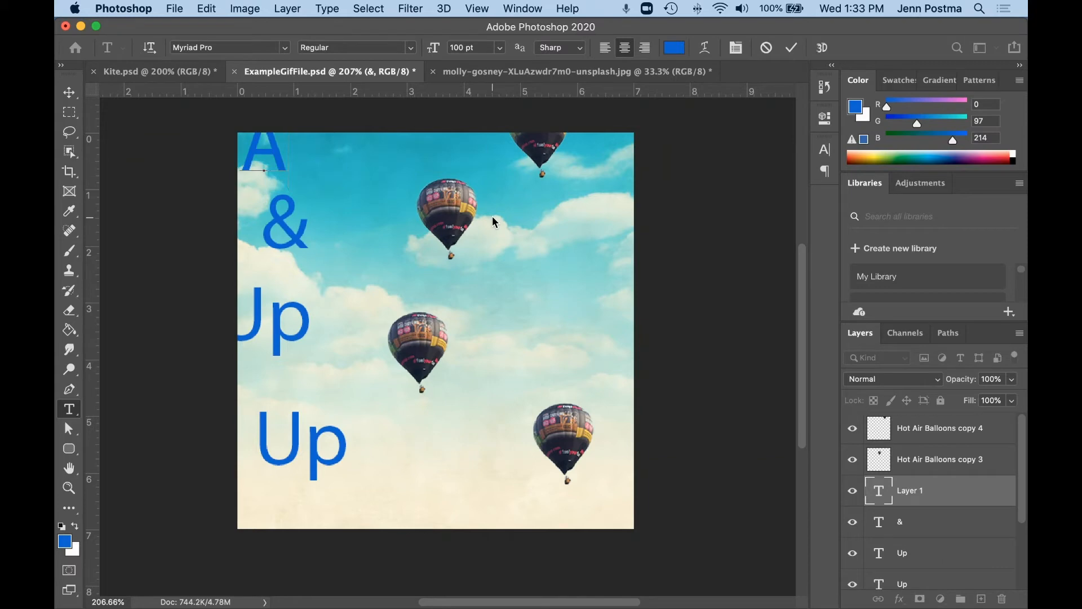
type("way")
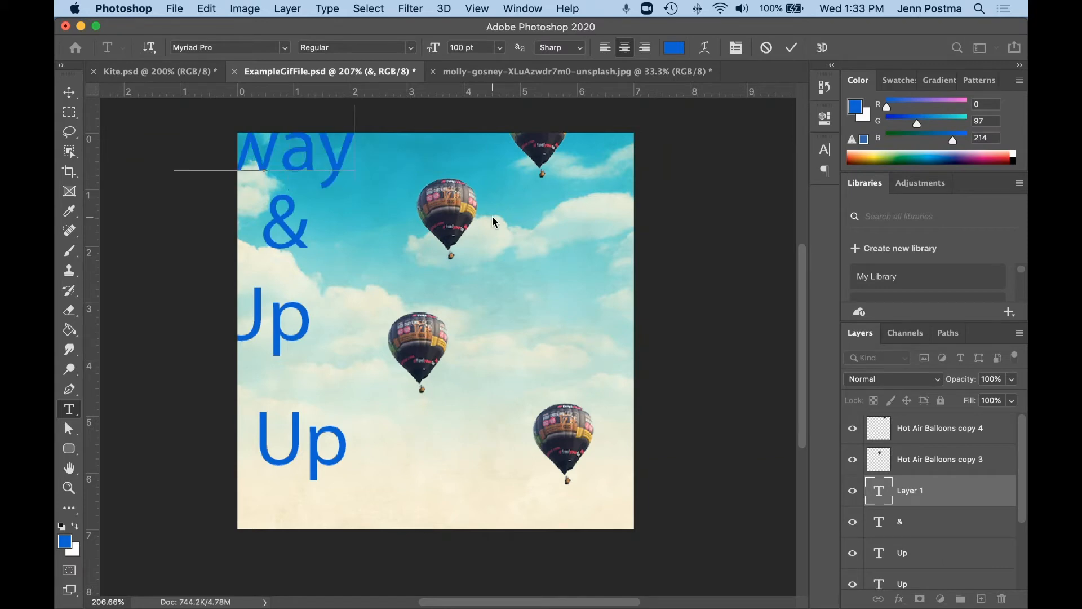
left_click(69, 93)
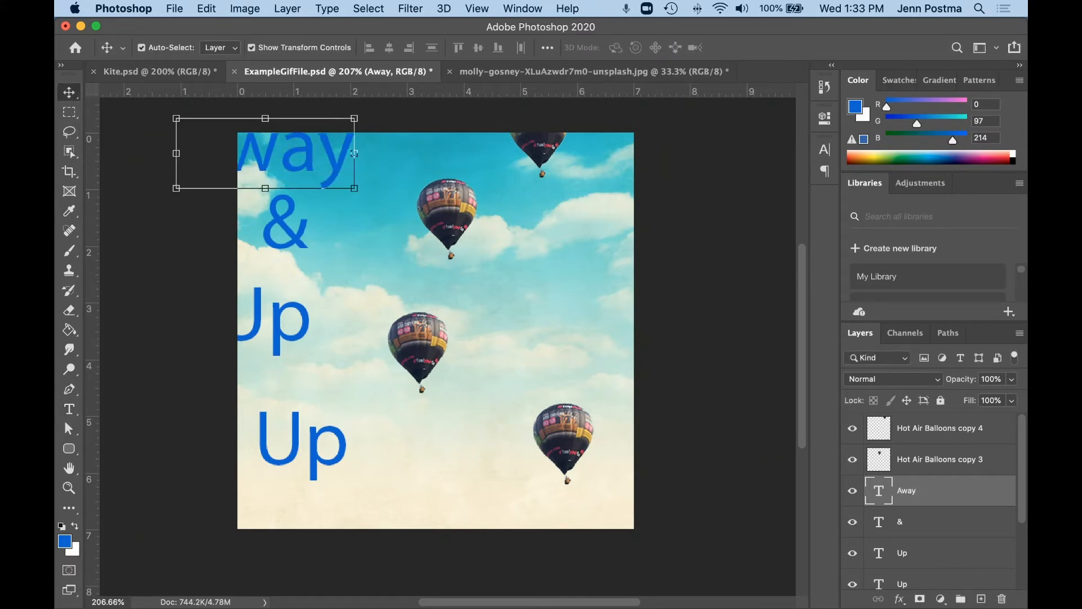
Detach the layer list from its dock and enlarge it to show every layer from Hot Air Balloons copy 4 to Clouds.
left_click_drag(860, 333, 740, 218)
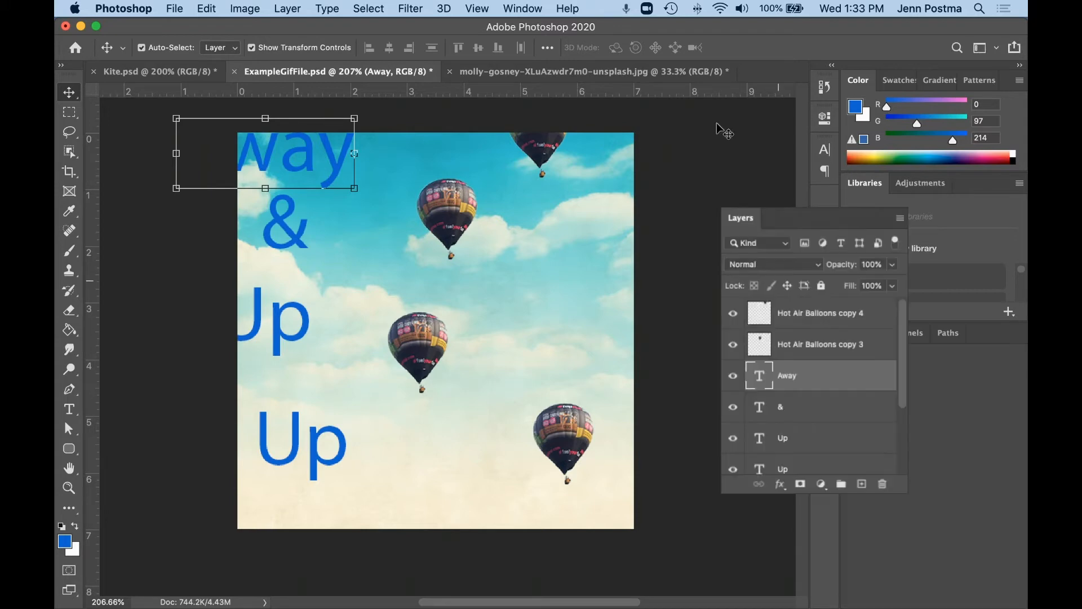
left_click_drag(716, 124, 685, 106)
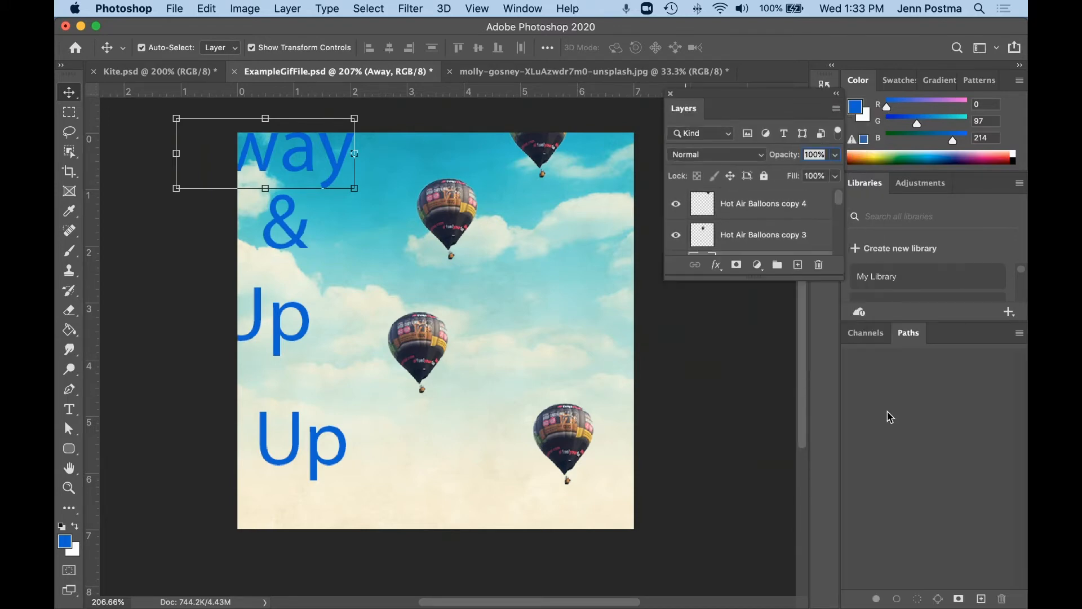
left_click_drag(840, 272, 858, 577)
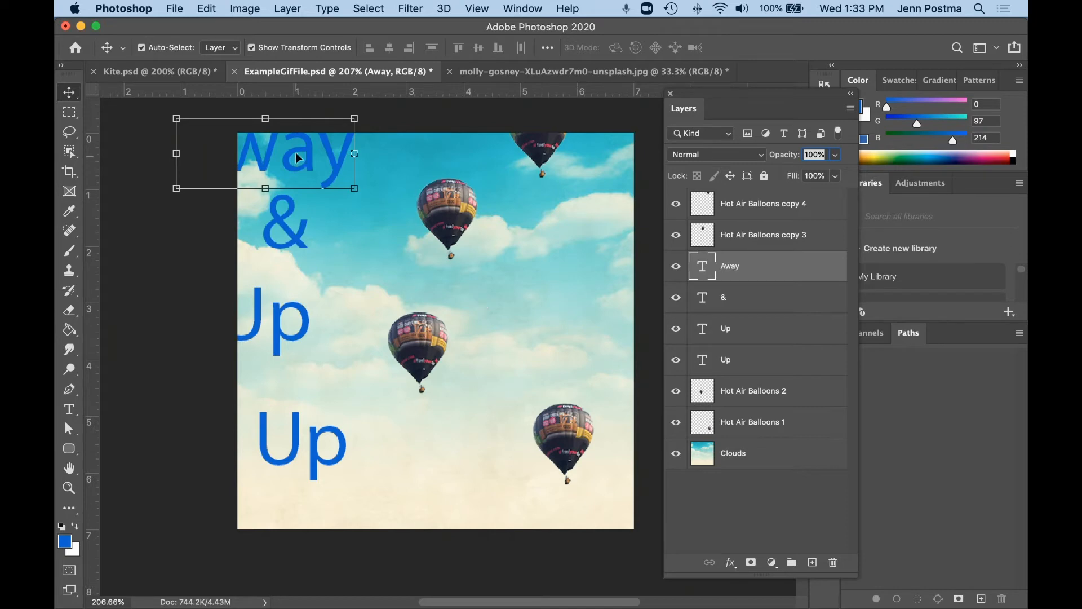
Move the "Away", "&" and upper "Up" texts right and down so that they sit fully on the canvas.
left_click_drag(295, 151, 386, 174)
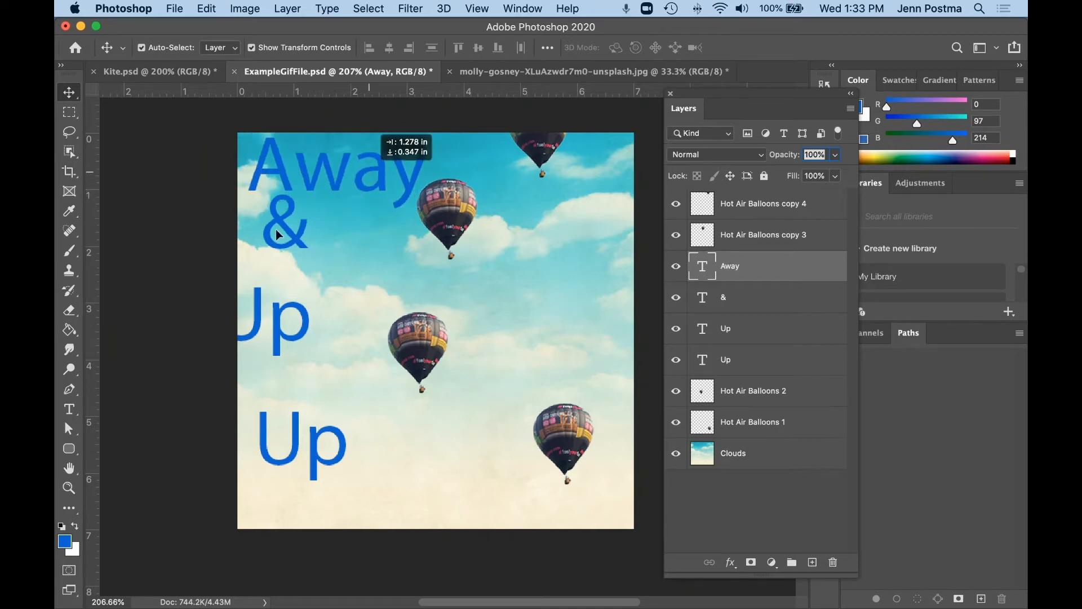
left_click_drag(329, 243, 362, 267)
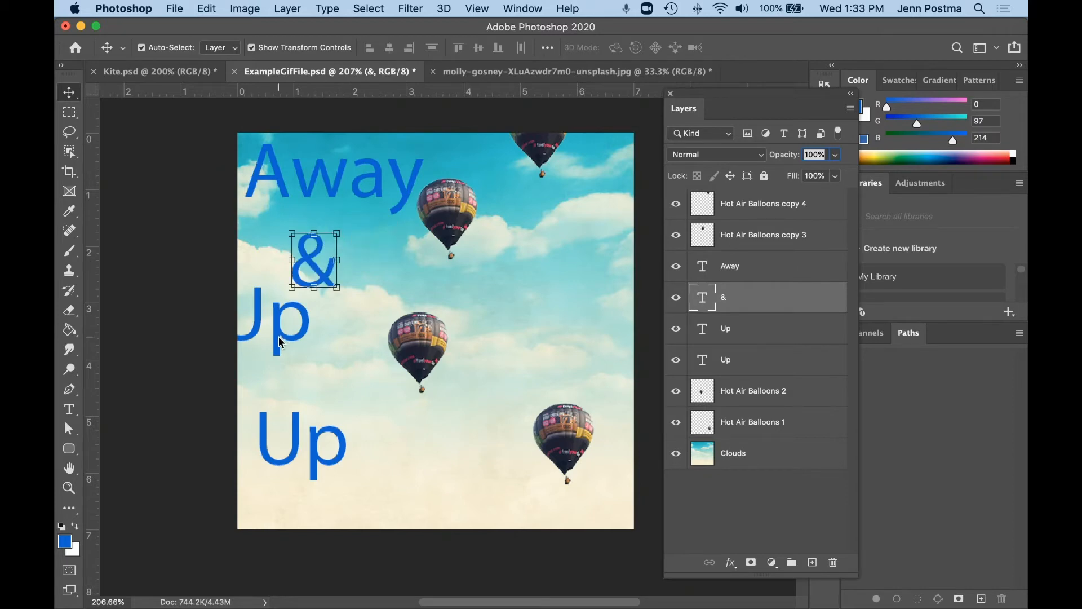
left_click_drag(280, 342, 326, 362)
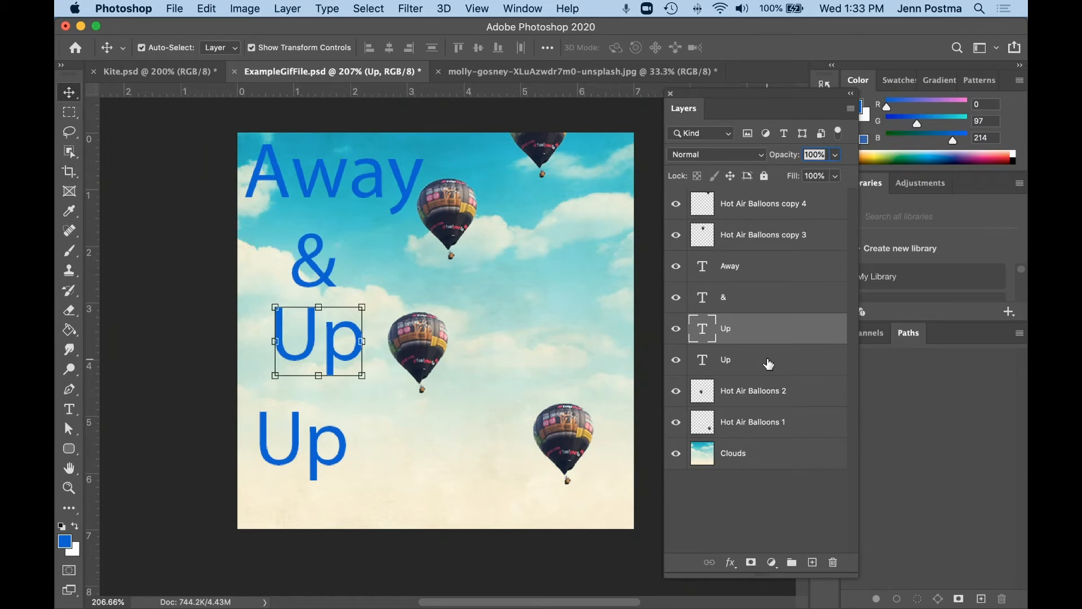
Select the "Away", "&" and both "Up" text layers together and dock the layer list back beside Channels and Paths.
left_click(736, 364)
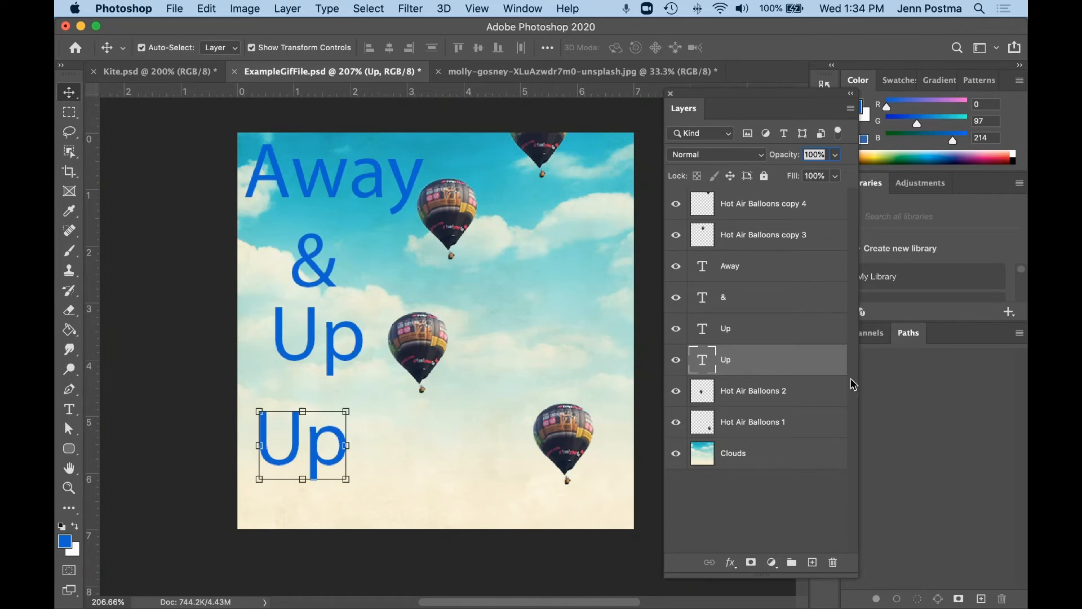
left_click(771, 338, "shift")
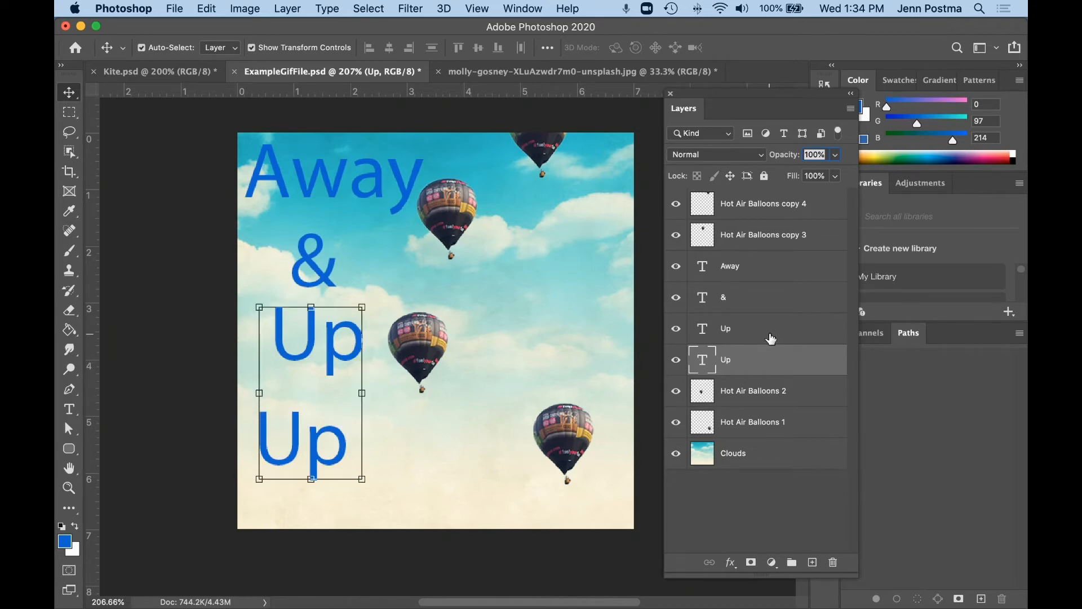
left_click(765, 304, "shift")
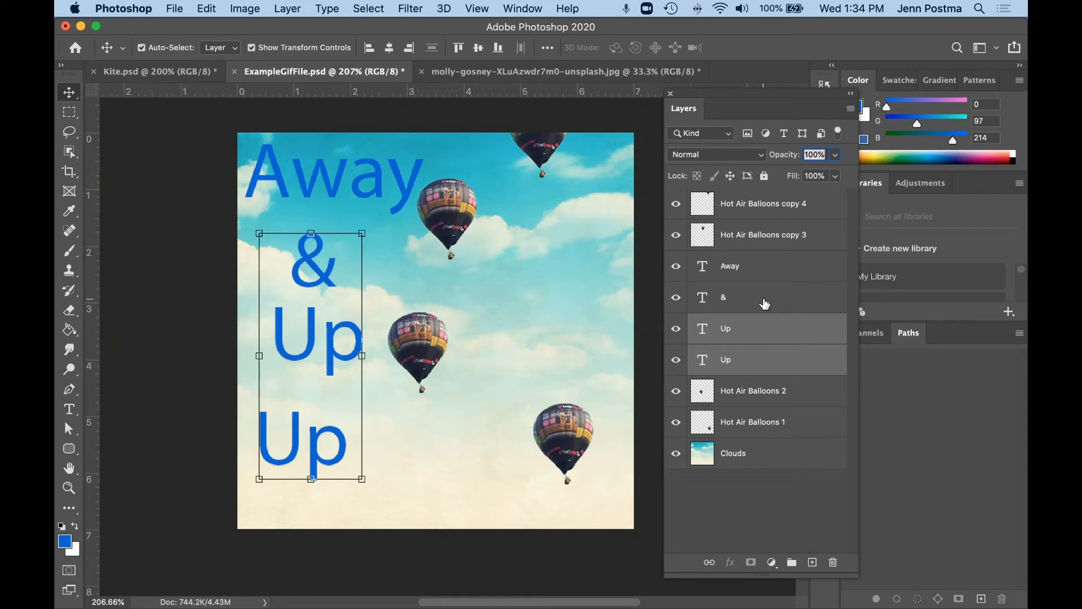
left_click(784, 268, "shift")
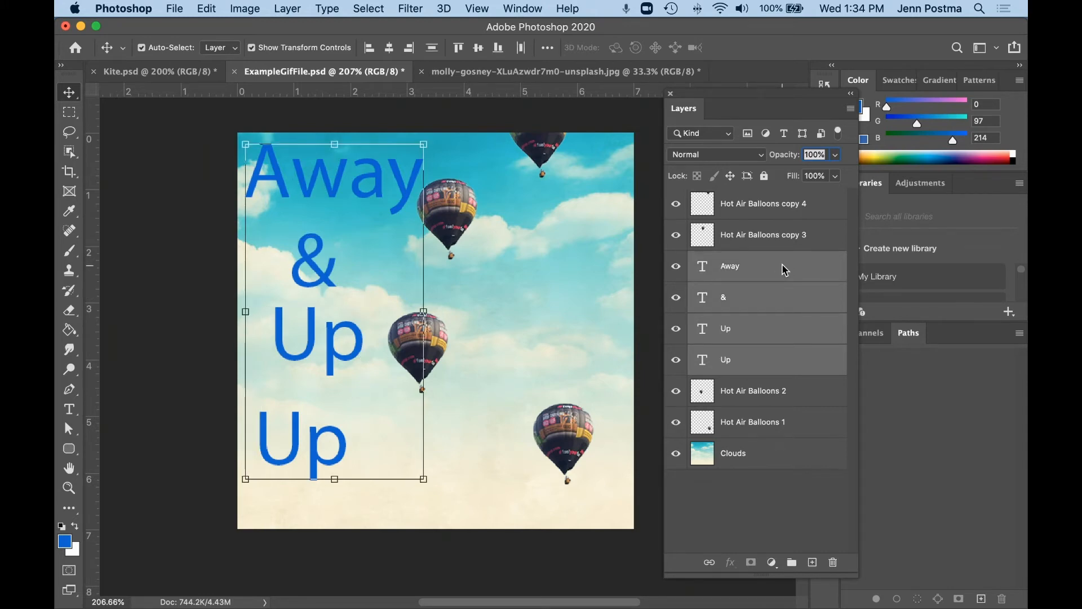
left_click_drag(736, 96, 935, 334)
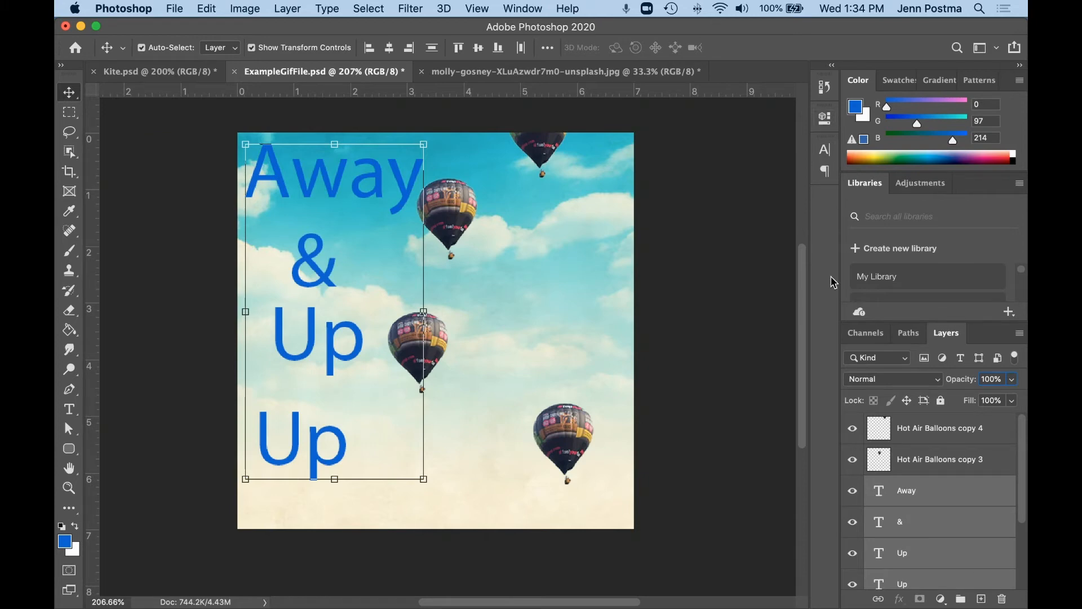
Show the character settings and set the font of the four selected text layers to Marydale.
left_click(826, 152)
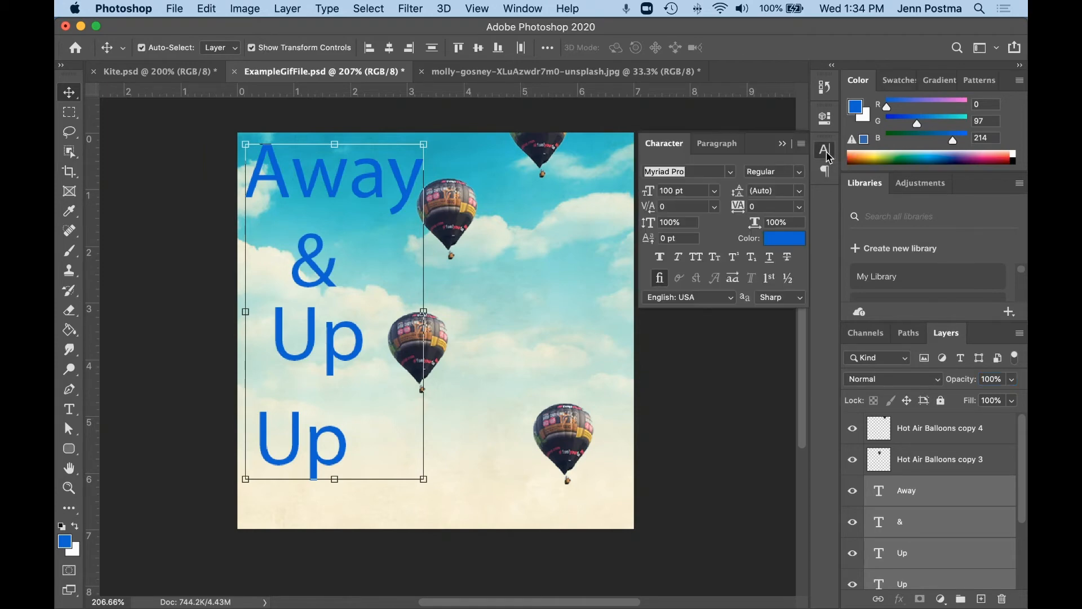
left_click(826, 152)
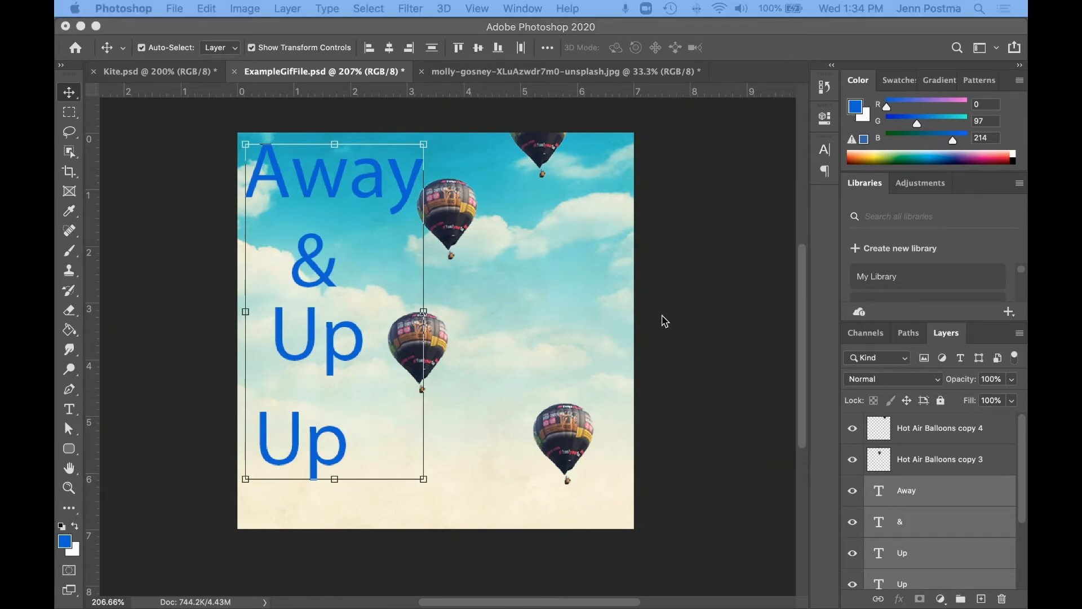
left_click(711, 261)
left_click(530, 9)
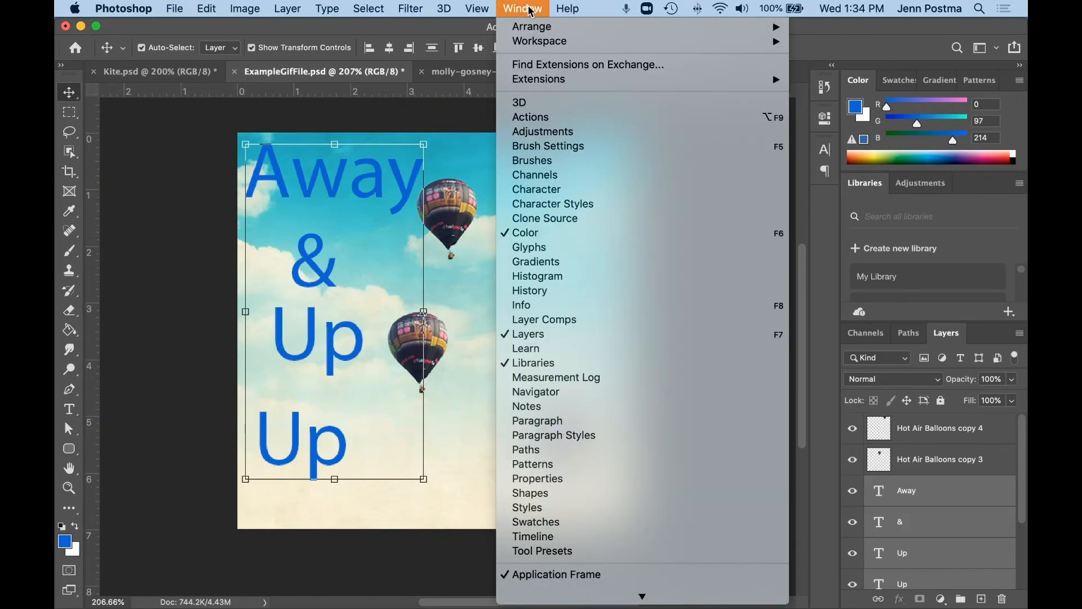
left_click(565, 189)
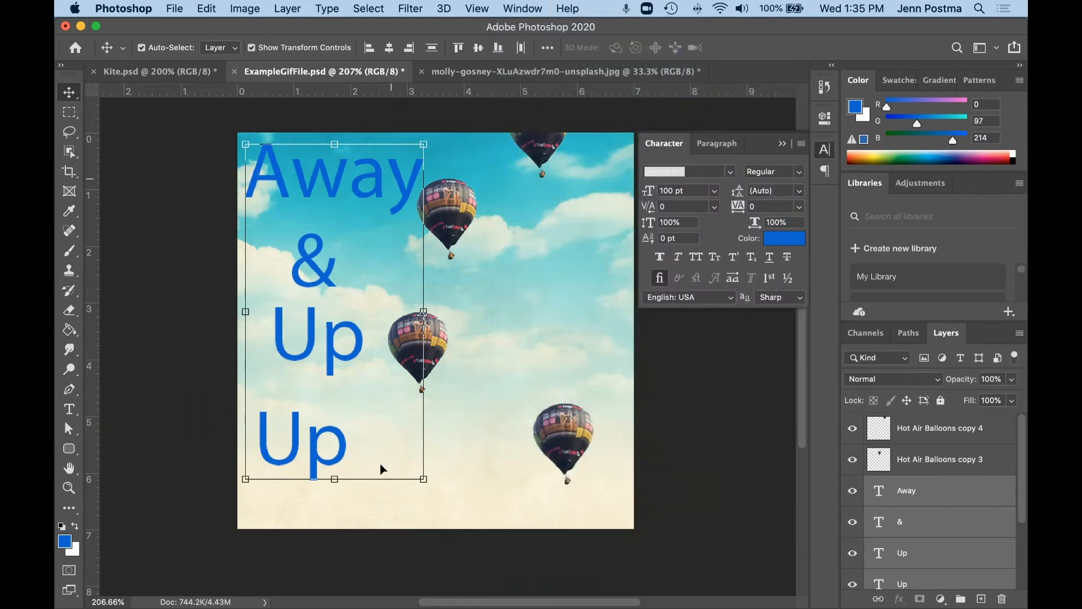
left_click(730, 171)
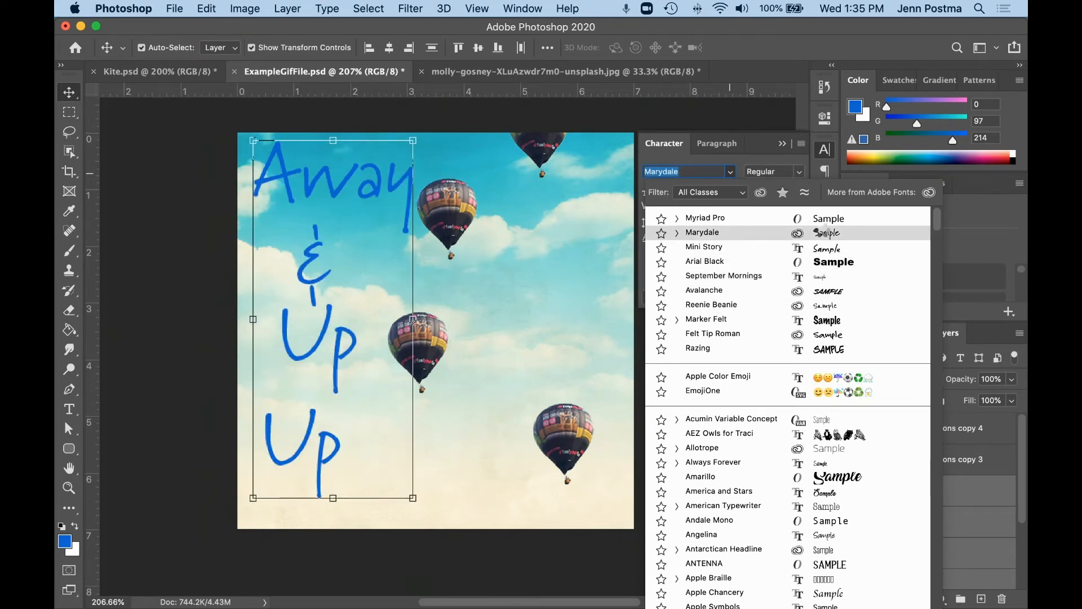
left_click(825, 232)
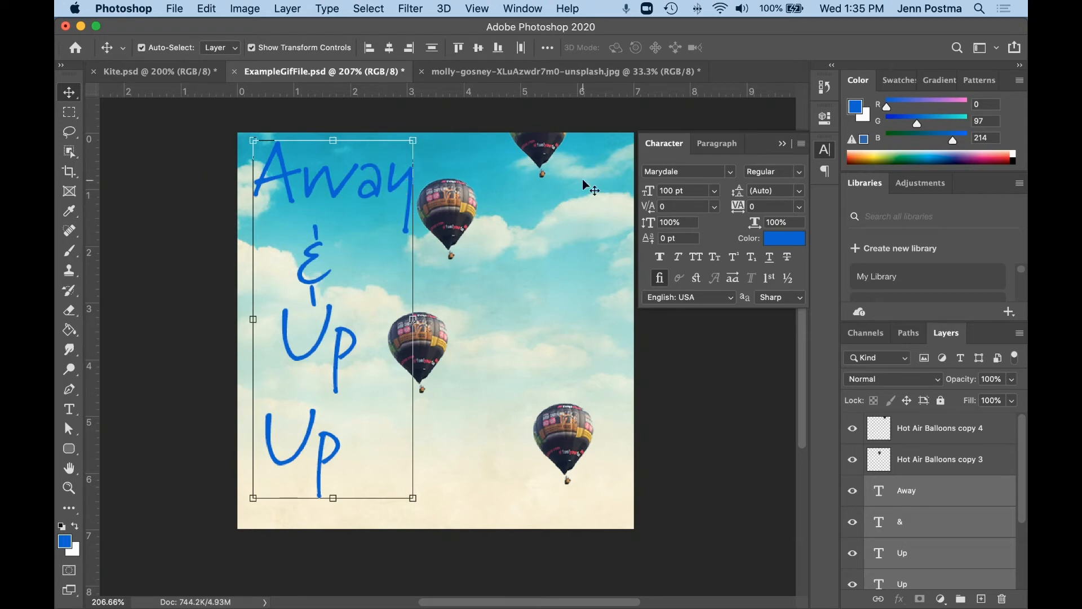
Recolour the four selected text layers golden yellow (cda542), sampled from the yellow band of the middle hot air balloon.
left_click(790, 246)
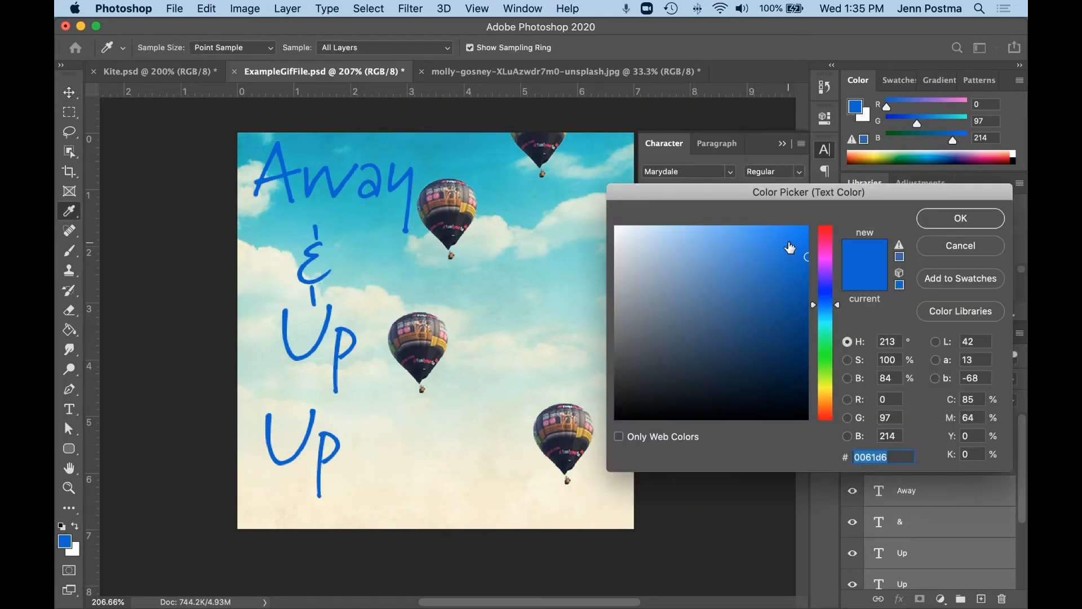
left_click_drag(825, 416, 826, 398)
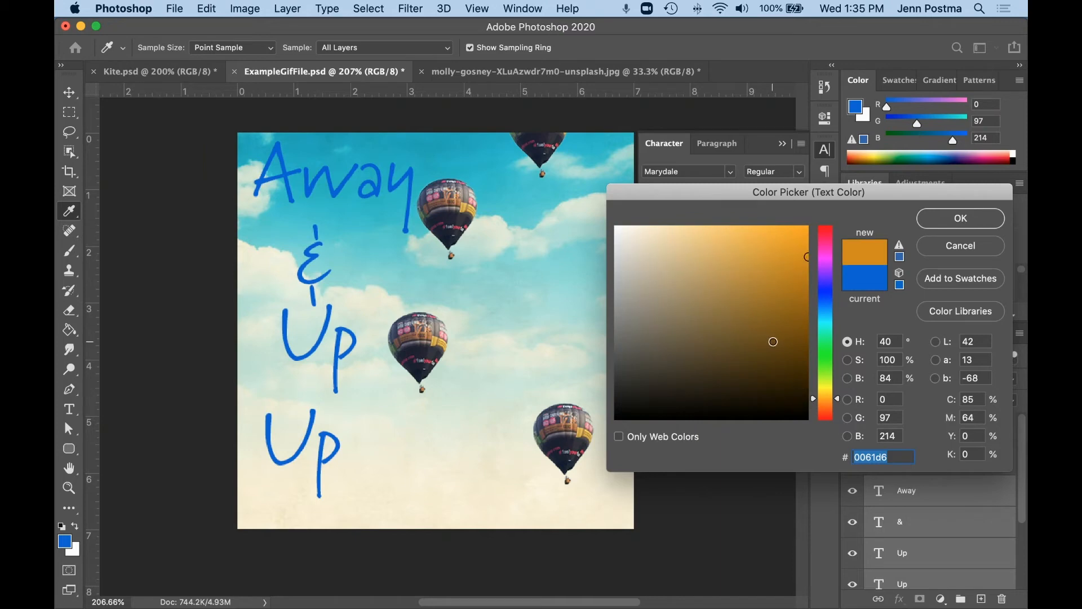
left_click(773, 342)
left_click(786, 257)
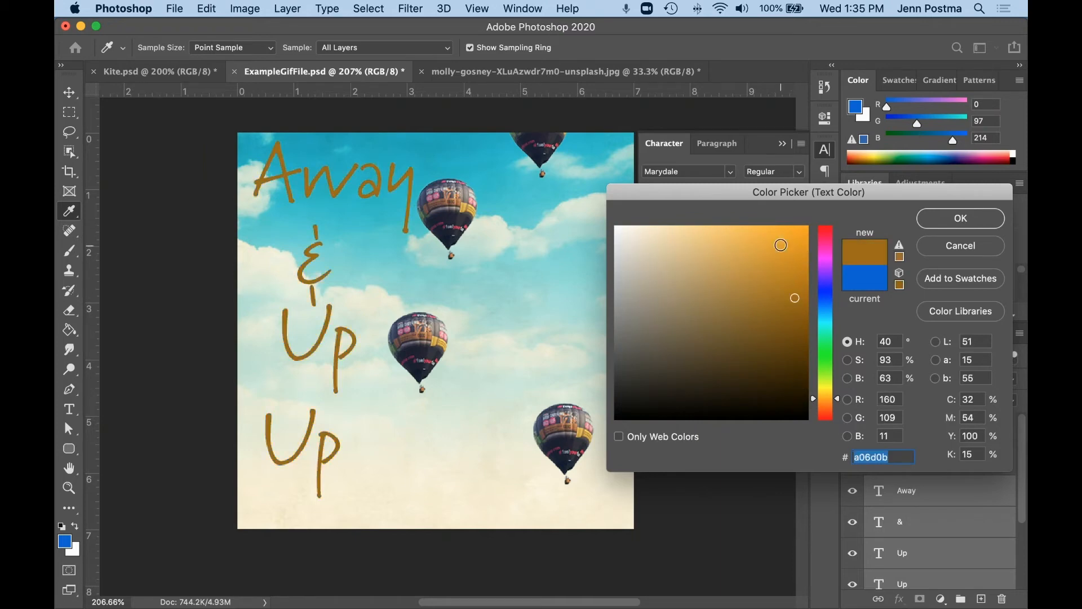
left_click(781, 246)
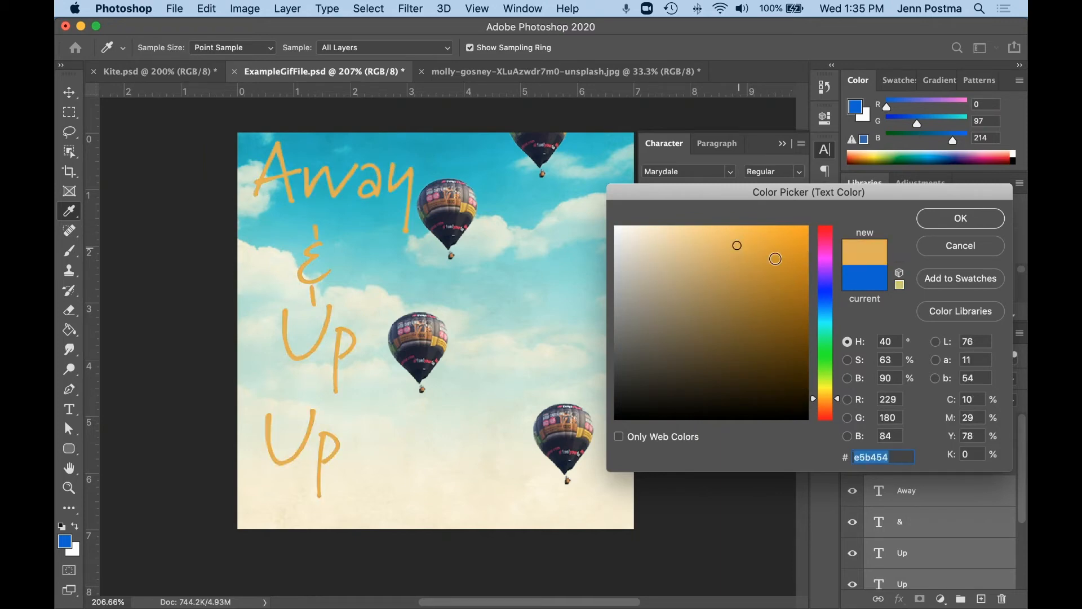
left_click(767, 269)
left_click(758, 249)
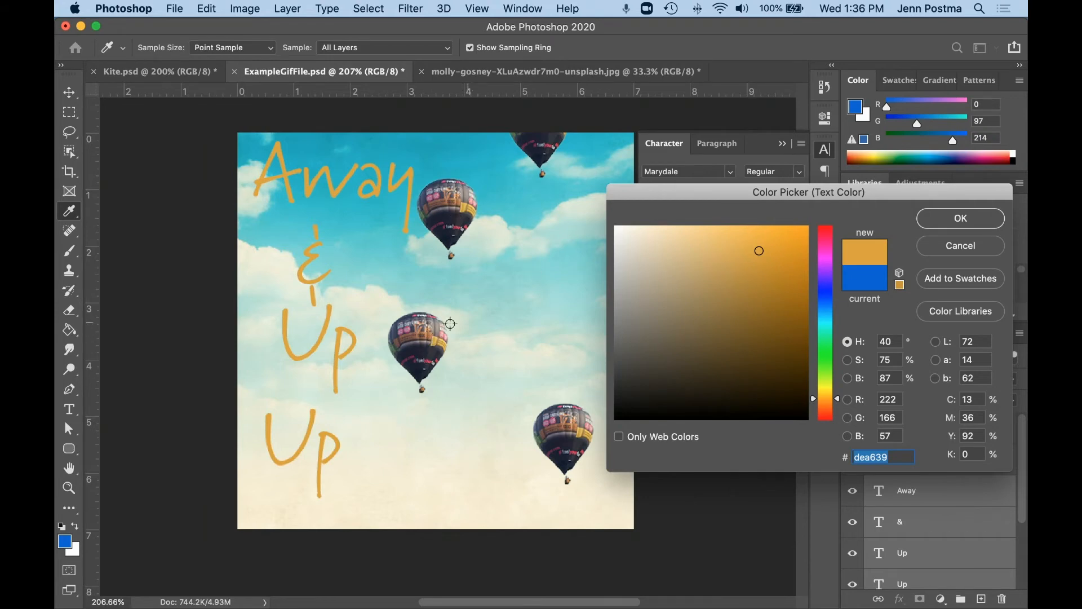
left_click(437, 341)
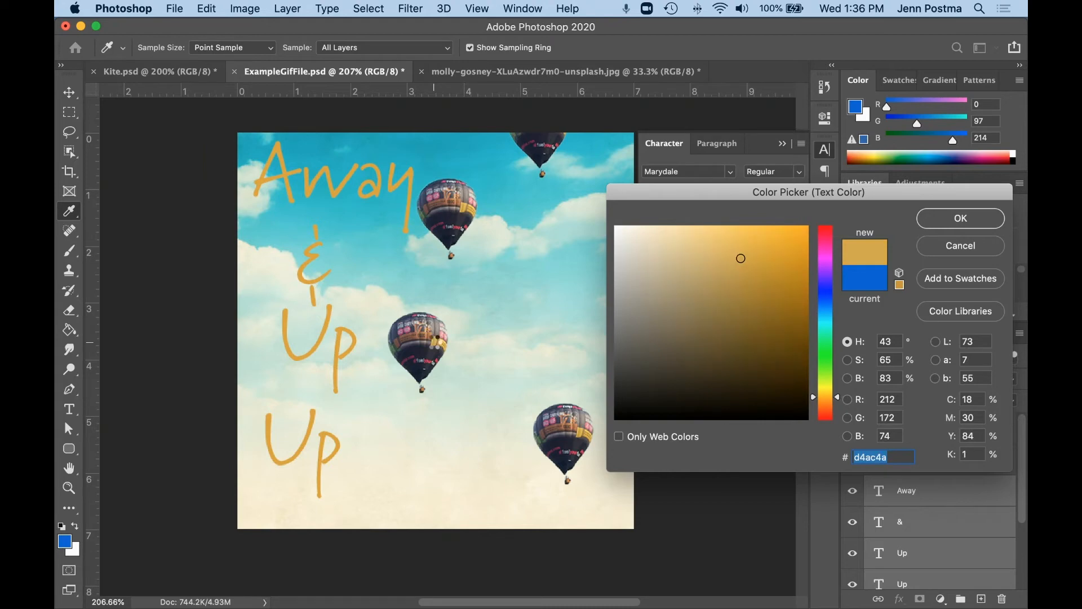
left_click(429, 355)
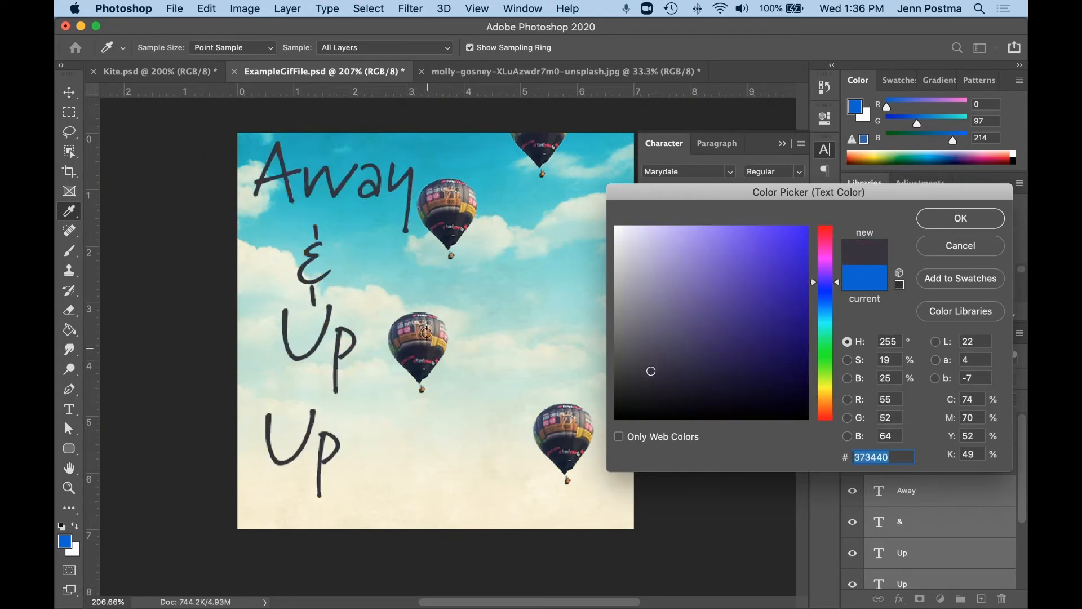
left_click(430, 342)
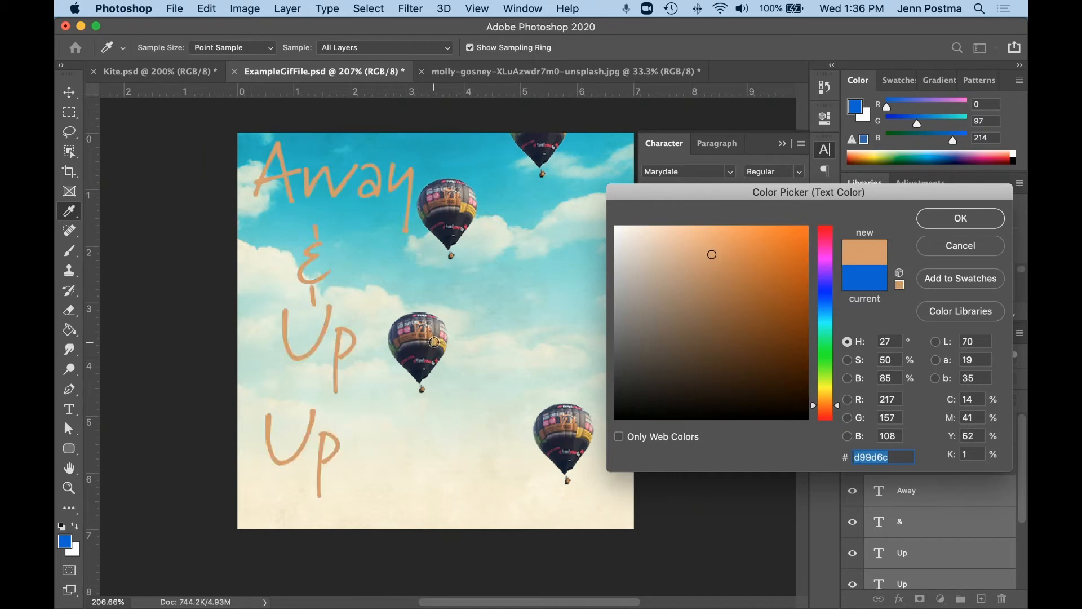
left_click(438, 344)
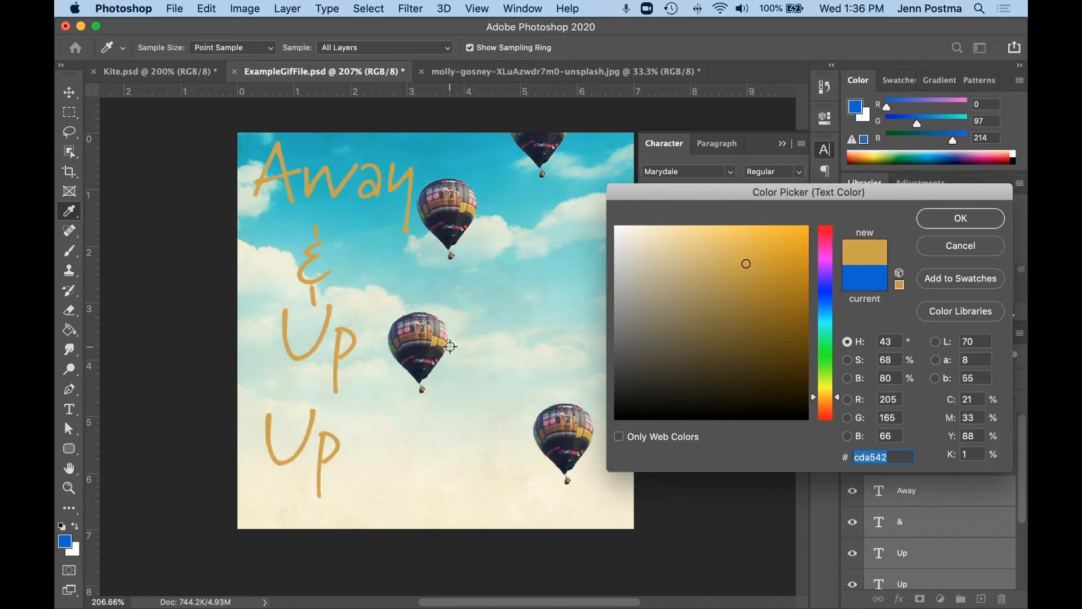
left_click(962, 220)
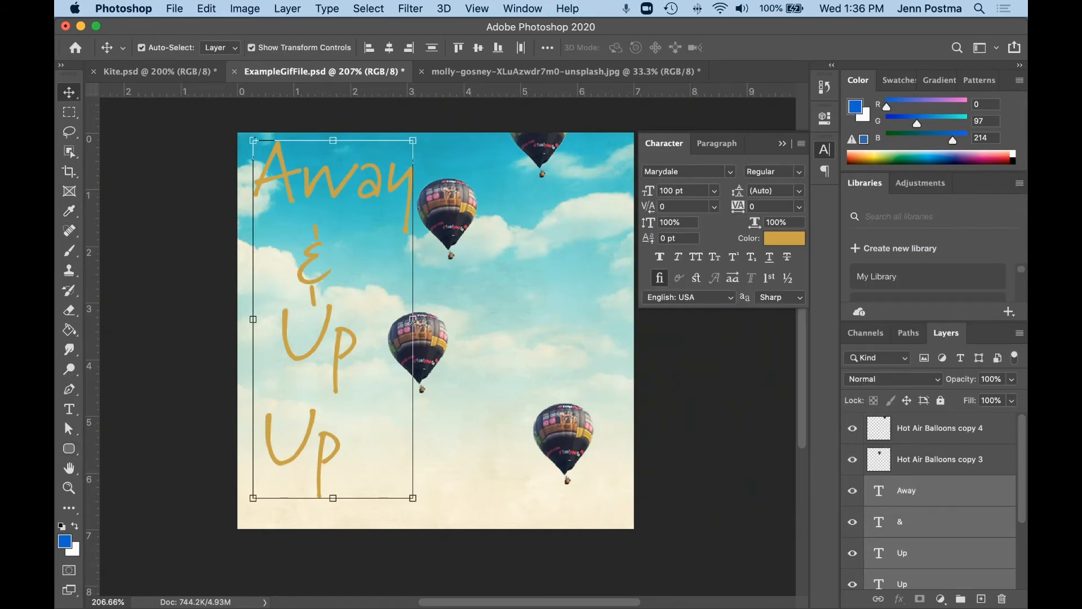
key("super+Tab")
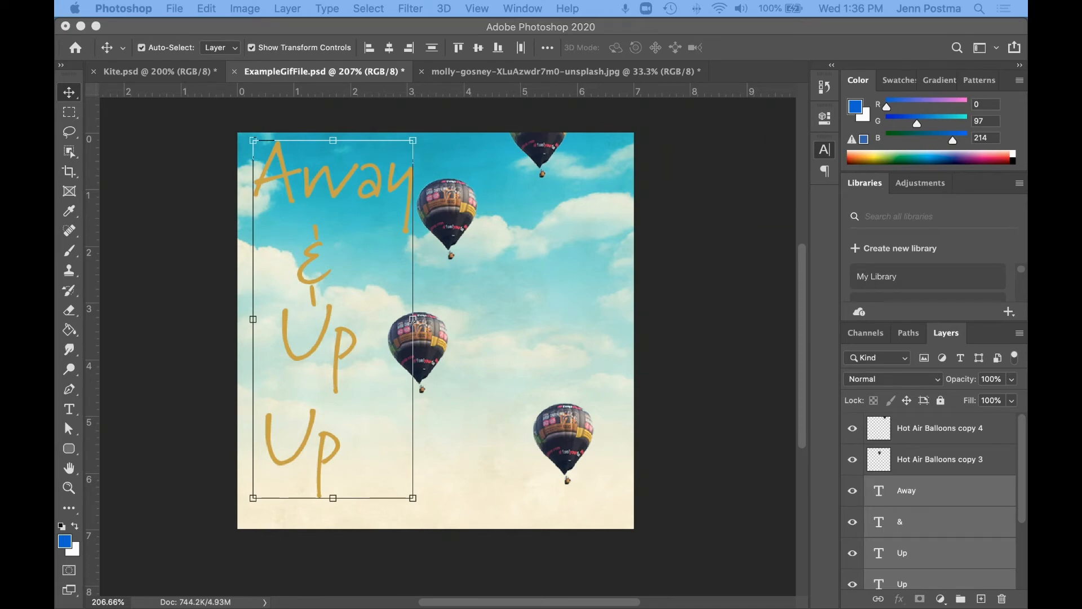
key("super+Tab")
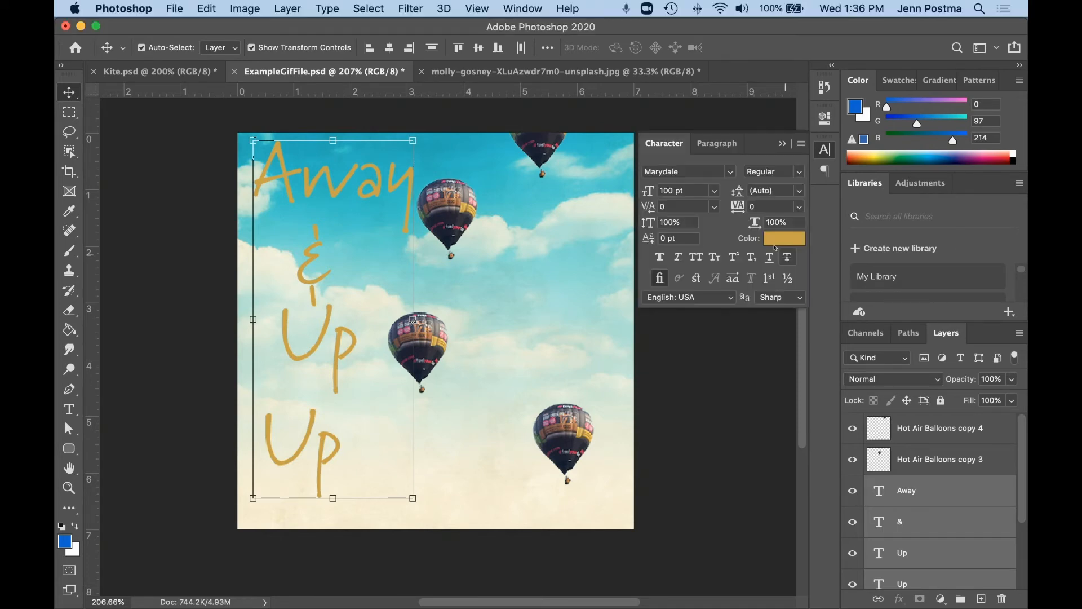
Float the layer list again and place the lower "Up" text layer directly above Hot Air Balloons 1.
left_click_drag(952, 333, 601, 124)
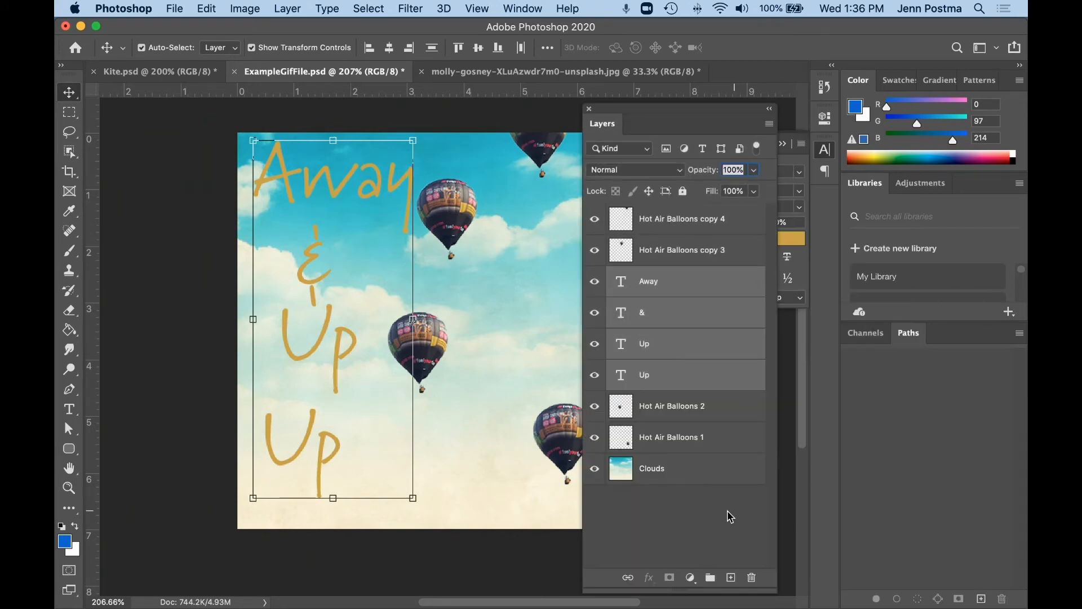
left_click(727, 509)
left_click(328, 448)
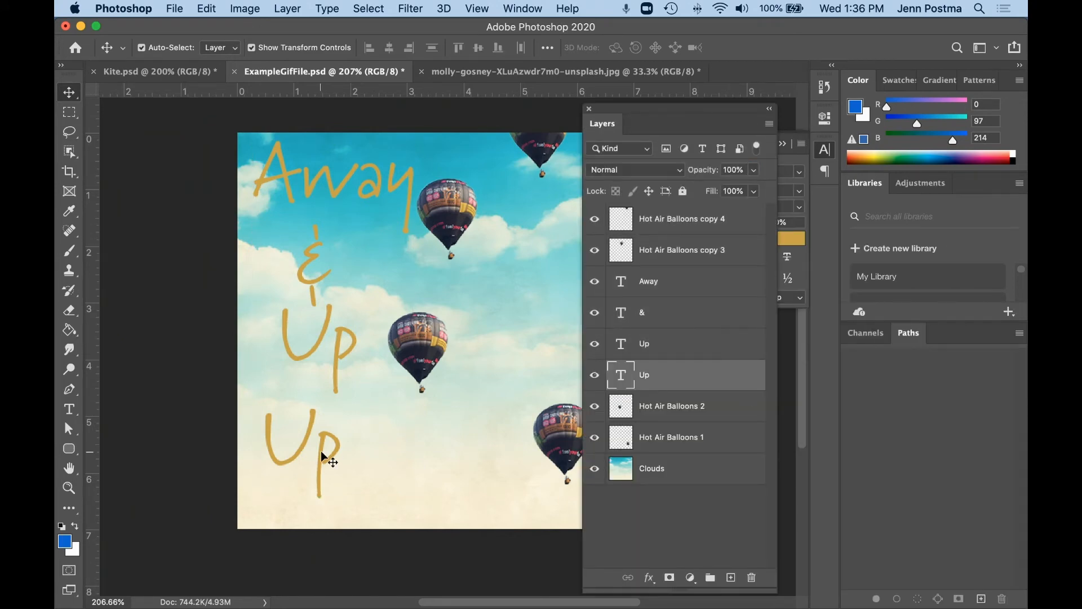
left_click(658, 441)
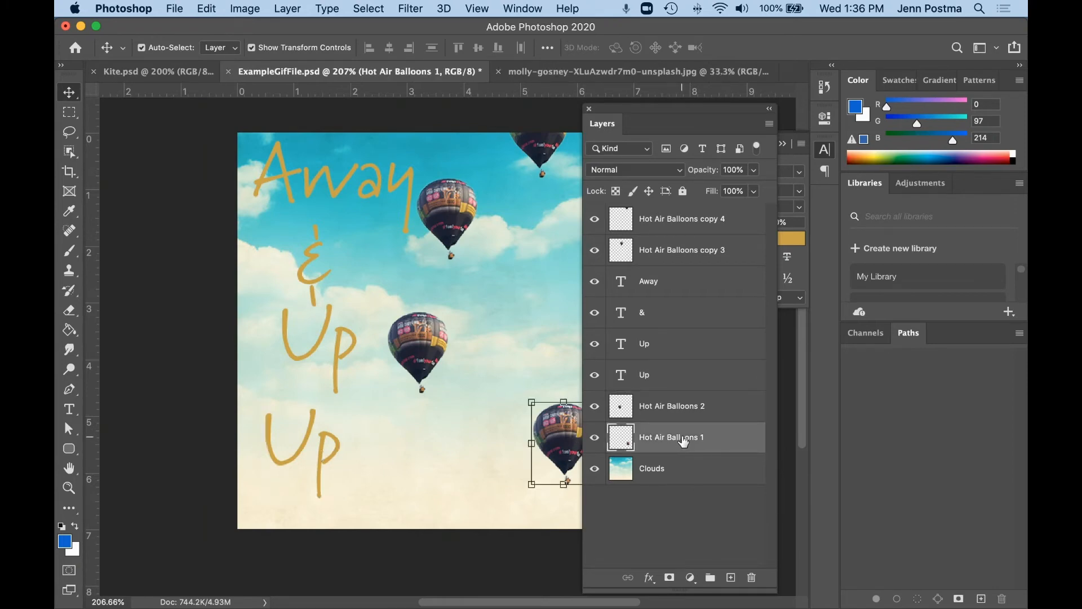
left_click(684, 377)
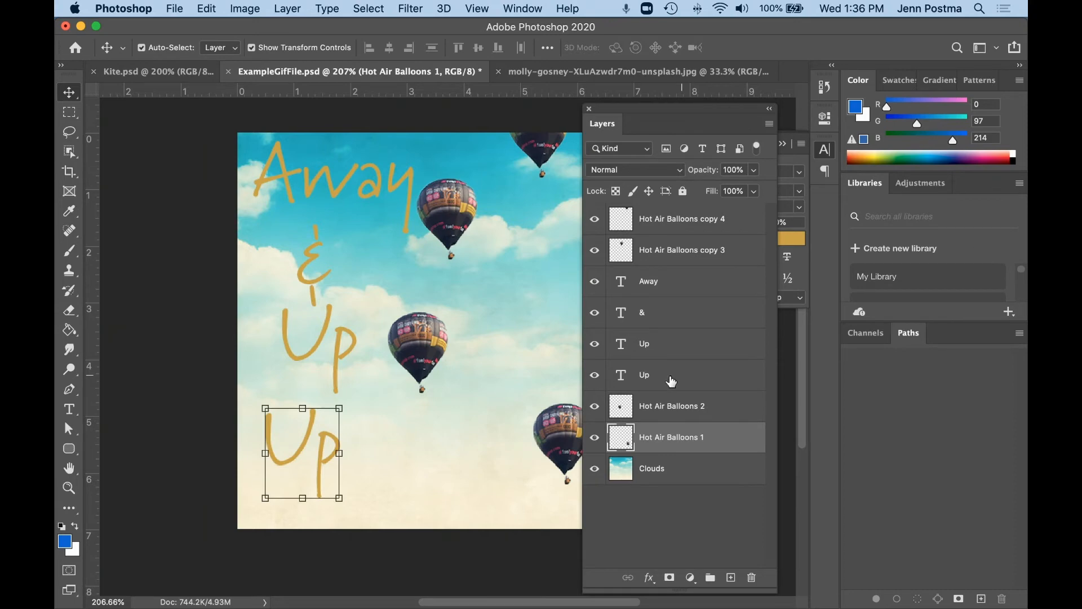
left_click_drag(686, 378, 679, 418)
Hide the lower "Up" and Hot Air Balloons 1 layers, and toggle the upper "Up" layer's visibility to check its pairing with Hot Air Balloons 2.
left_click(595, 406)
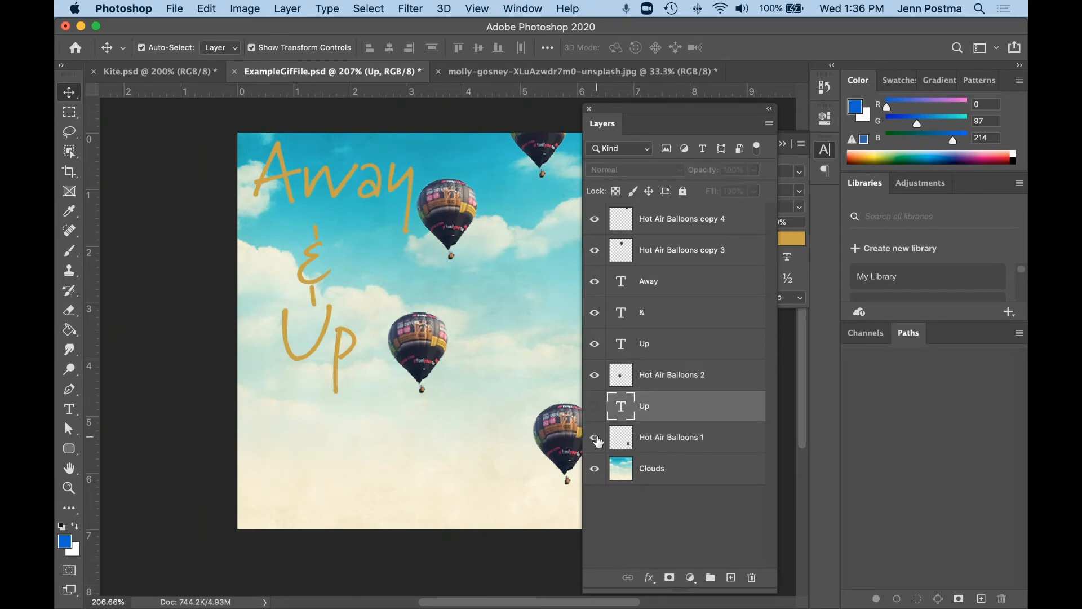
left_click(599, 441)
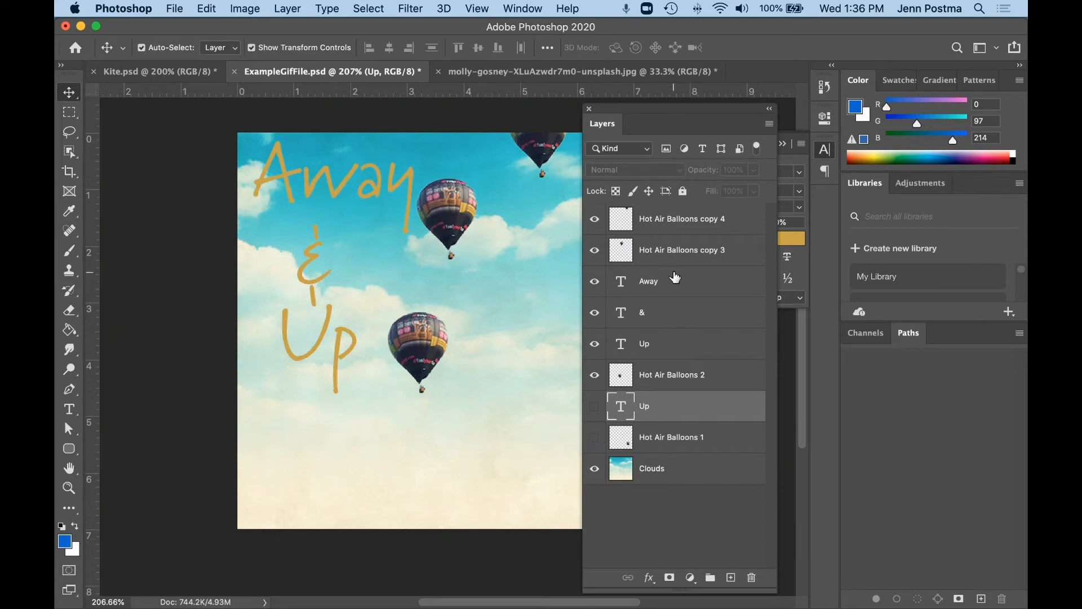
left_click(682, 254)
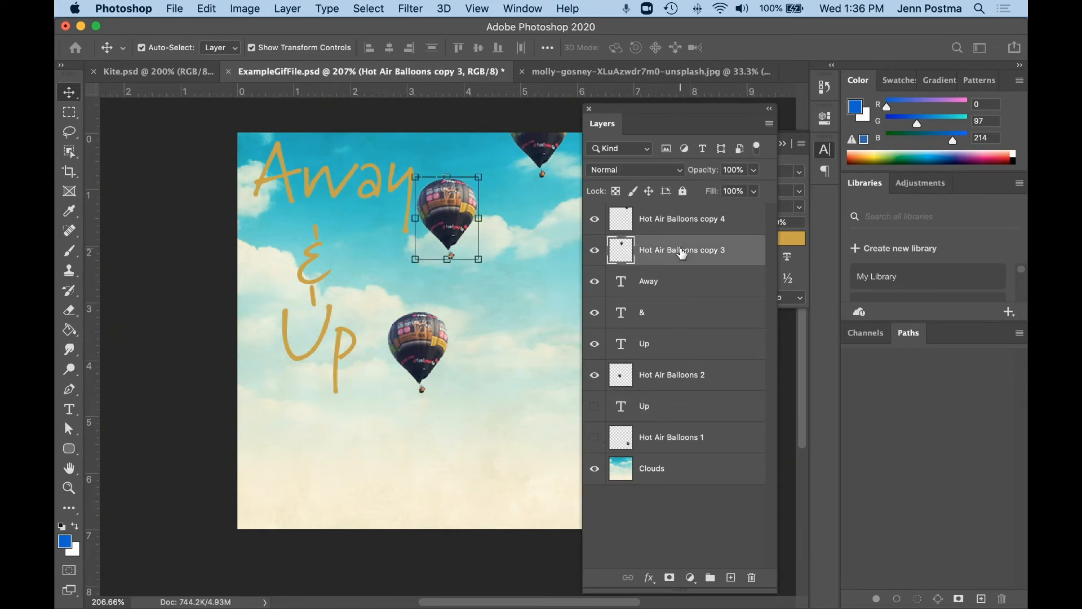
left_click(685, 370)
left_click(596, 346)
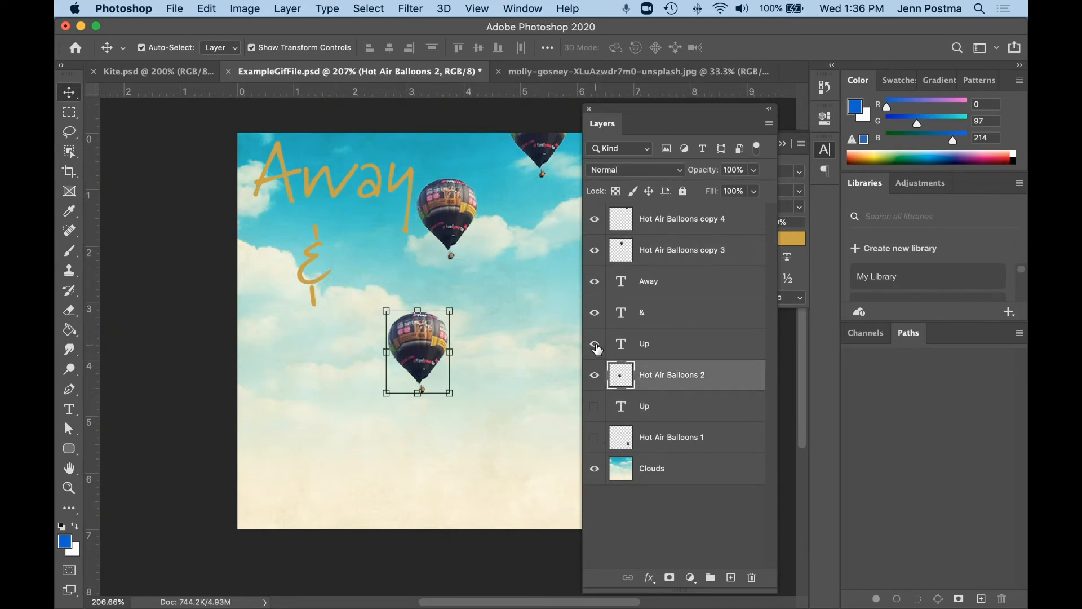
left_click(596, 345)
Move Hot Air Balloons copy 3 directly beneath the "&" layer and Hot Air Balloons copy 4 directly beneath the "Away" layer.
left_click(704, 251)
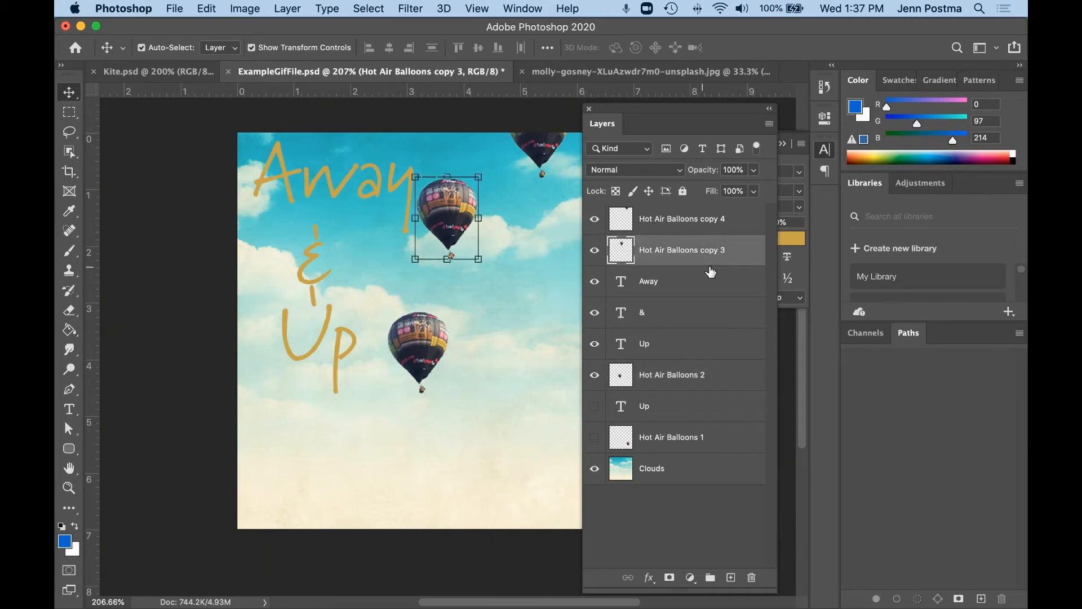
left_click_drag(705, 265, 697, 333)
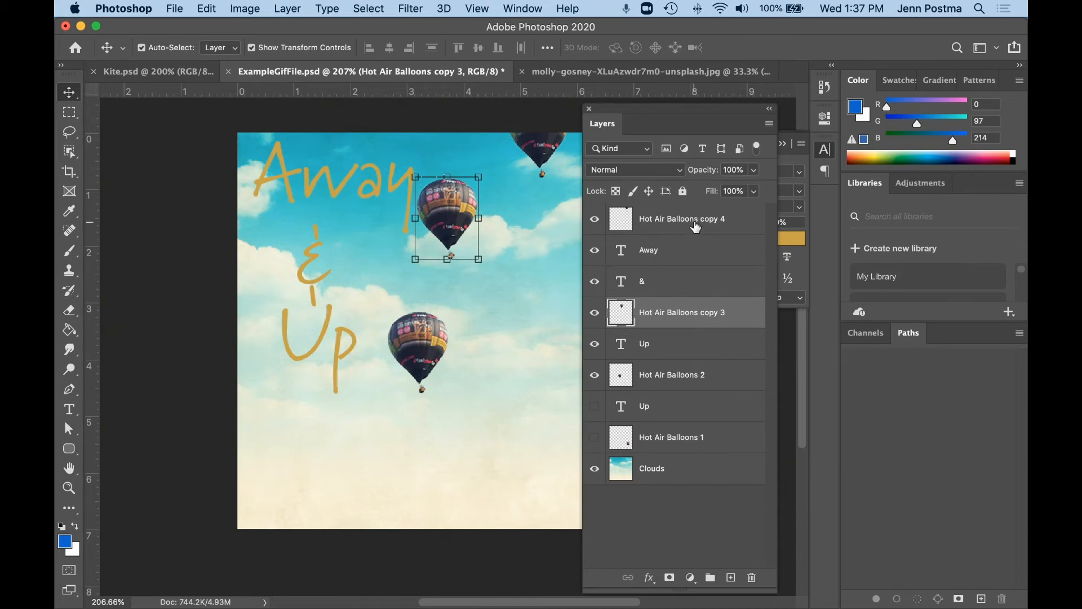
left_click_drag(696, 226, 691, 267)
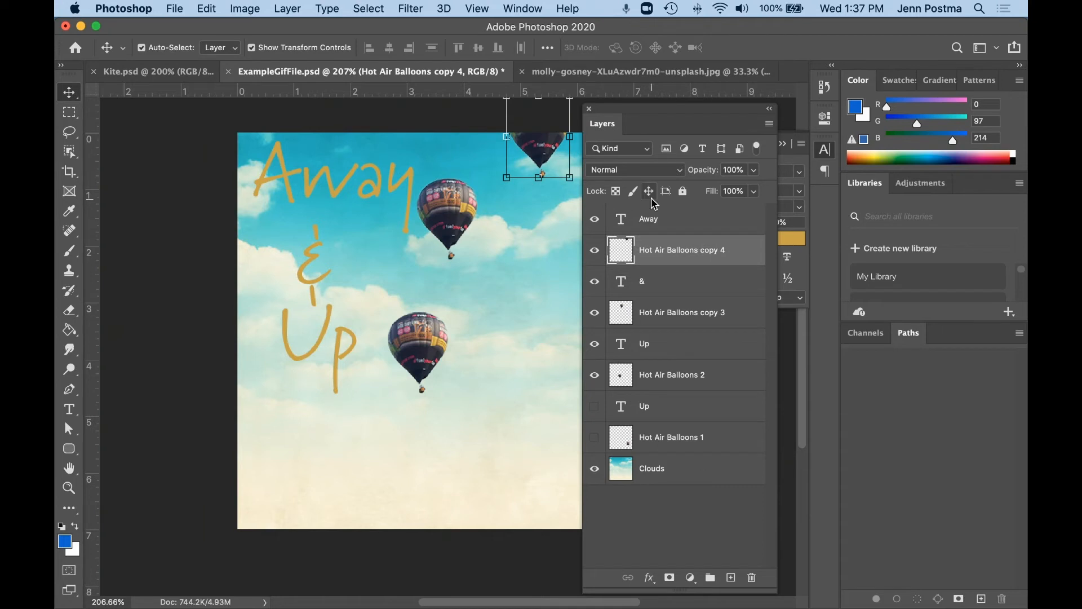
Show the lower "Up" and Hot Air Balloons 1 layers, and hide every layer above the lower "Up".
left_click(594, 407)
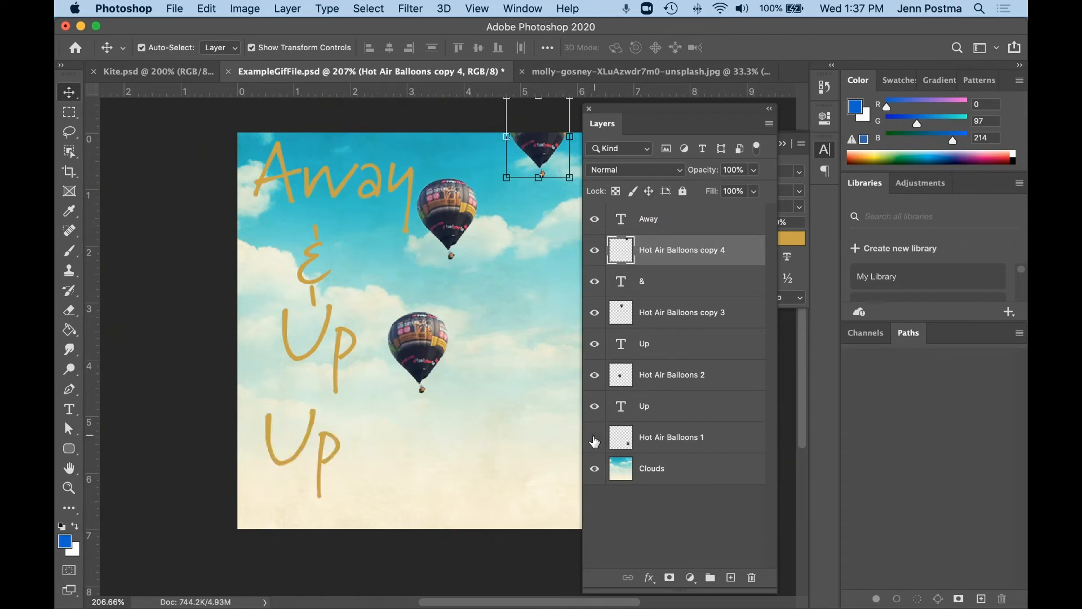
left_click(594, 438)
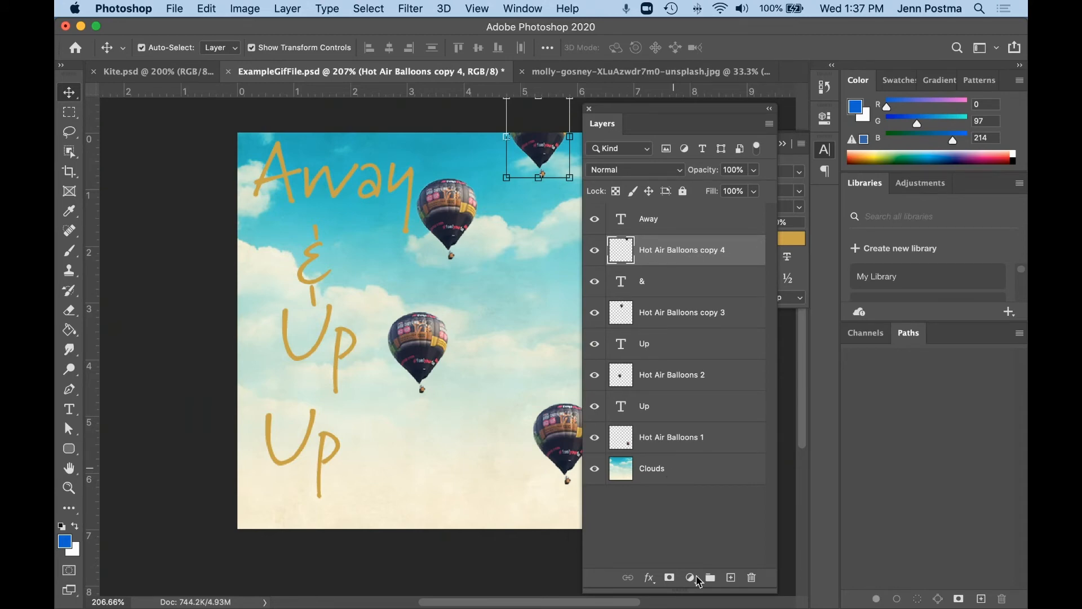
left_click(672, 530)
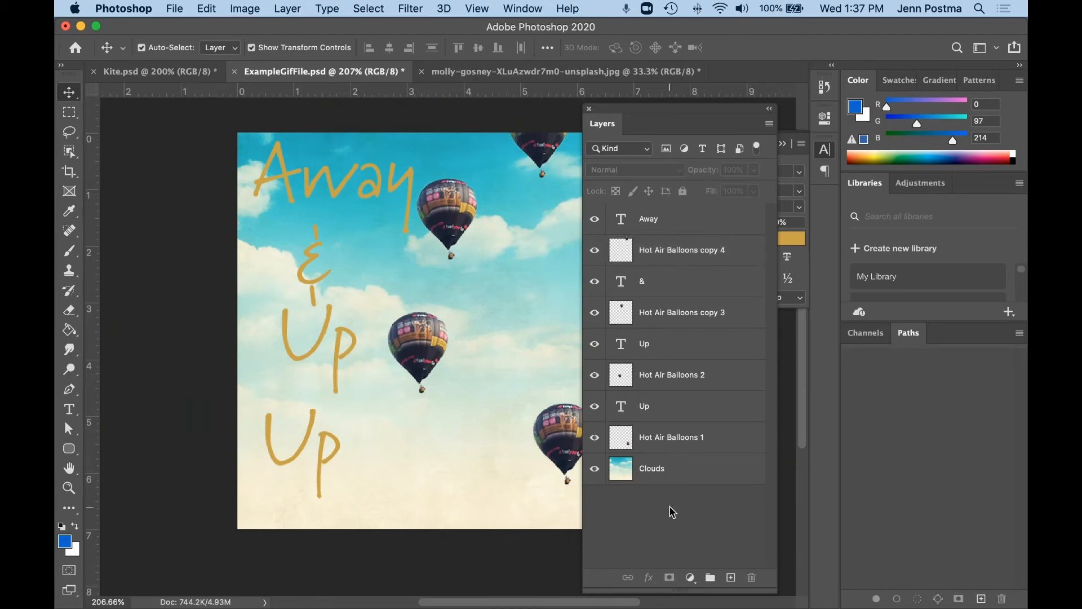
left_click_drag(595, 221, 594, 407)
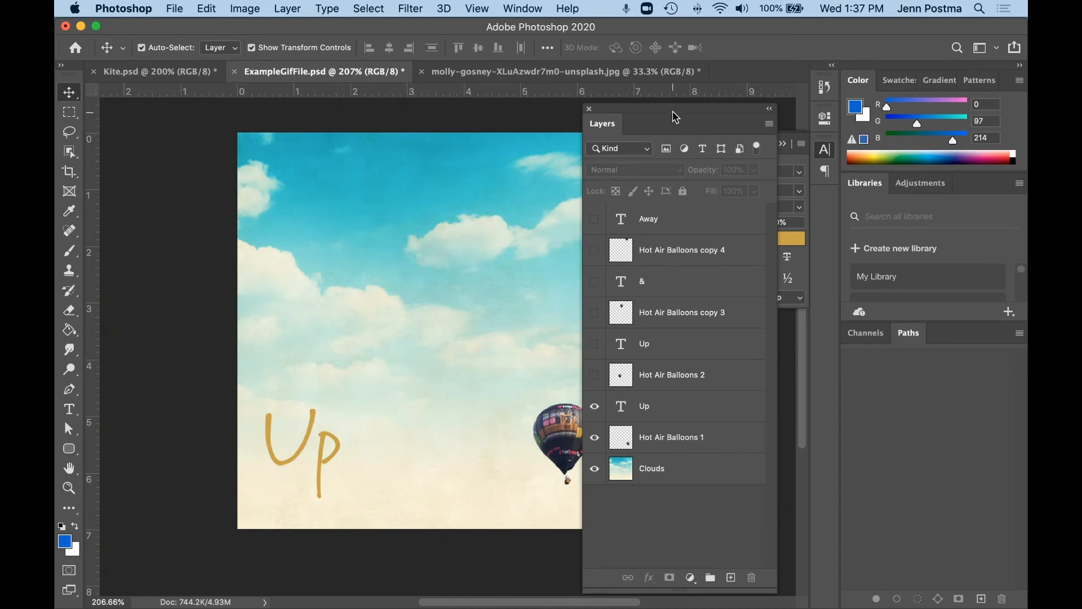
left_click_drag(674, 114, 726, 112)
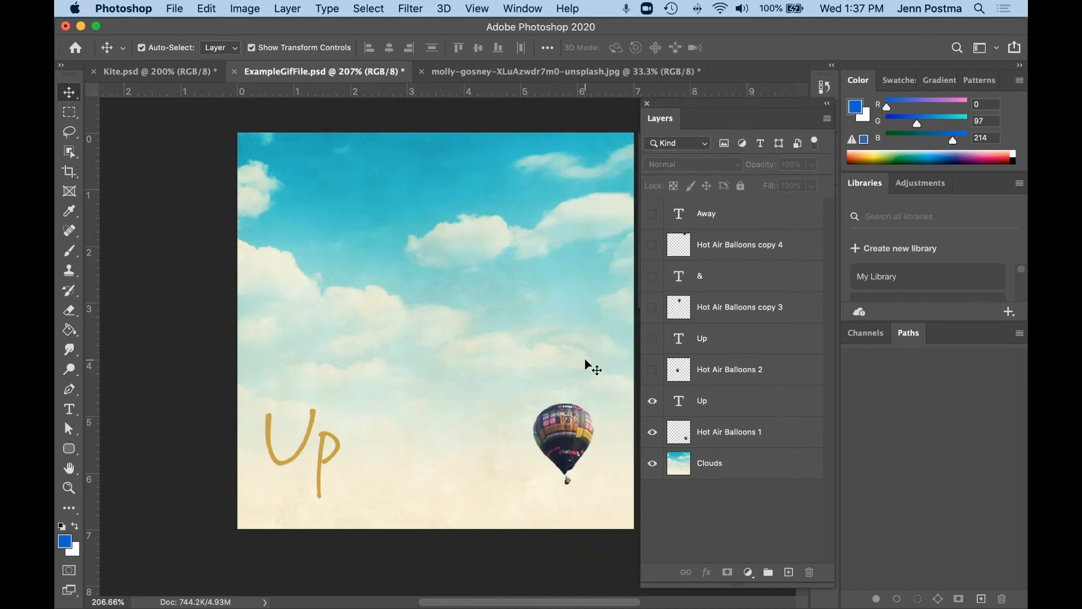
scroll(596, 391, "right", 2)
scroll(273, 398, "down", 2)
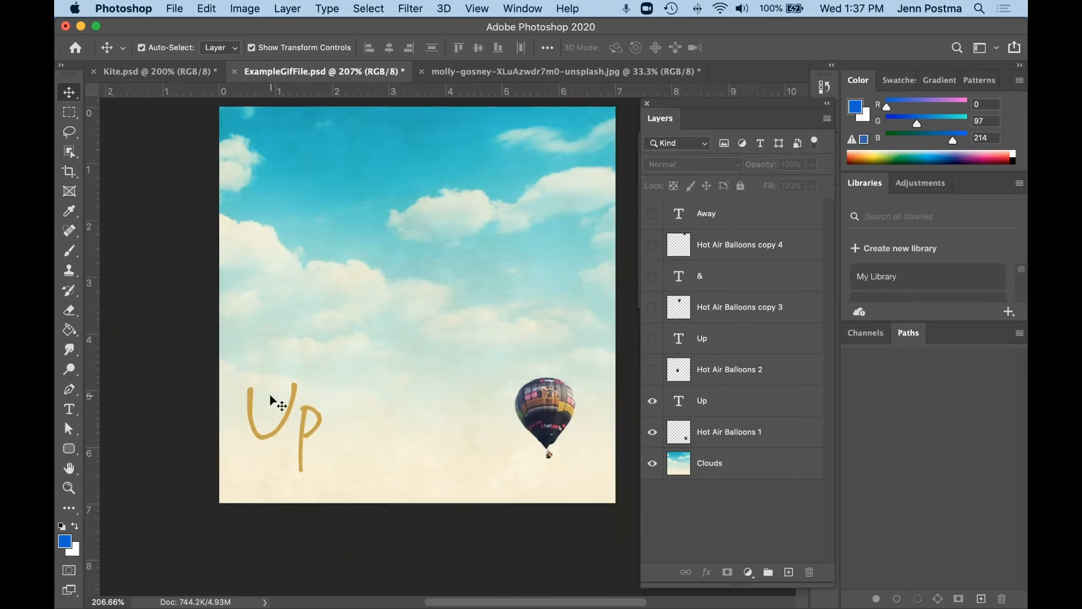
Shift the lower "Up" text slightly right and up, and rotate it about 10 degrees counterclockwise.
left_click(291, 417)
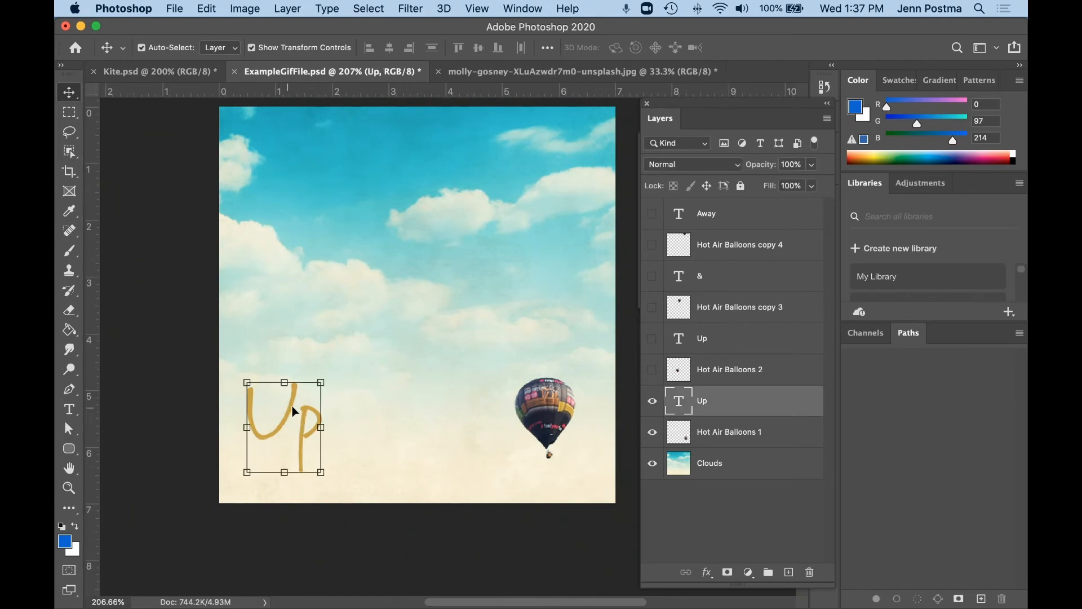
left_click_drag(292, 416, 321, 407)
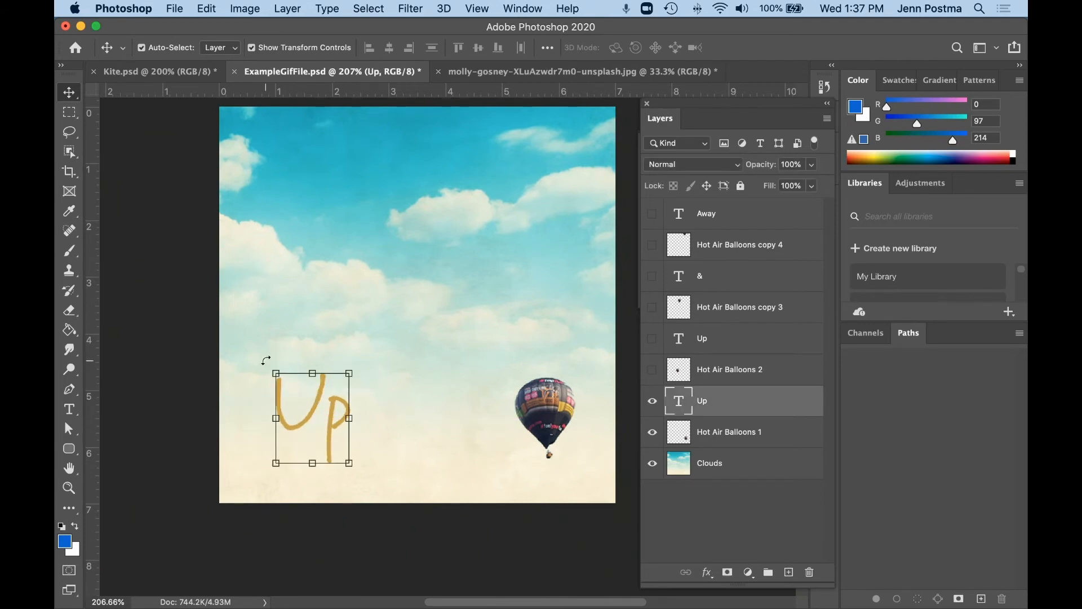
left_click_drag(258, 364, 253, 350)
key("super+z")
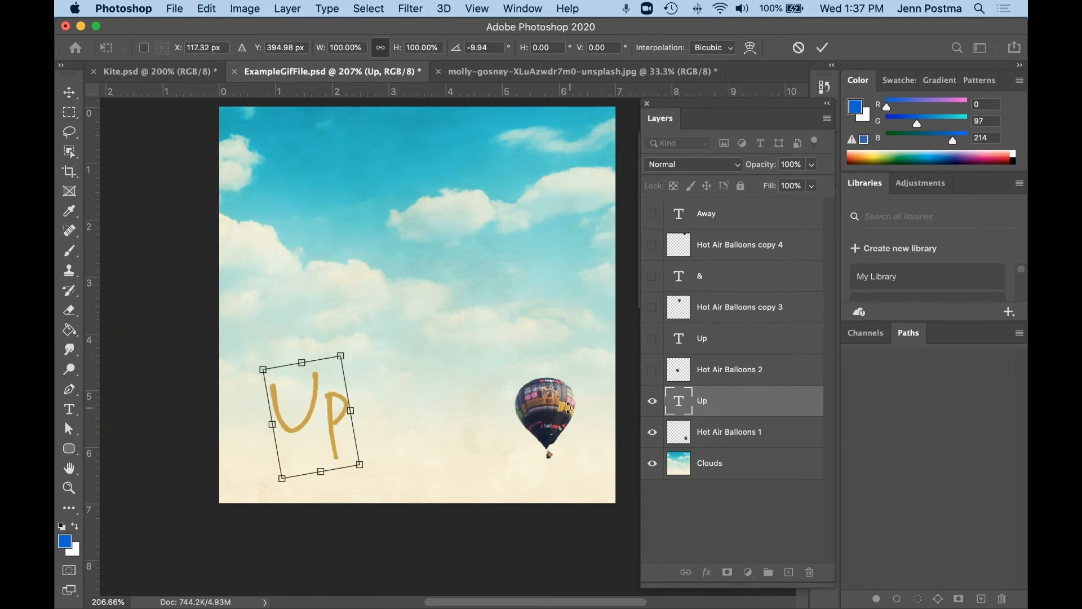
key("super+z")
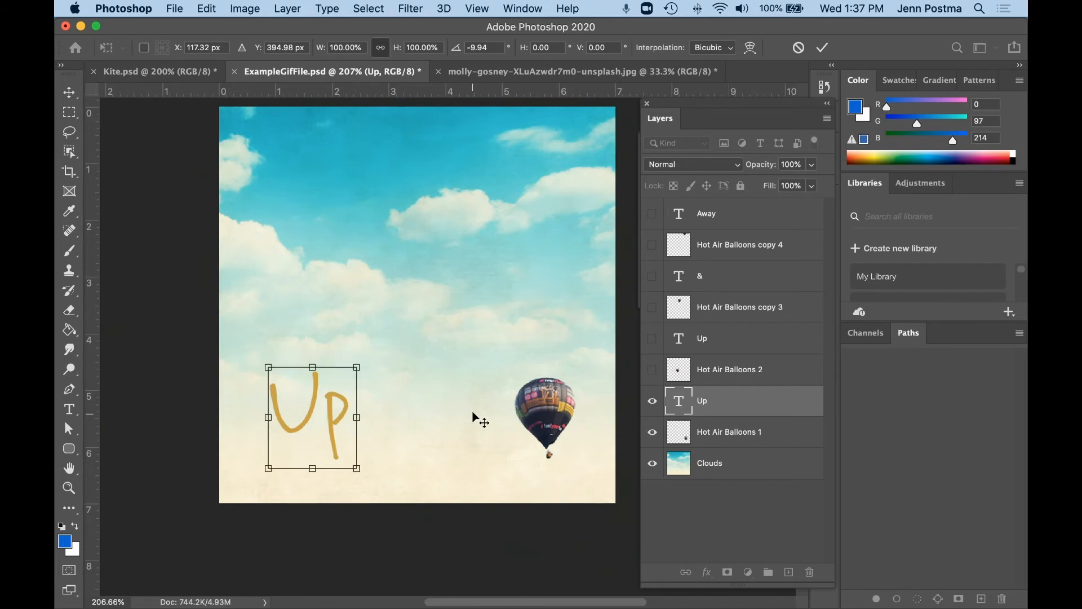
key("Escape")
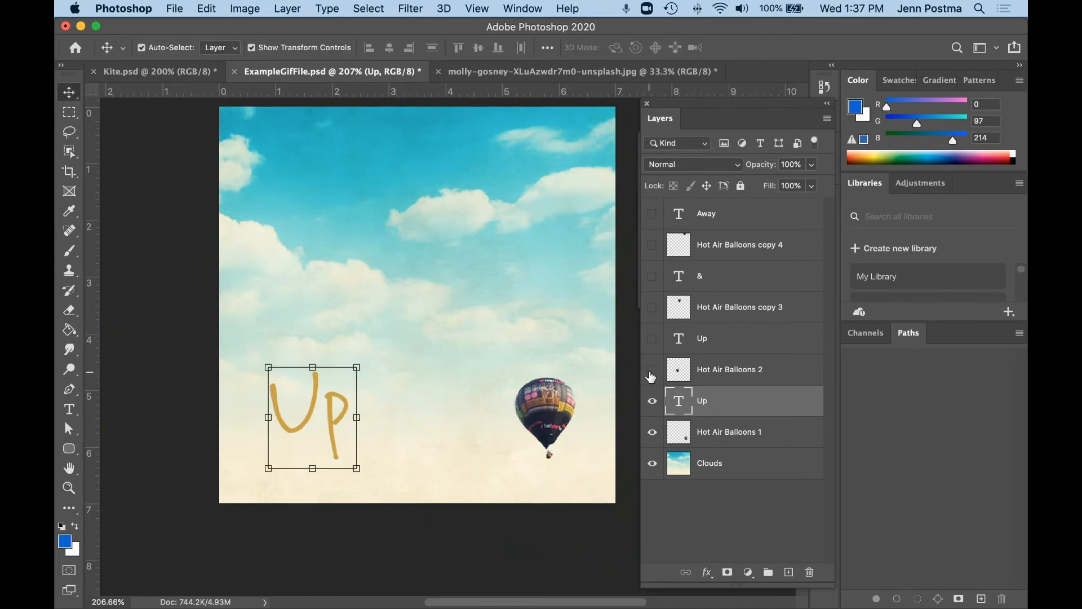
Show Hot Air Balloons 2 and the upper "Up", shift that text slightly up and right, and rotate it about 10 degrees clockwise.
left_click_drag(652, 401, 652, 362)
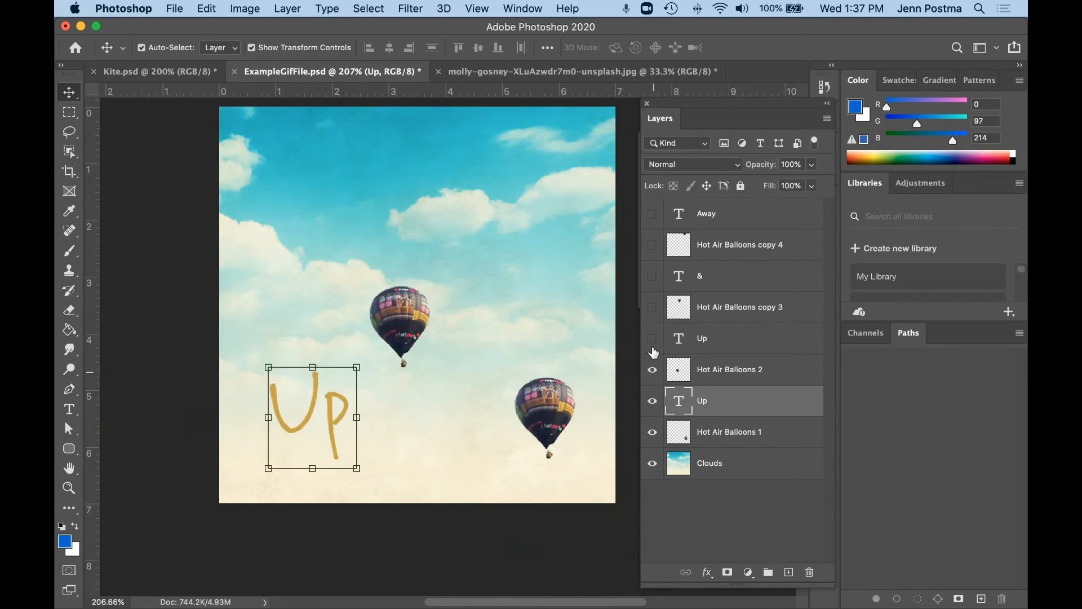
left_click(653, 342)
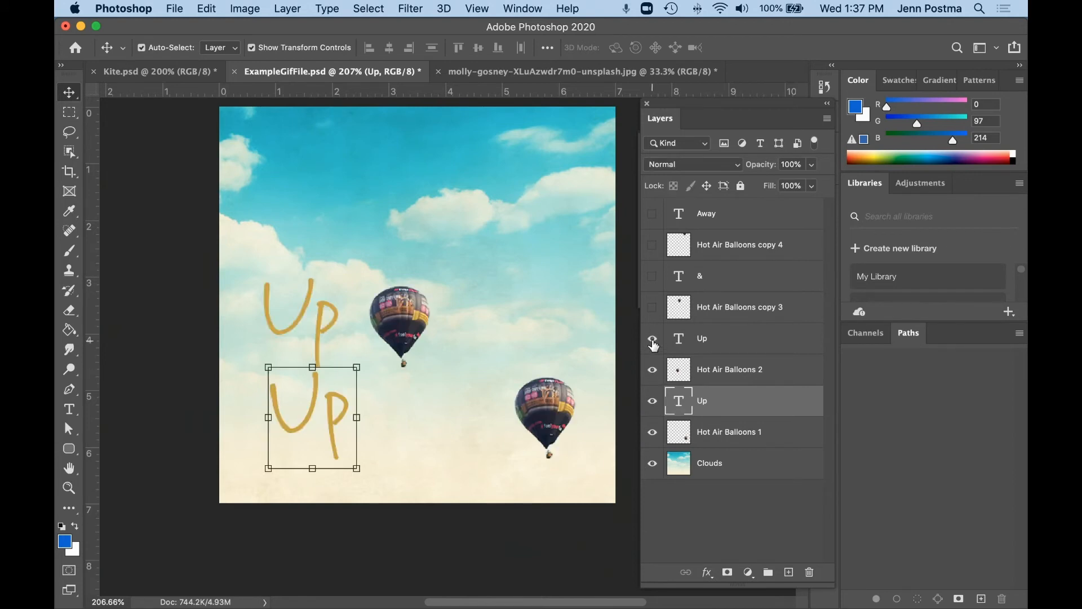
left_click_drag(324, 316, 334, 295)
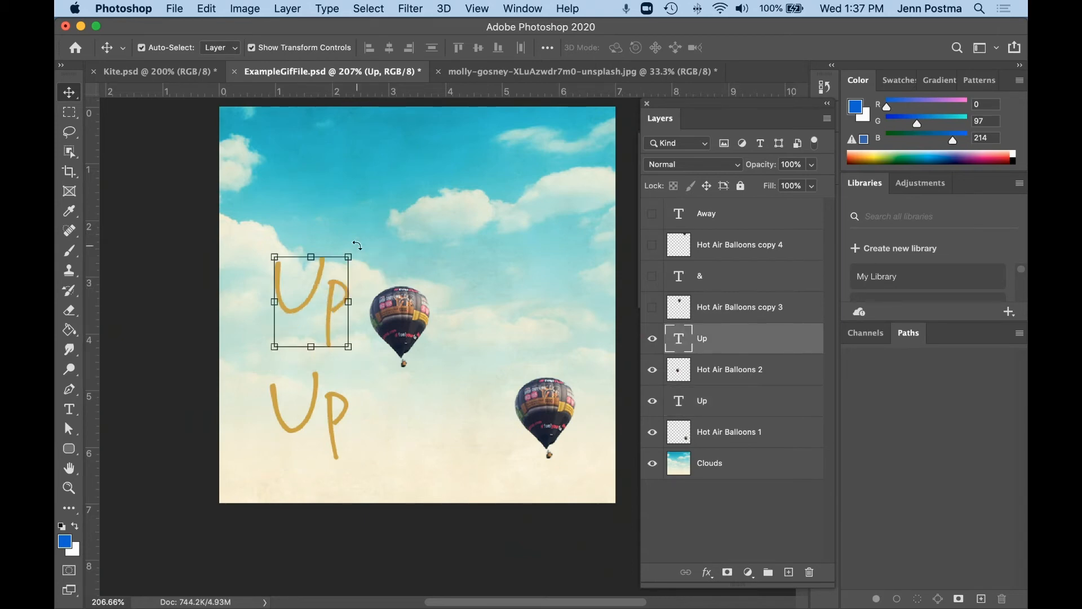
left_click_drag(356, 245, 381, 233)
key("super+z")
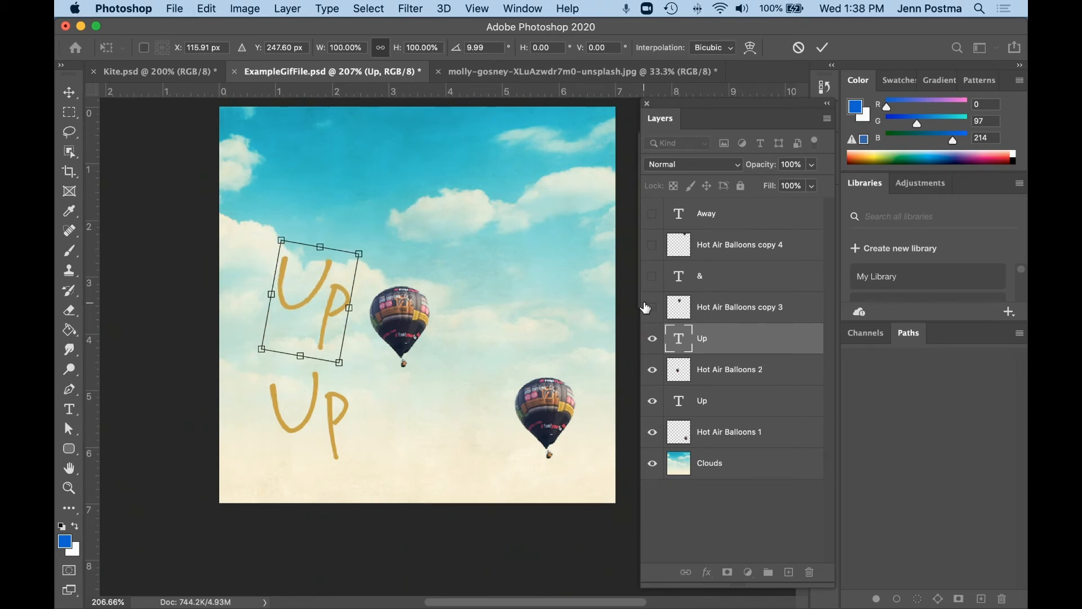
key("Escape")
Show the Hot Air Balloons copy 3 and "&" layers, and move the "&" up and right, clear of the upper "Up".
left_click(652, 307)
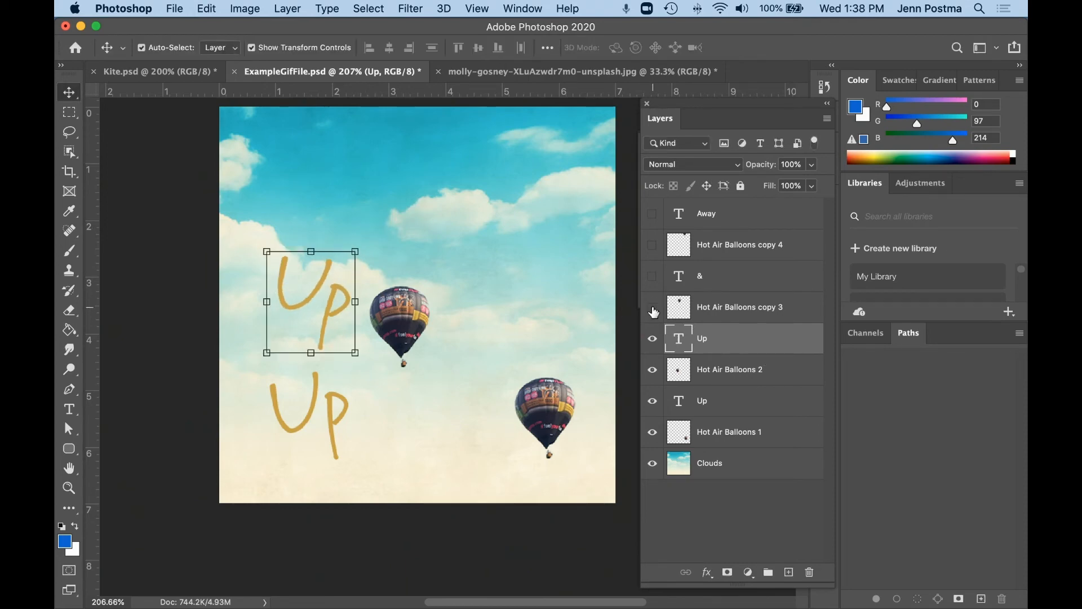
left_click(652, 276)
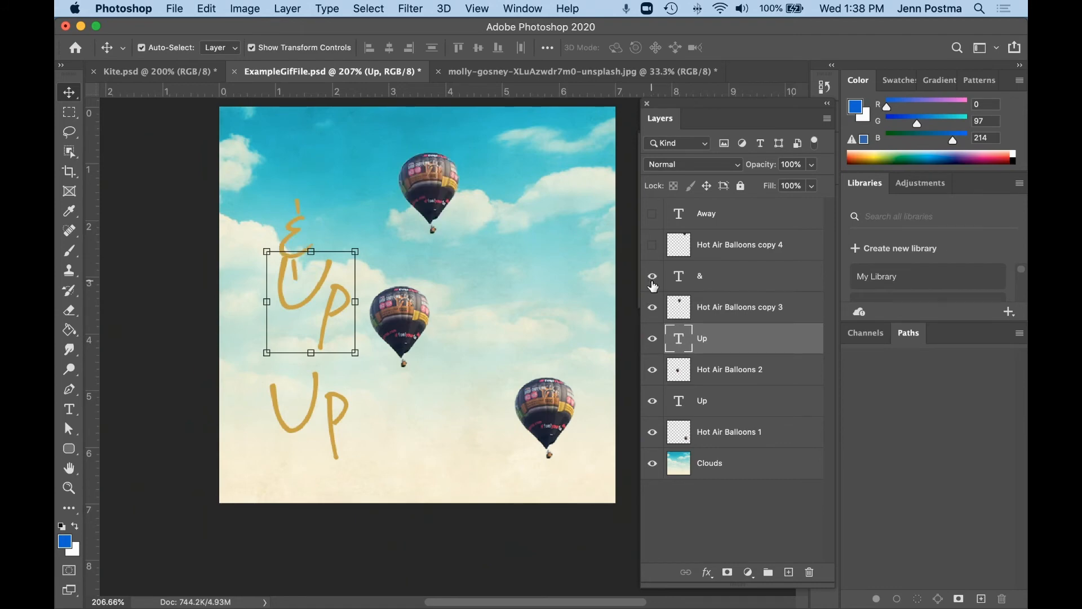
left_click(303, 223)
left_click_drag(312, 219, 332, 195)
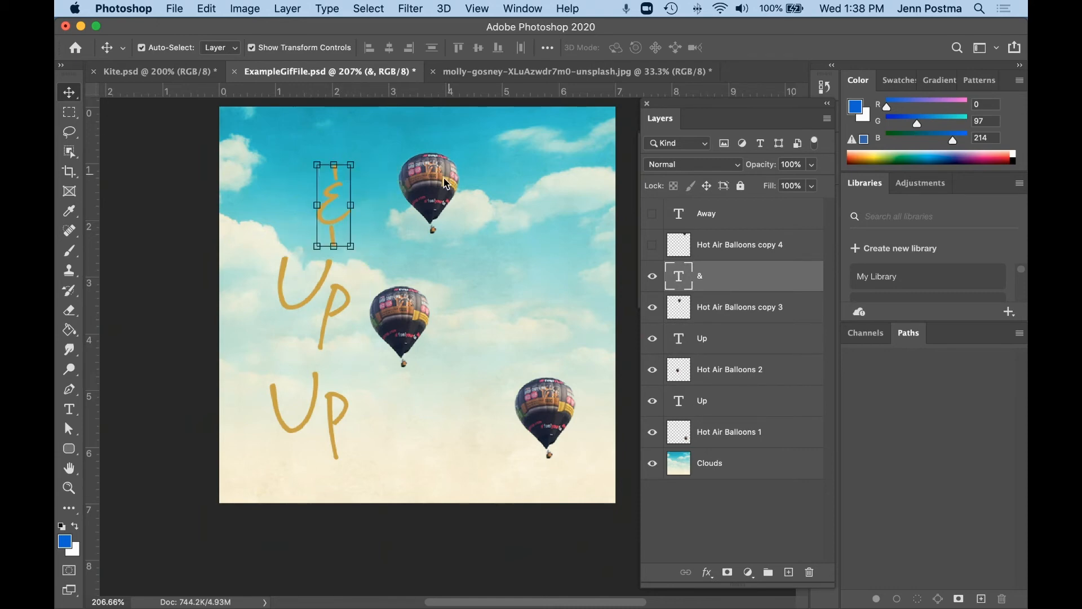
Try the Reenie Beanie font on the "&" text, and undo the font change along with the preceding move.
double_click(333, 225)
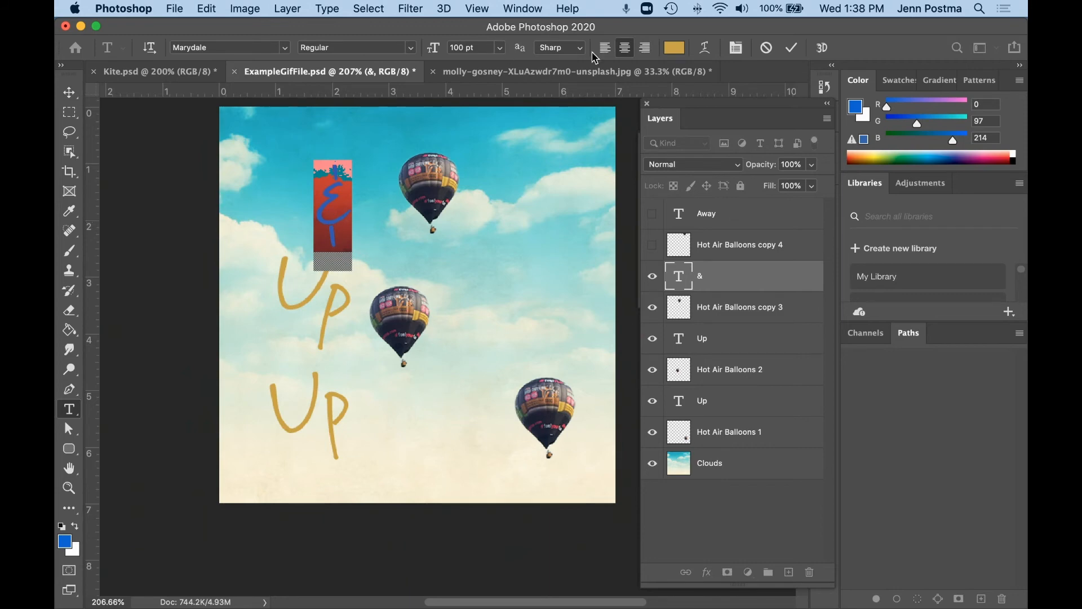
left_click_drag(723, 106, 700, 187)
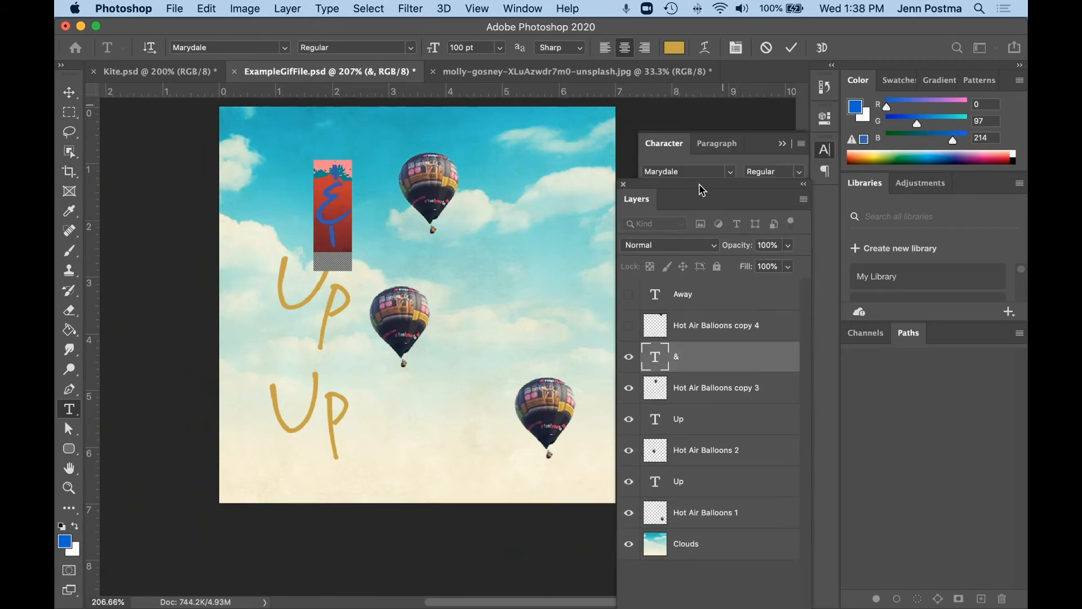
left_click(284, 48)
key("Down")
key("Down")
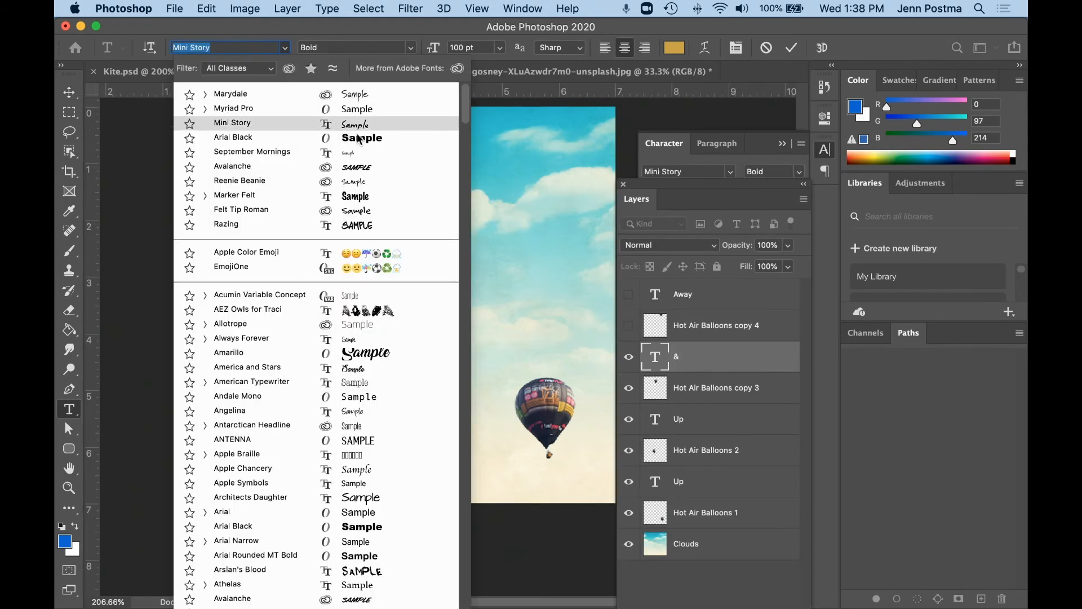
left_click(353, 180)
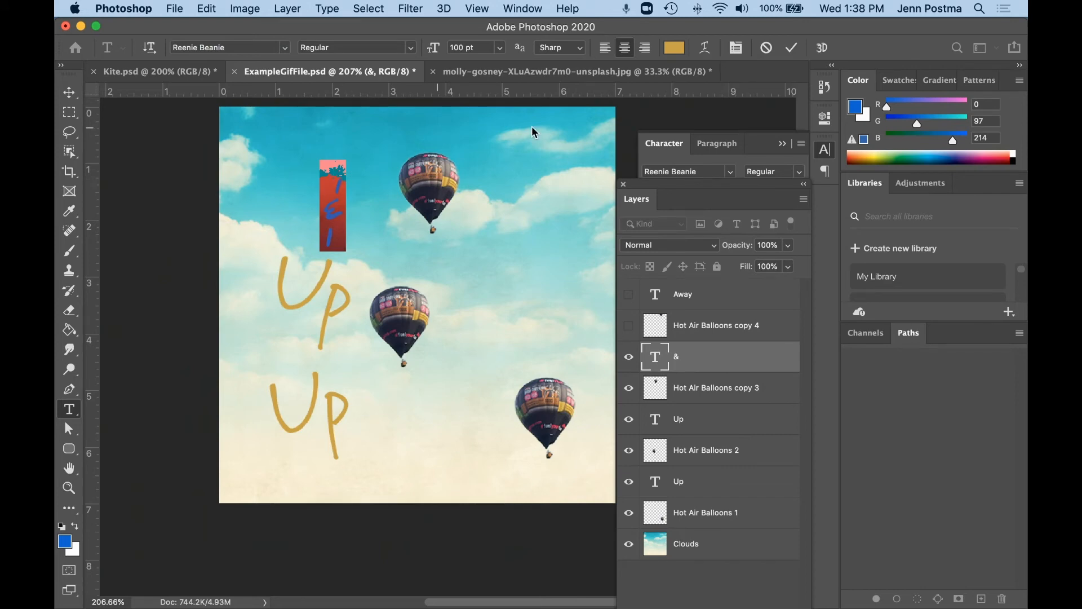
left_click(636, 118)
key("v")
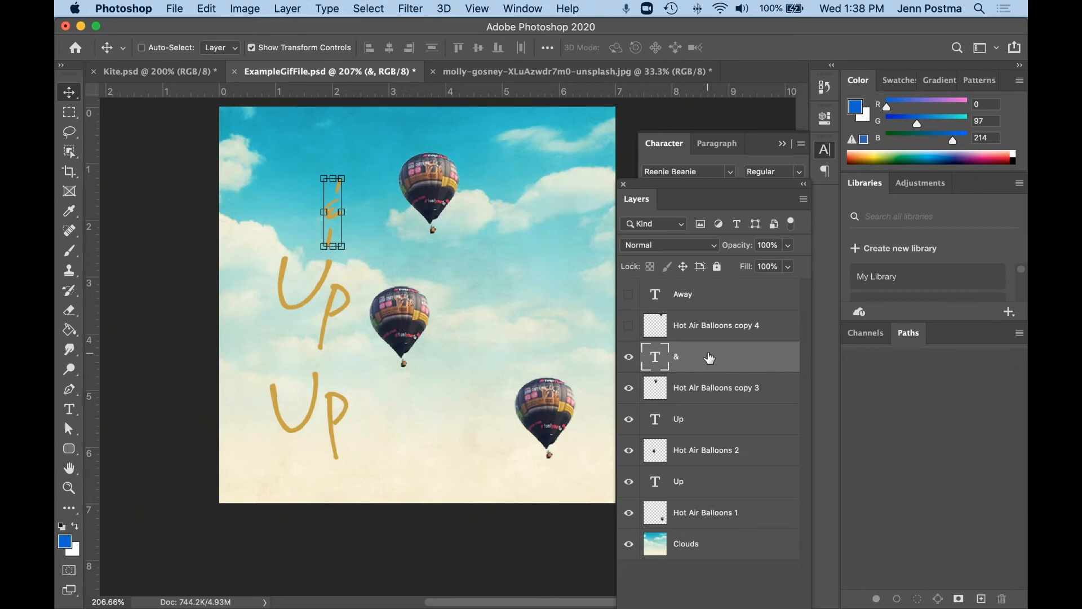
key("super+z")
key("super+z")
key("super+z")
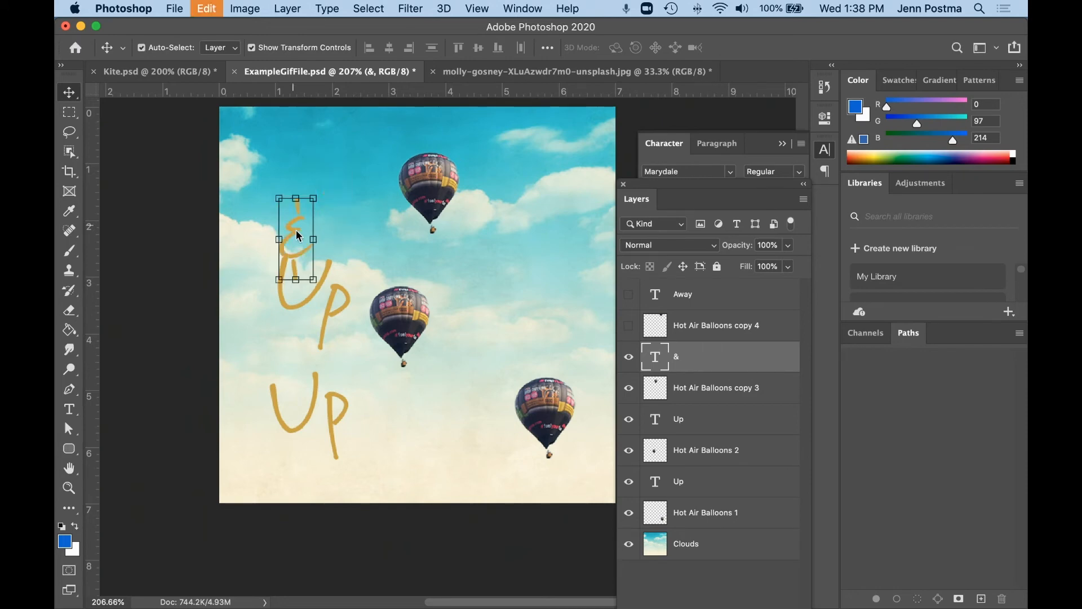
Place the "&" just above the upper "Up", shift Hot Air Balloons copy 3 about 0.26 in right, and raise Hot Air Balloons 2 slightly.
left_click_drag(291, 224, 310, 192)
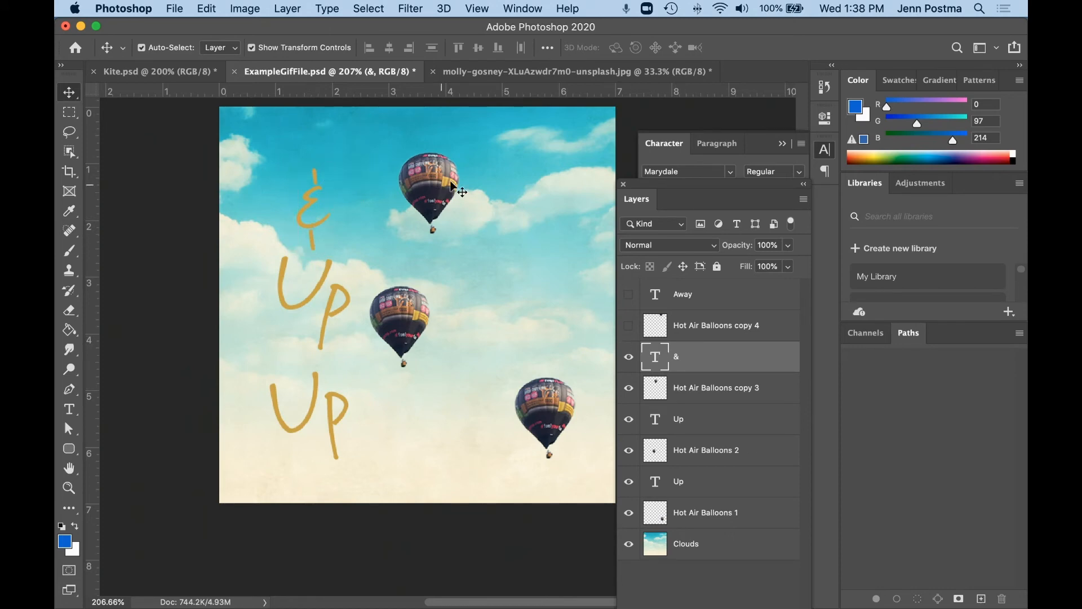
left_click_drag(434, 189, 449, 184)
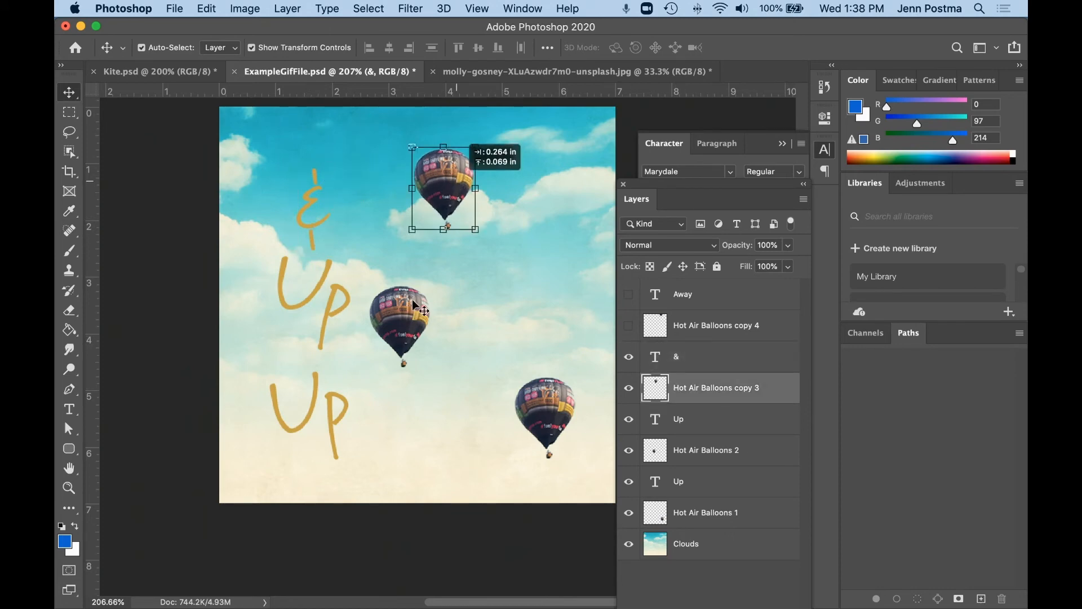
left_click_drag(419, 310, 417, 288)
Show Hot Air Balloons copy 4 and "Away", move "Away" up and right above the "&", and undo a further move toward the top balloon.
left_click(629, 325)
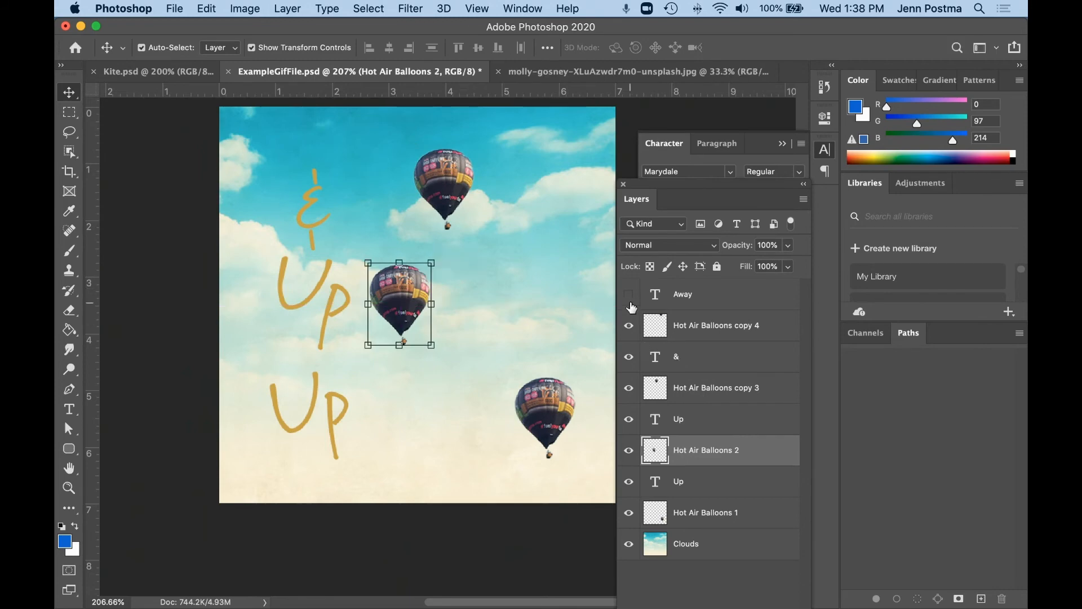
left_click(629, 295)
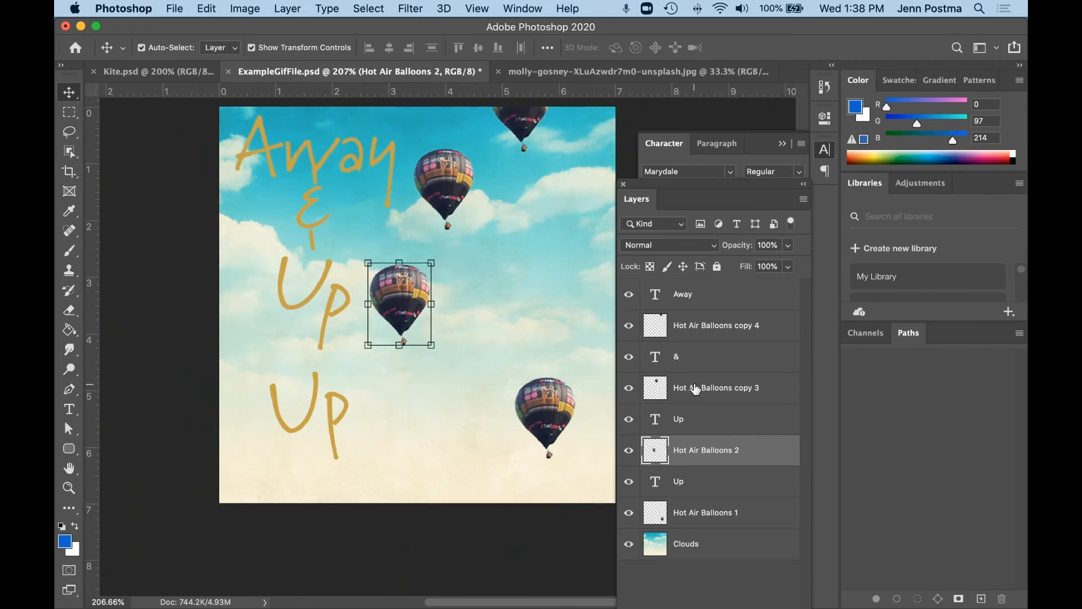
left_click_drag(370, 153, 395, 139)
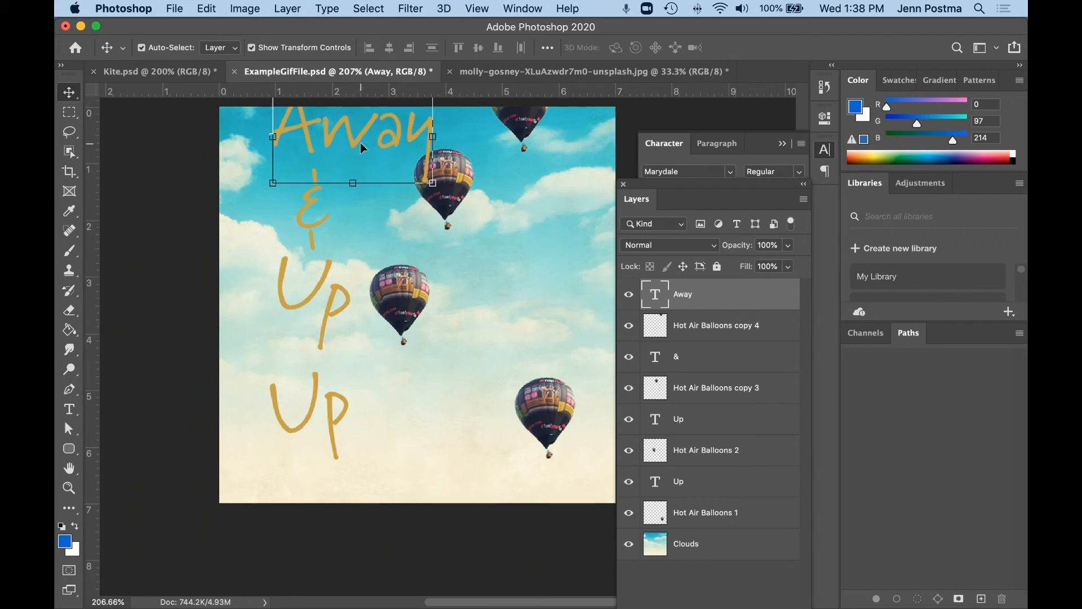
left_click_drag(311, 116, 490, 132)
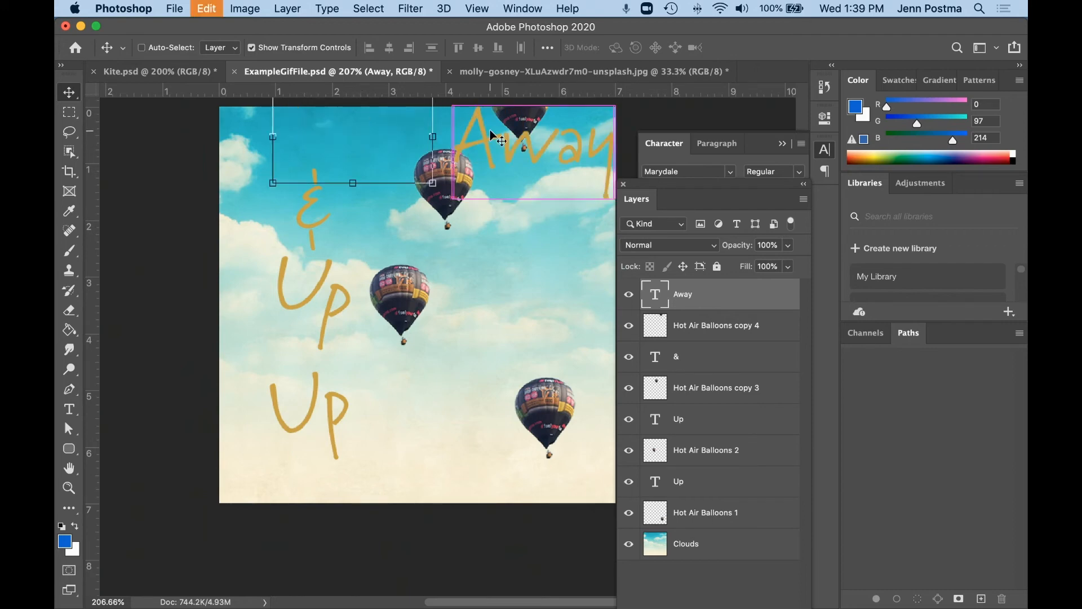
key("super+z")
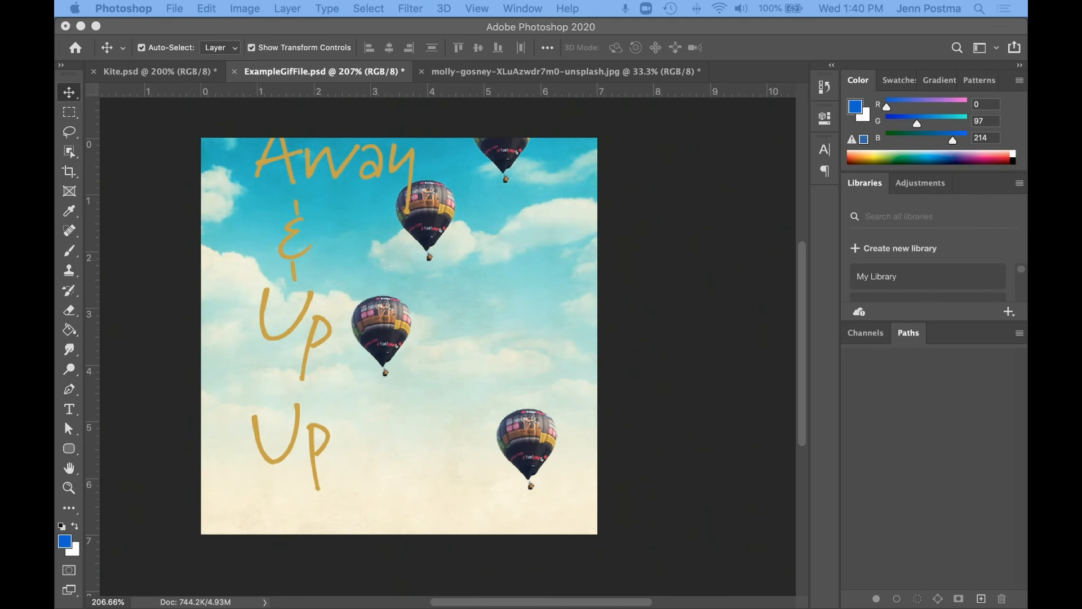
Open the Timeline and create a frame animation from the layered balloon document.
left_click(734, 31)
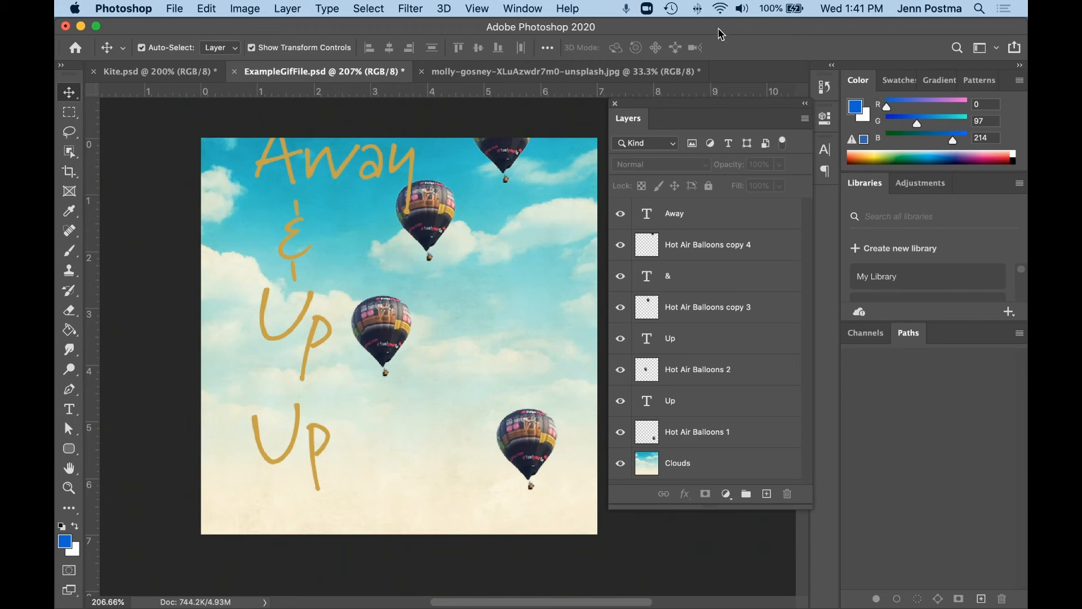
left_click(535, 10)
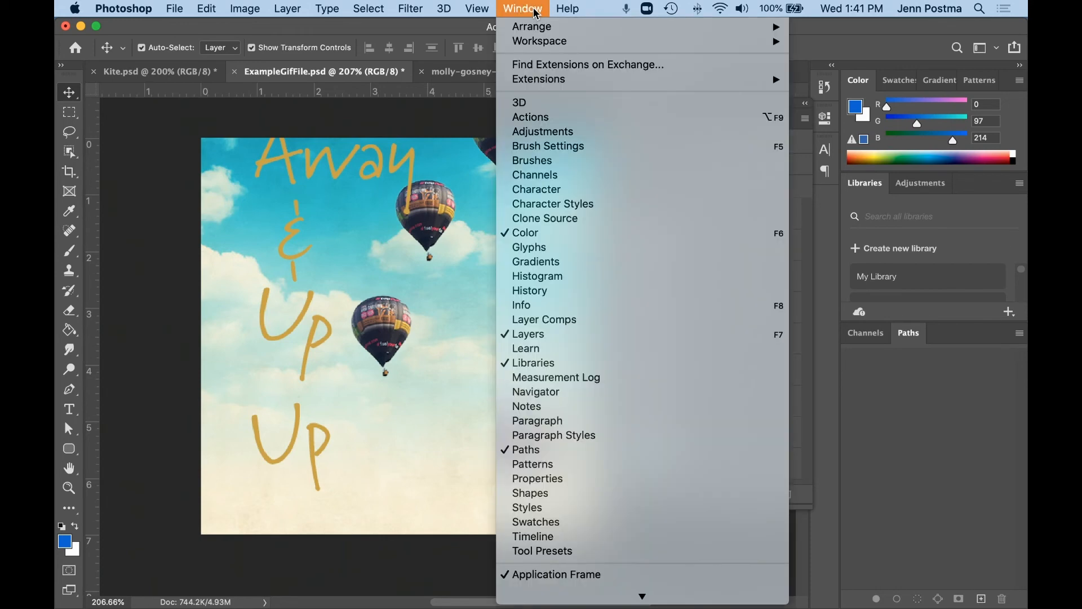
left_click(603, 539)
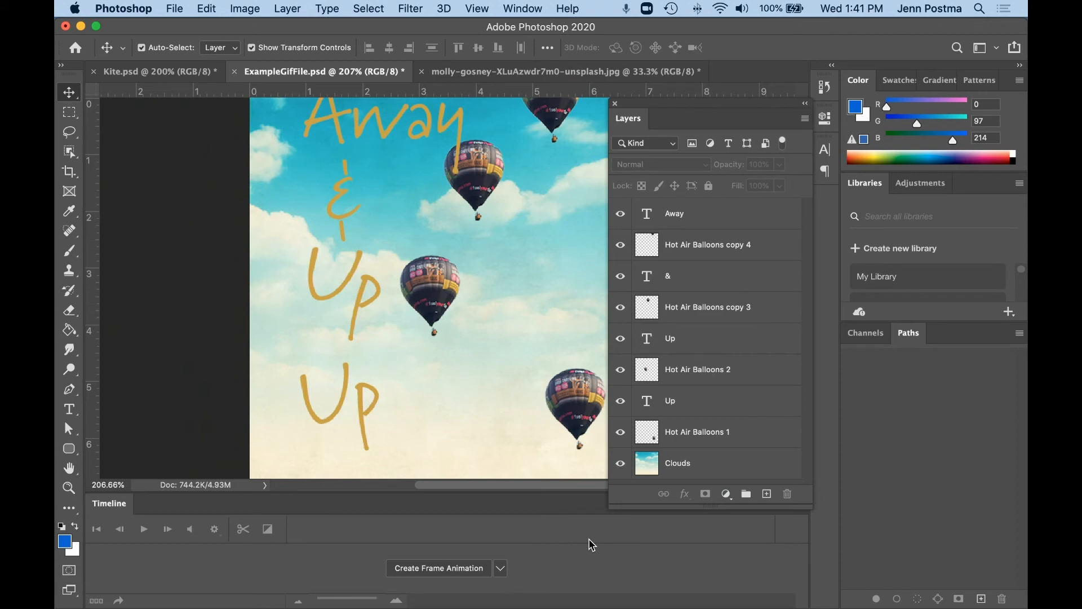
left_click(430, 568)
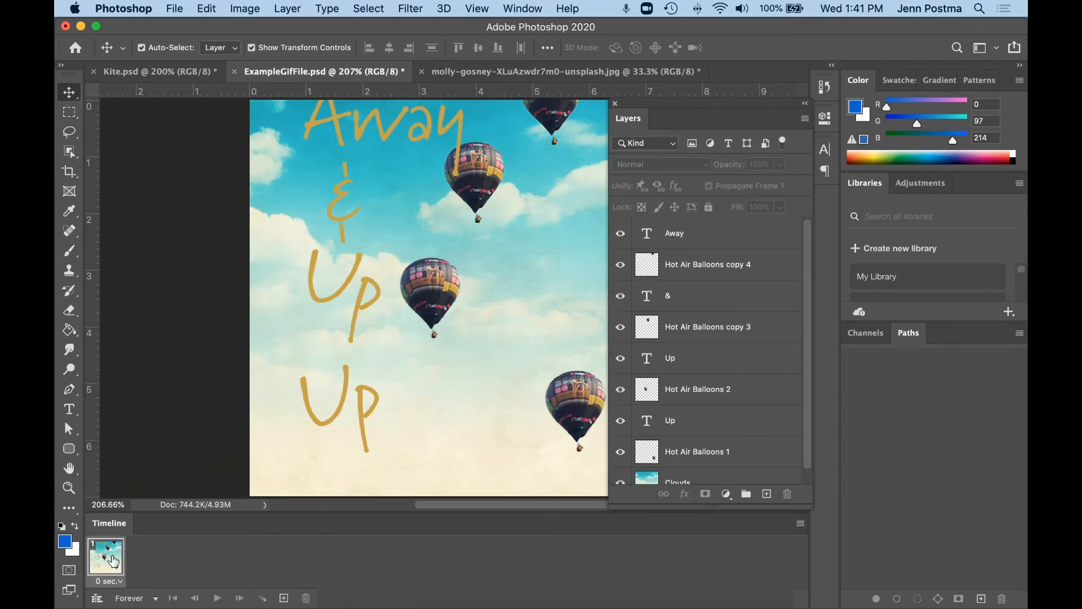
Make animation frames from all the document's layers.
left_click(800, 524)
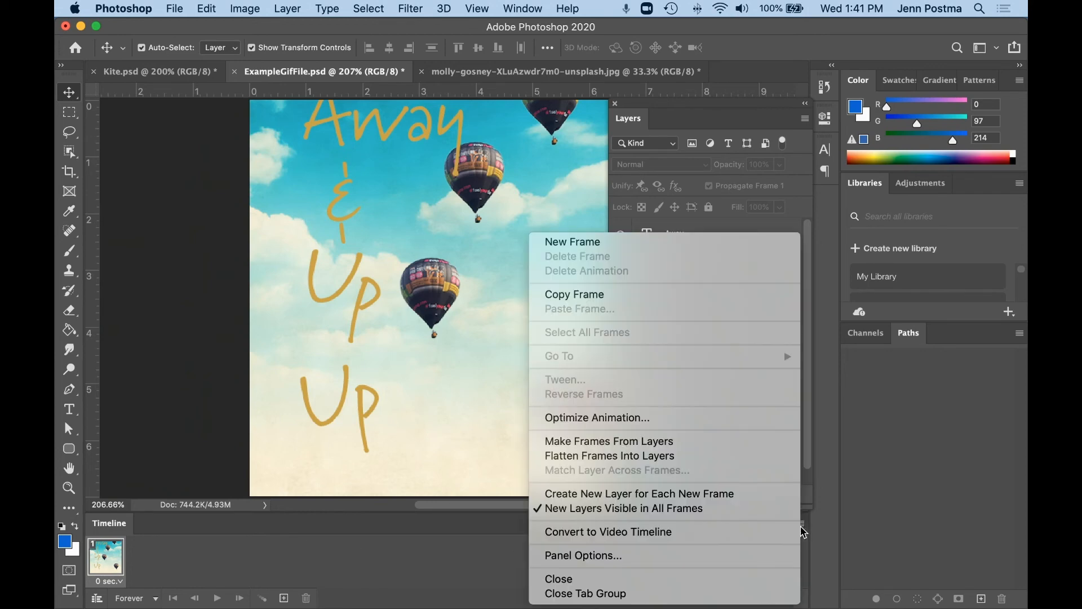
left_click(716, 449)
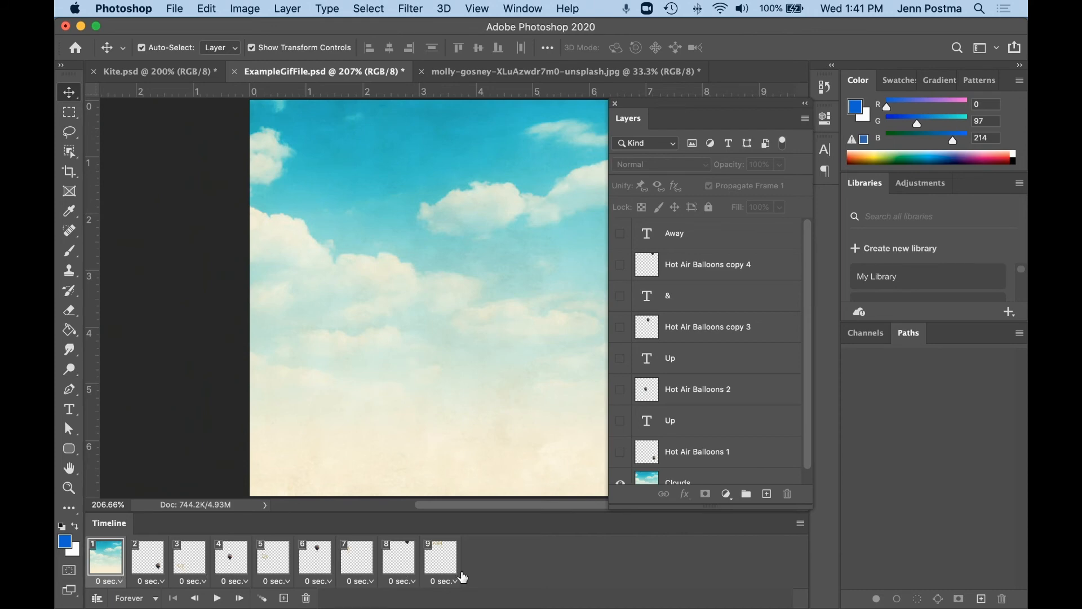
Examine the generated frames one by one through frame 9, and play the animation briefly to check its sequence.
left_click(155, 560)
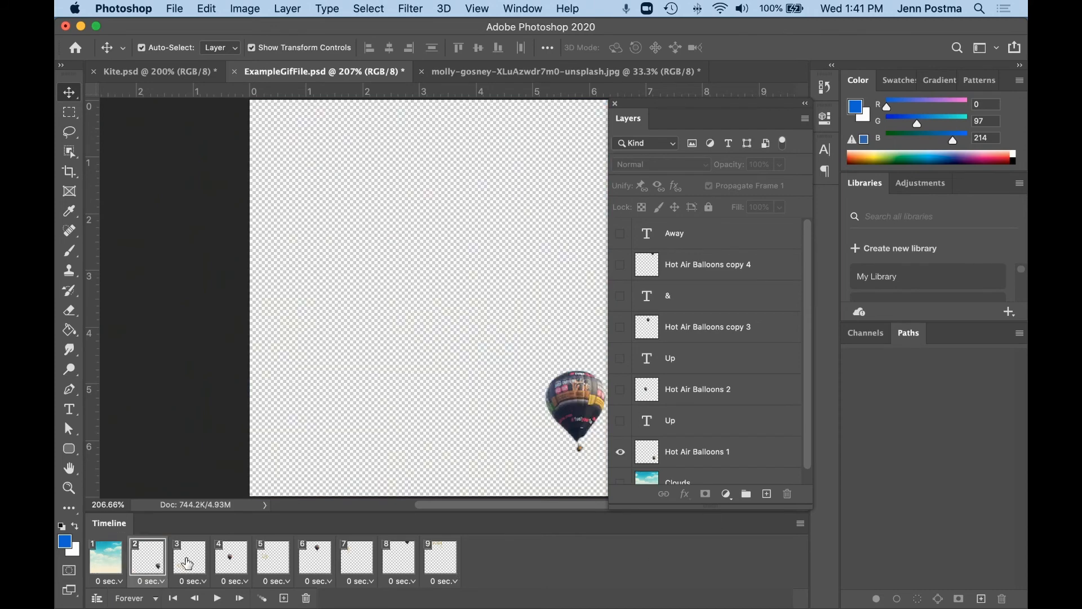
left_click(190, 561)
left_click(231, 561)
left_click(277, 561)
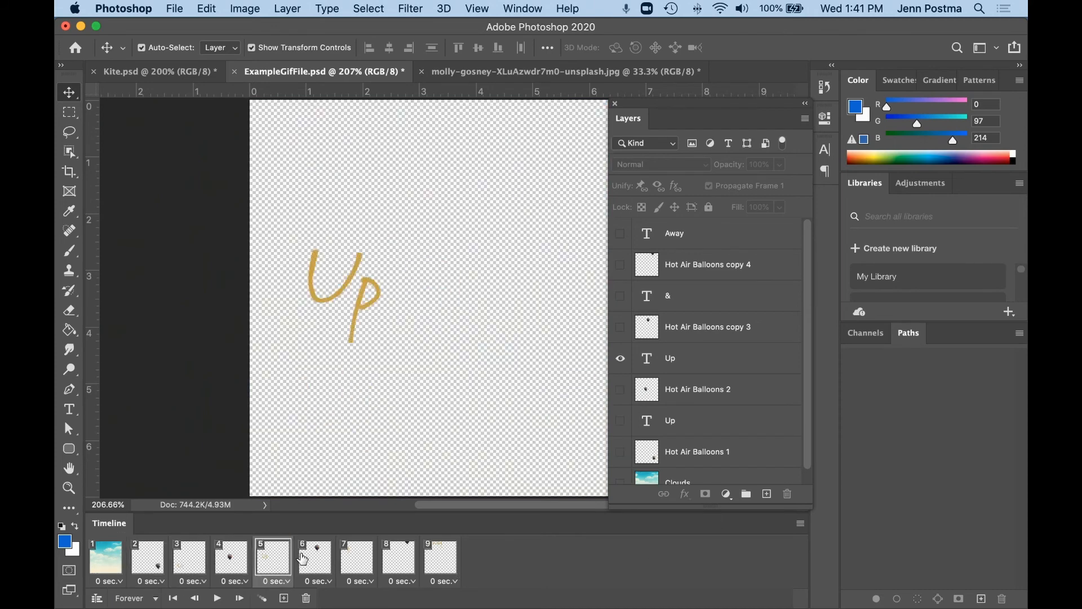
left_click(315, 561)
left_click(398, 561)
left_click(458, 565)
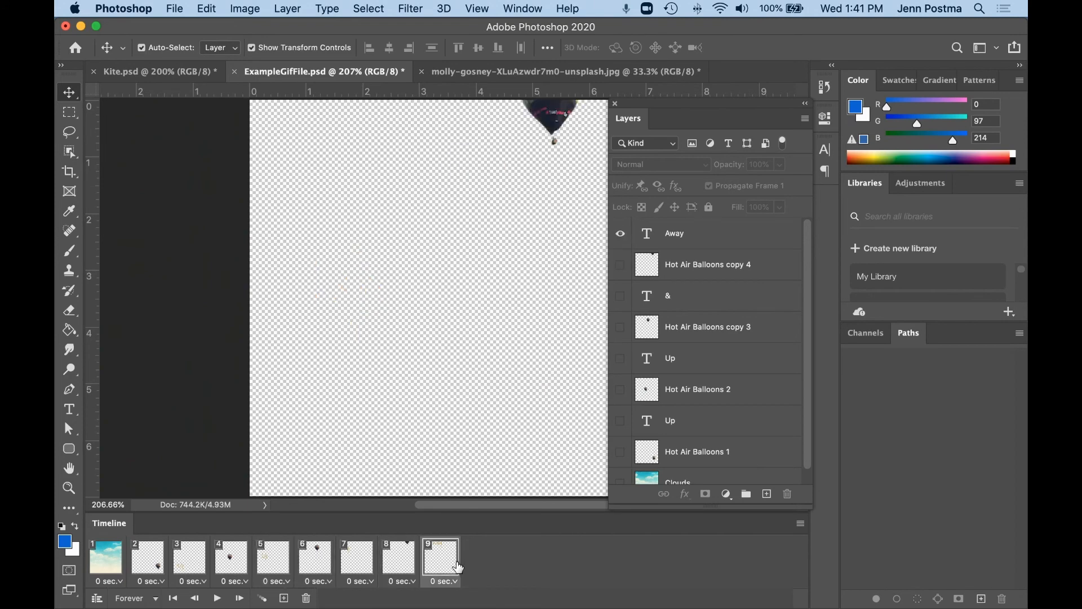
left_click(218, 600)
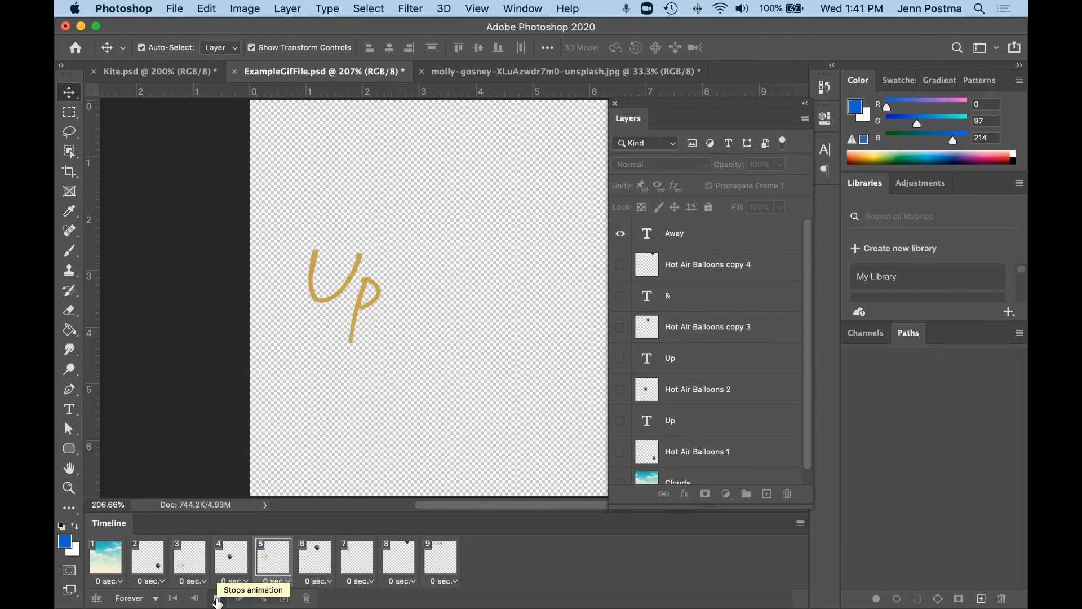
left_click(218, 599)
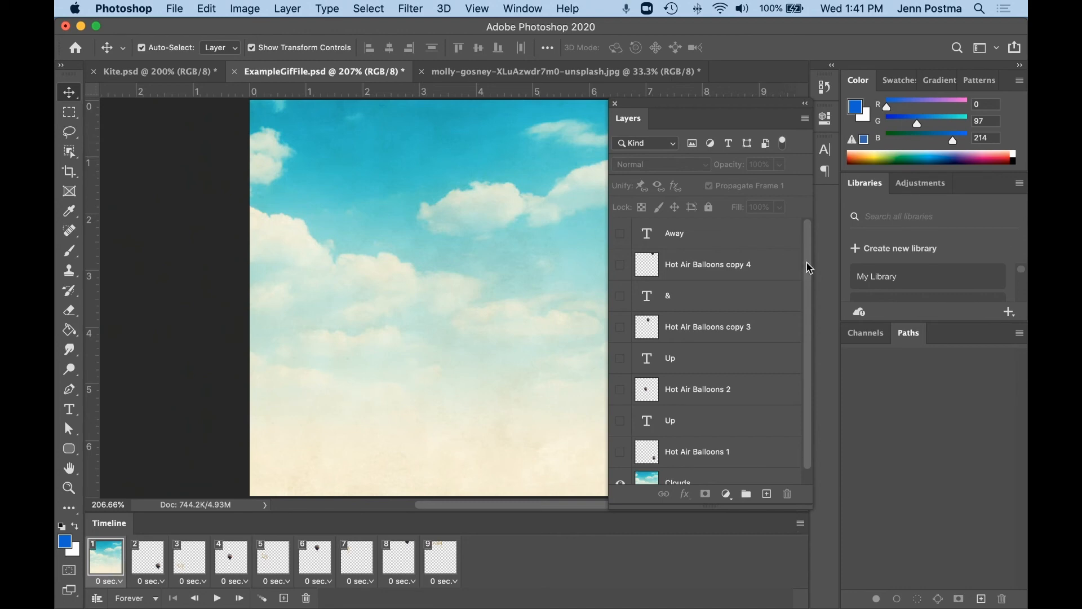
In frame 2, show the Clouds background and the lower "Up" text alongside Hot Air Balloons 1.
left_click_drag(807, 267, 808, 314)
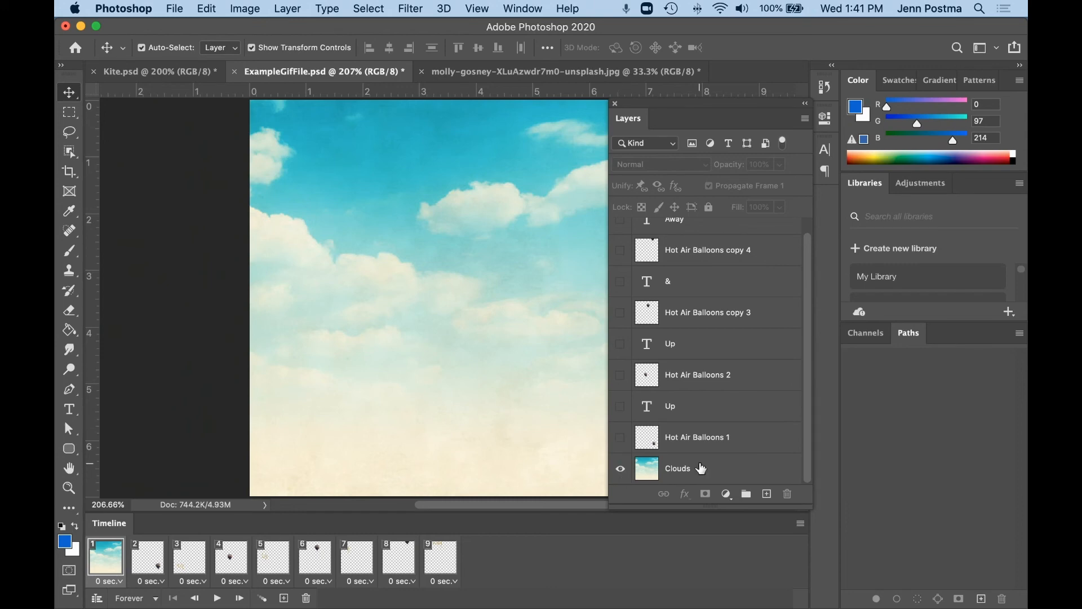
left_click(153, 559)
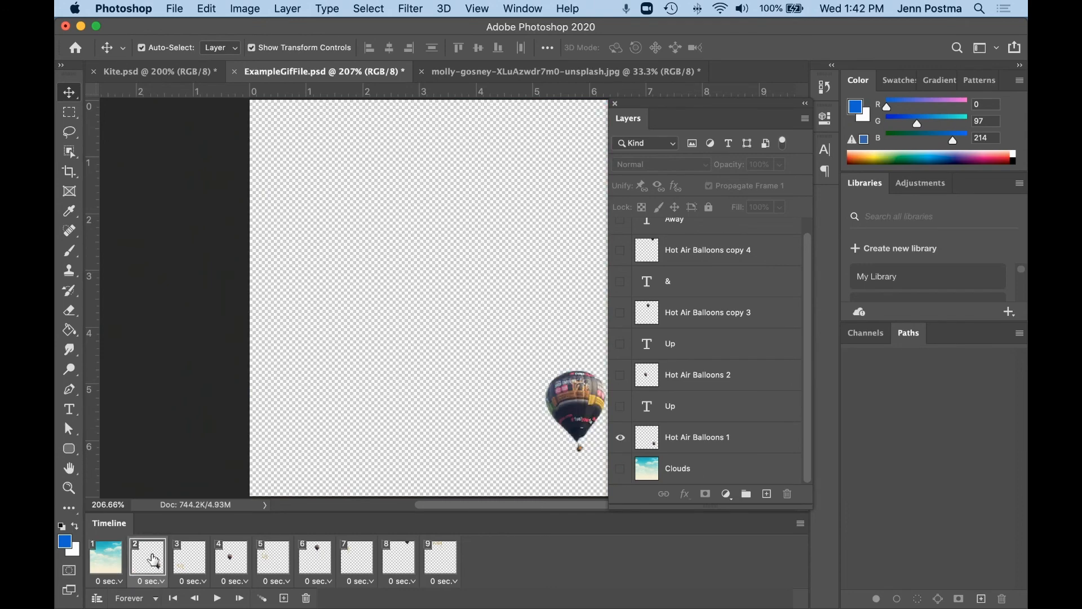
left_click(621, 469)
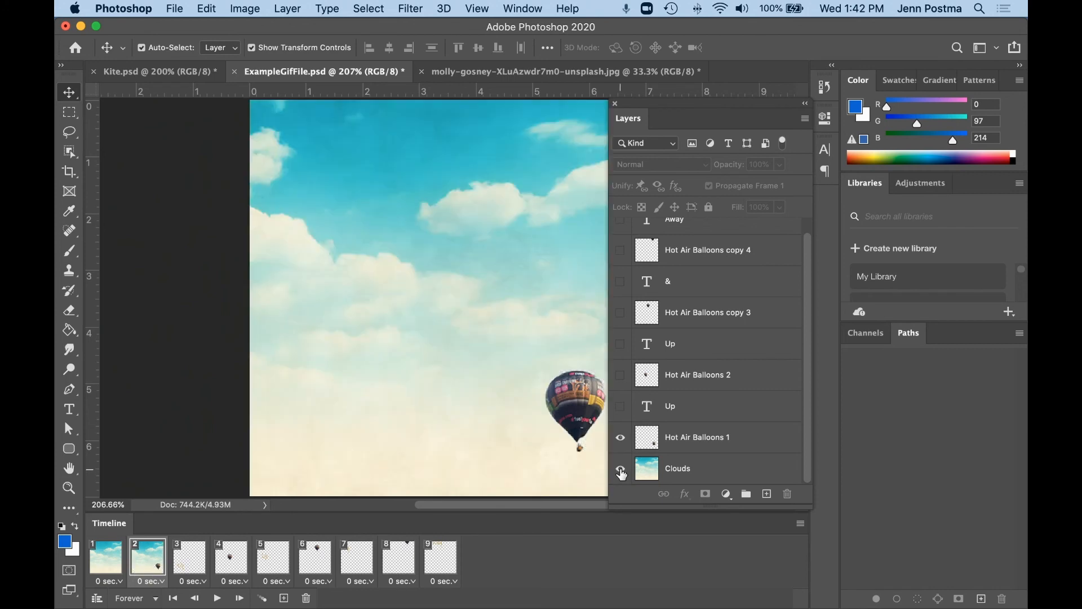
left_click(621, 407)
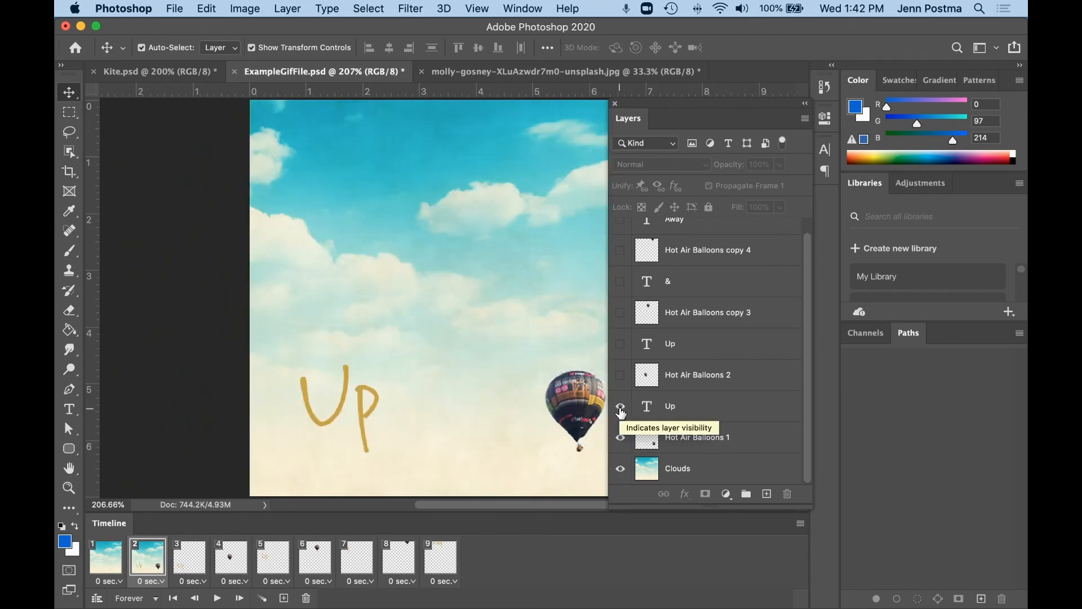
In frame 3, hide the lower "Up" and show Clouds, Hot Air Balloons 2 and the upper "Up".
left_click(191, 558)
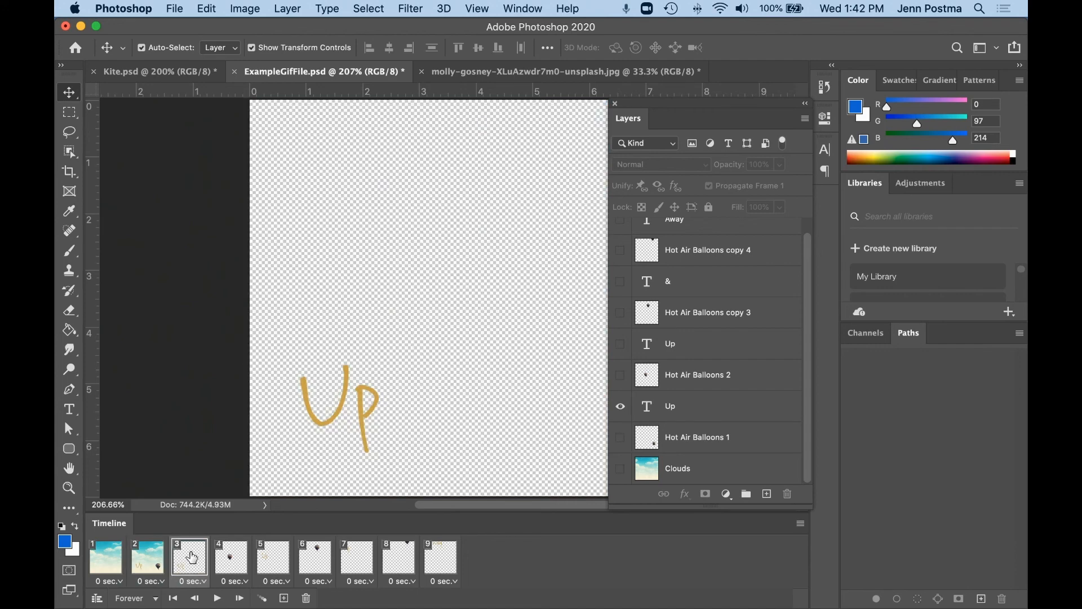
left_click(619, 472, "alt")
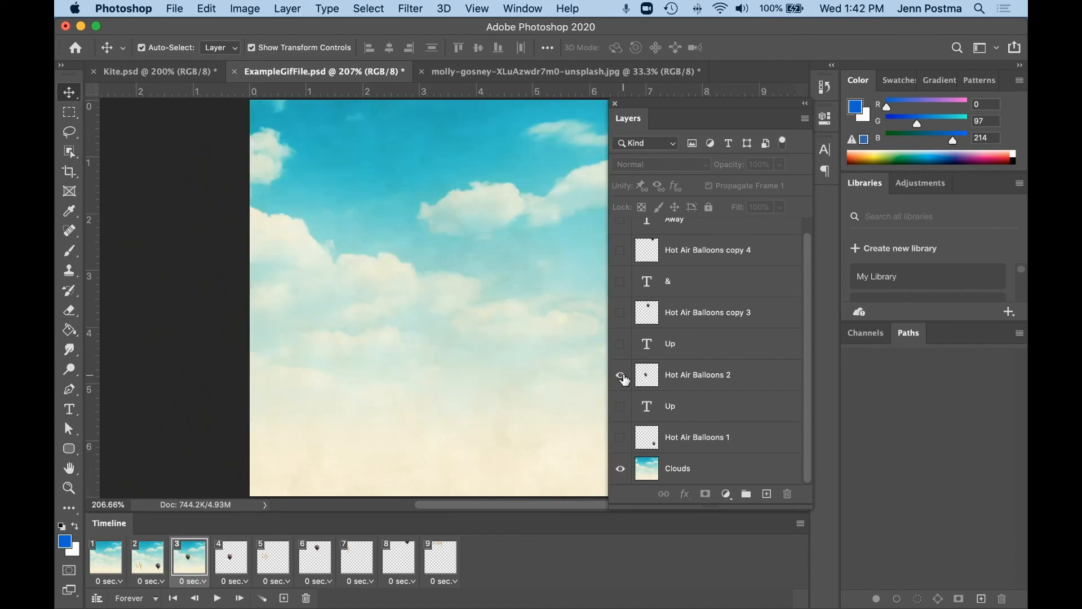
left_click(621, 376)
left_click(621, 345)
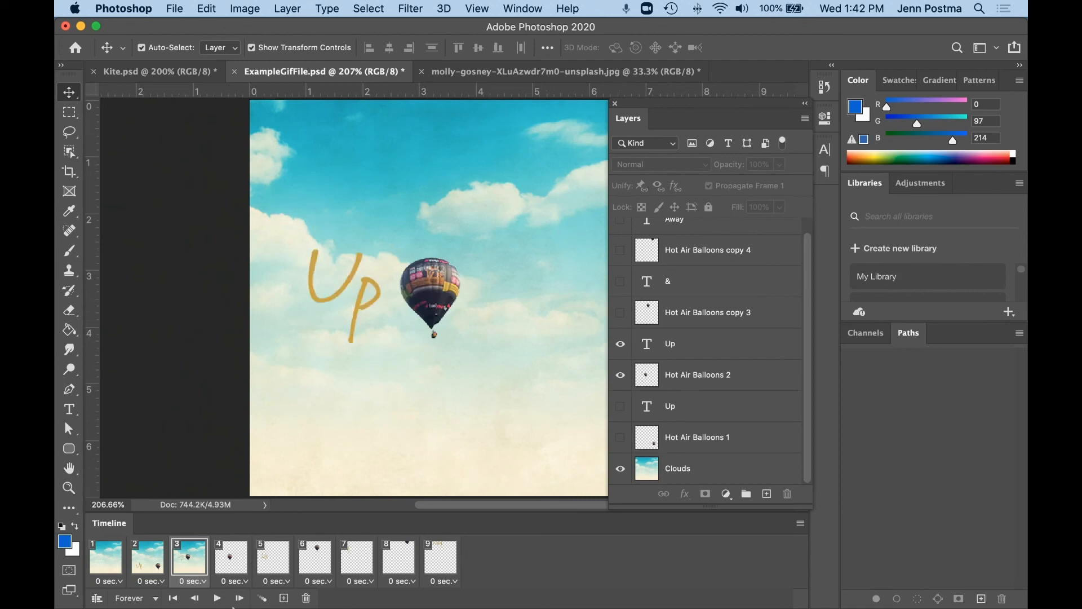
In frame 4, hide Hot Air Balloons 2 and show Clouds, Hot Air Balloons copy 3 and the "&" text.
left_click(238, 569)
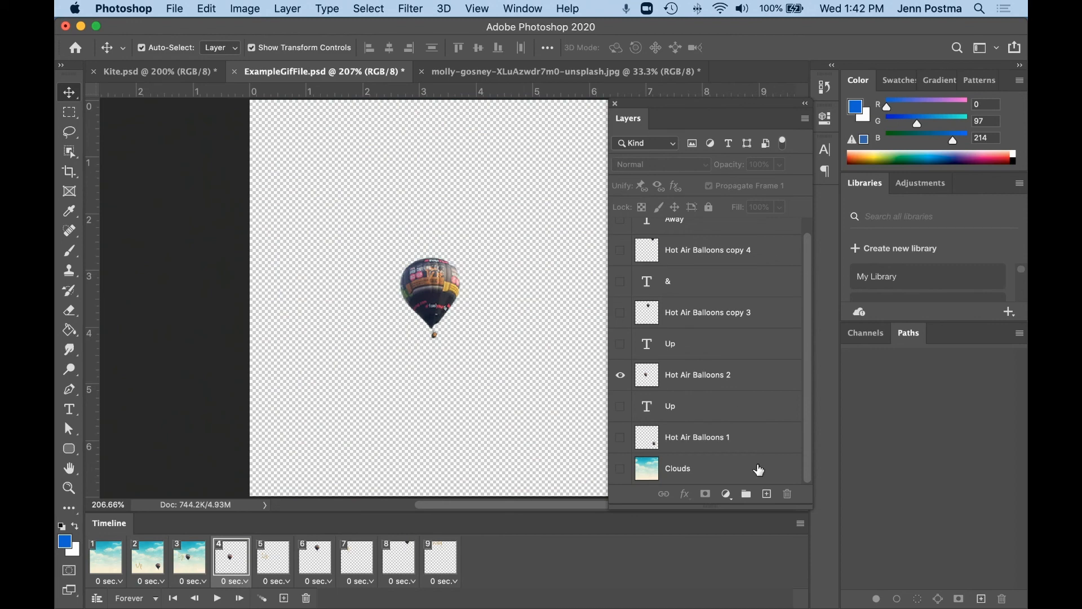
left_click(621, 374)
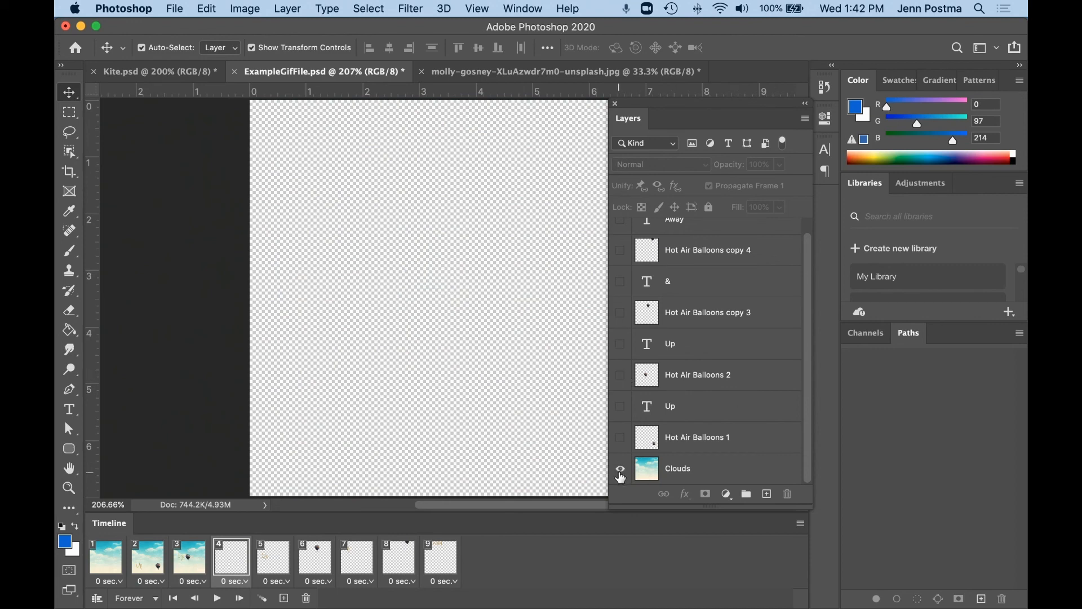
left_click(620, 469)
left_click(621, 312)
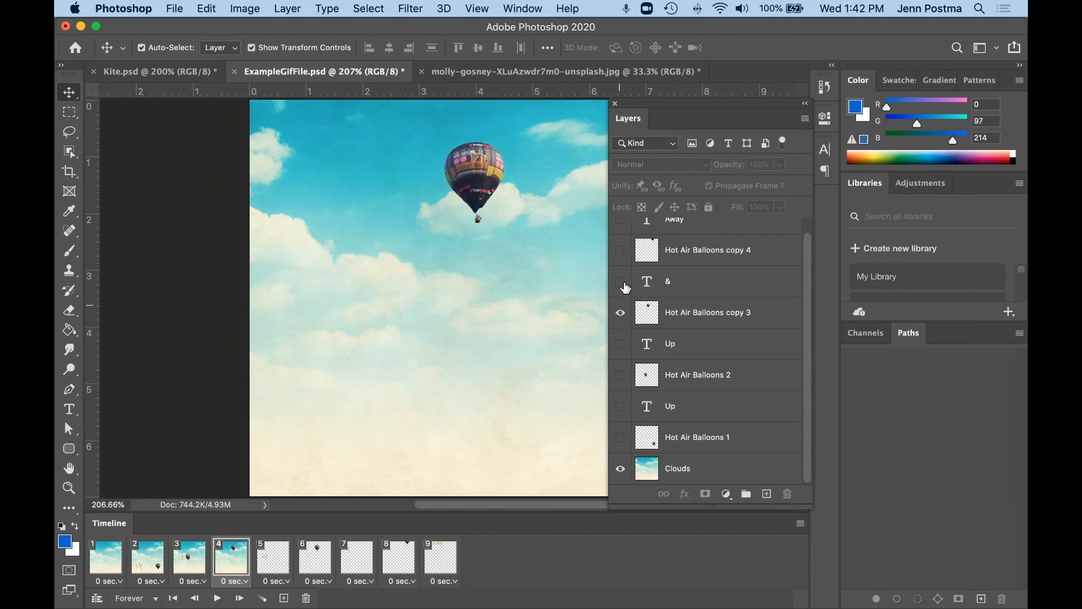
left_click(621, 281)
In frame 5, hide the upper "Up" and show Clouds, Hot Air Balloons copy 4 and the "Away" text.
left_click(278, 560)
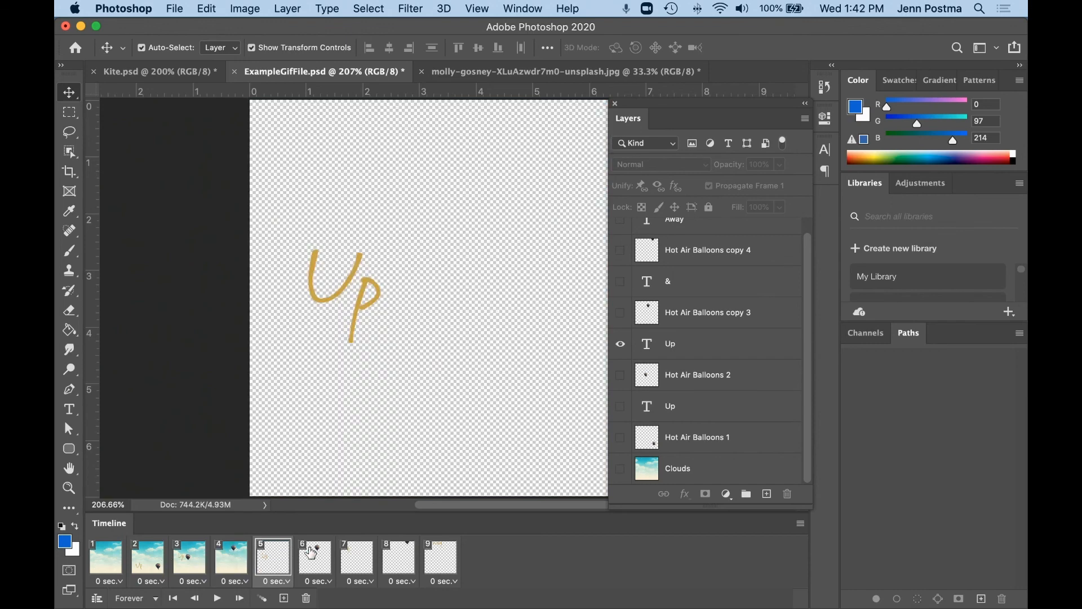
left_click(621, 340)
left_click(621, 469)
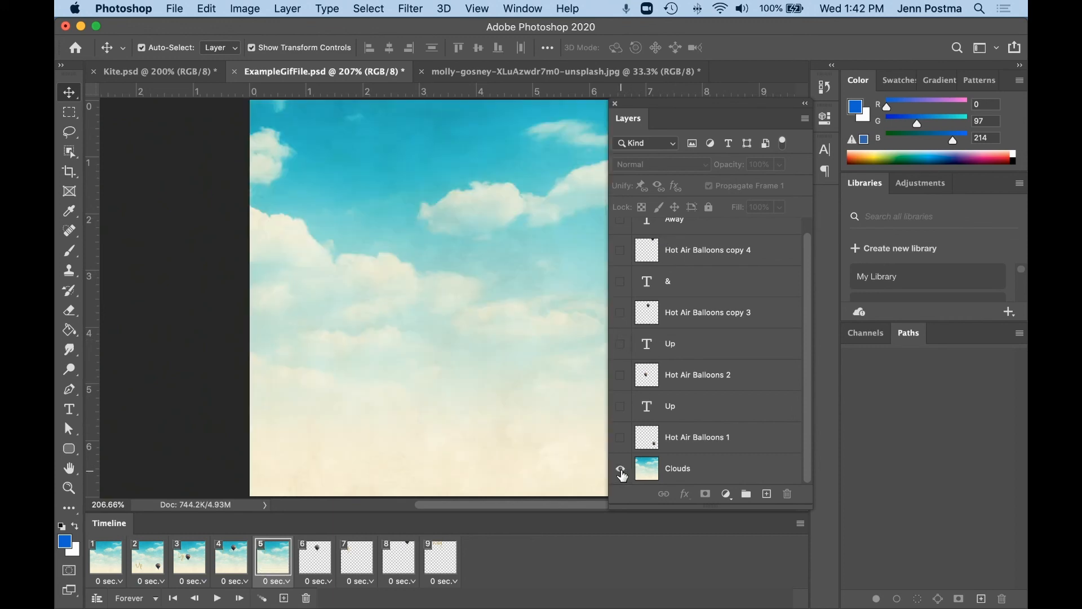
left_click(620, 250)
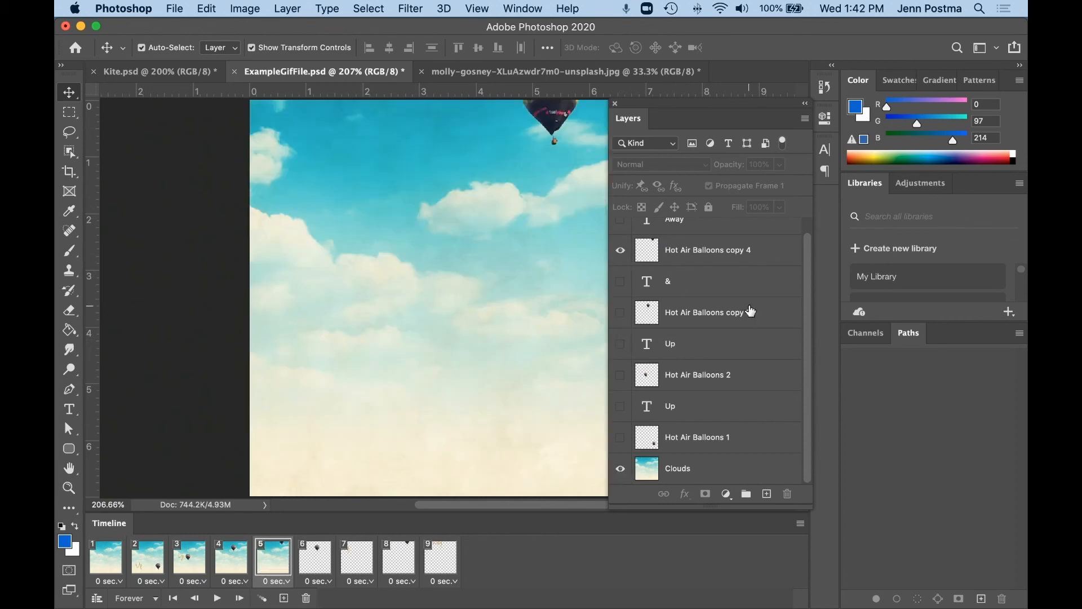
scroll(751, 311, "up", 1)
scroll(752, 310, "up", 1)
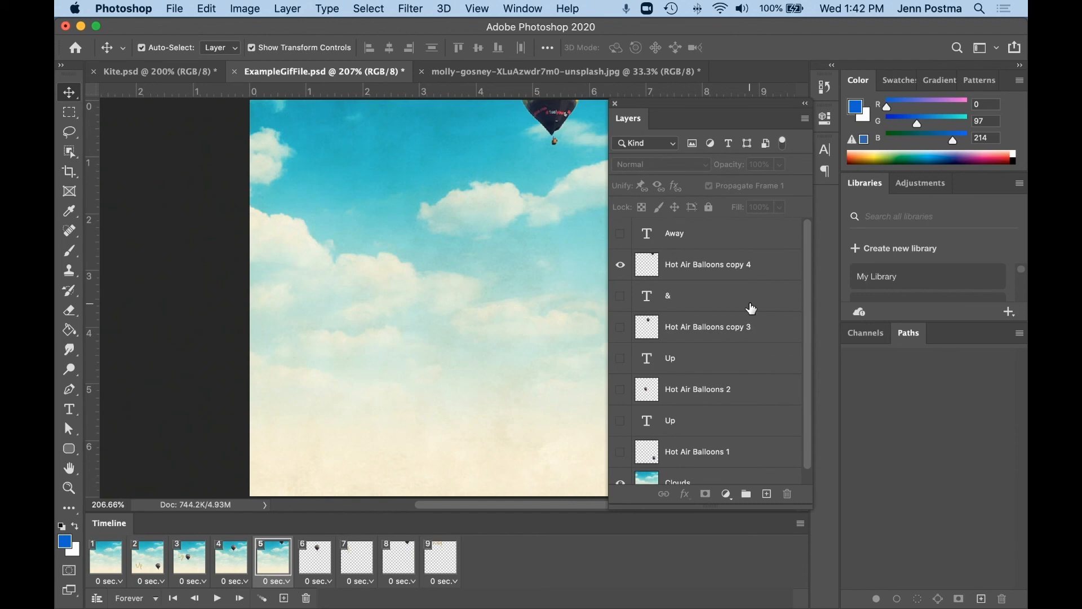
left_click(621, 234)
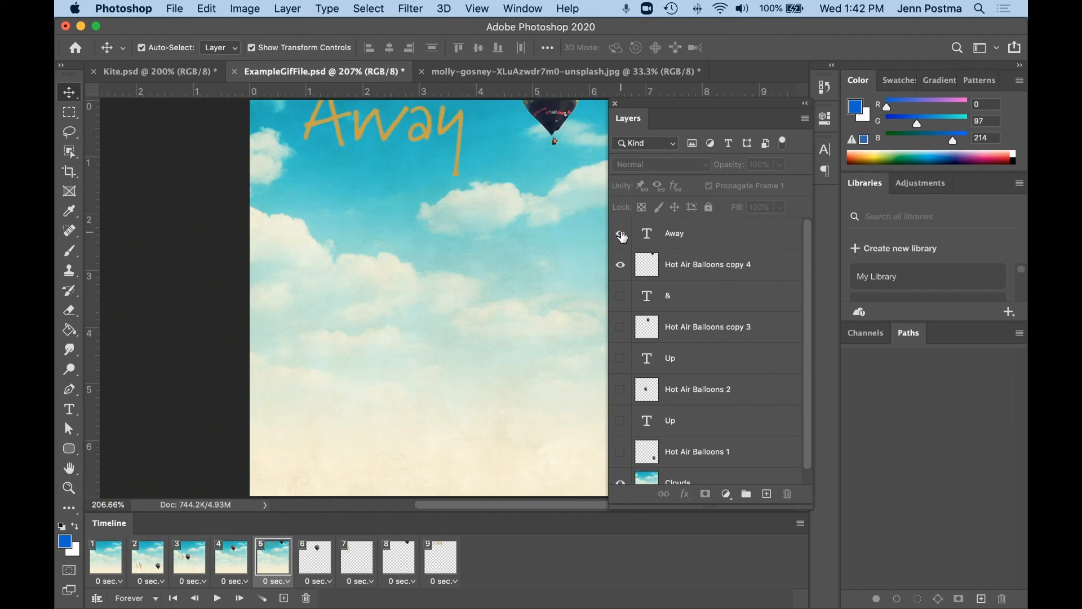
Check the leftover frames 6 to 9 and delete frame 9, turning off further deletion confirmations.
left_click(317, 563)
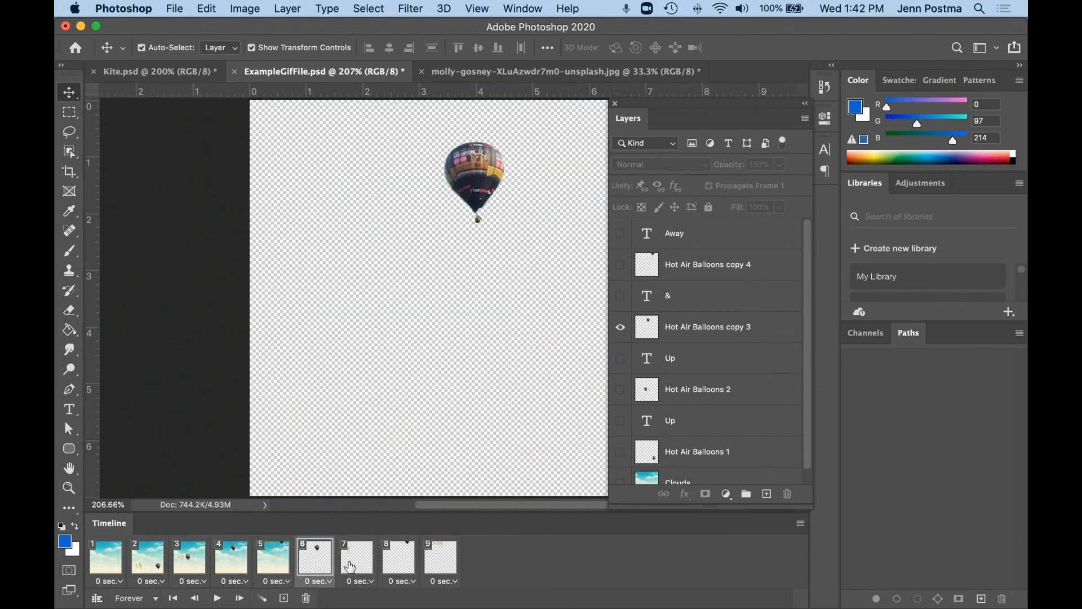
left_click(350, 566)
left_click(404, 571)
left_click(443, 569)
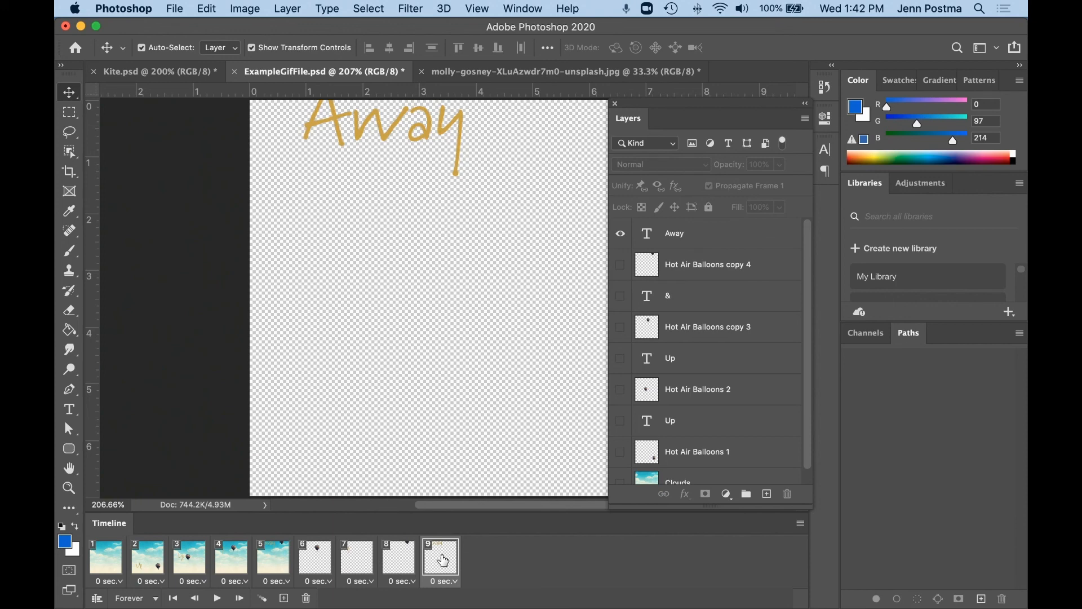
left_click(306, 598)
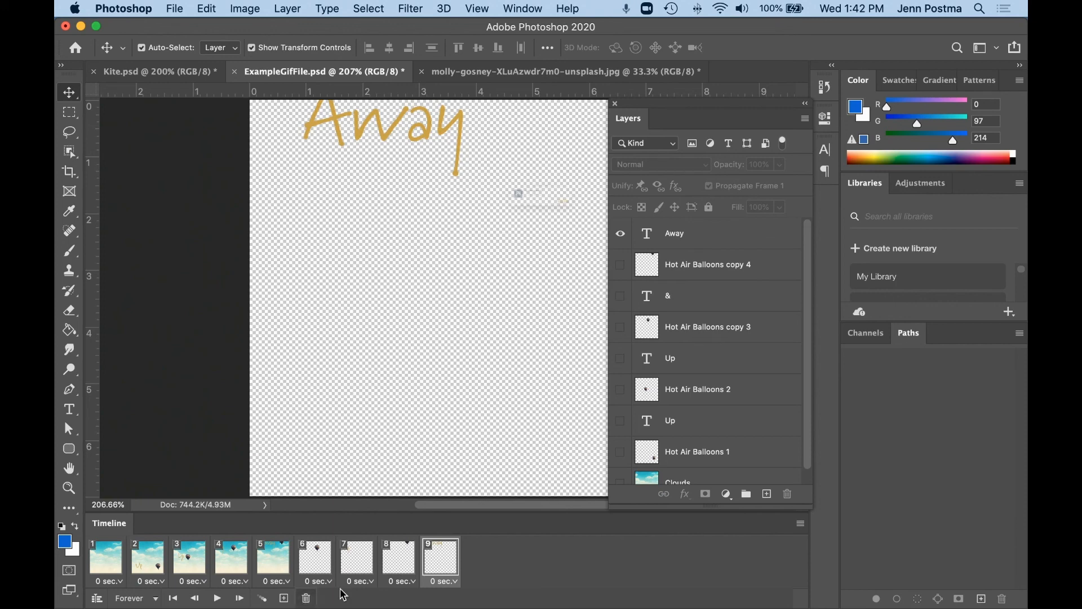
left_click(468, 195)
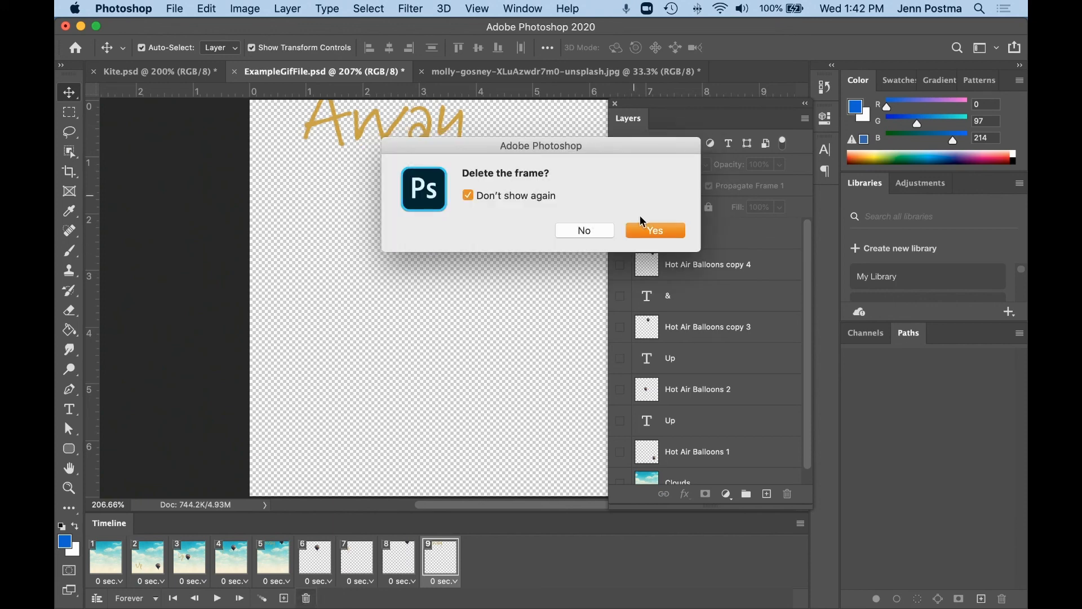
left_click(654, 230)
Delete the remaining surplus frames 6, 7 and 8 so the animation ends with the "Away" frame.
left_click(361, 565)
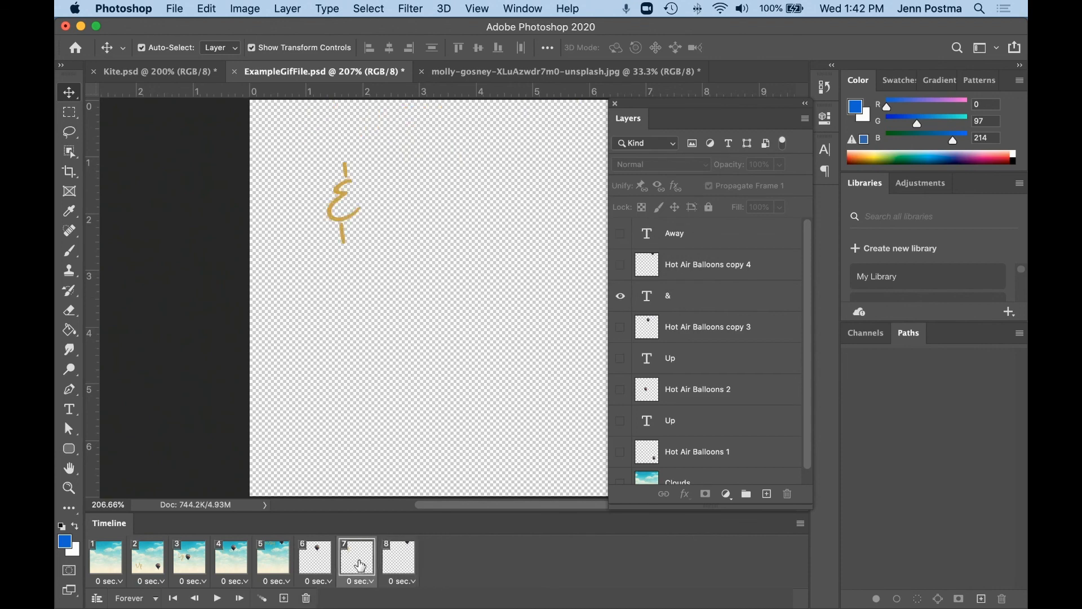
left_click(306, 598)
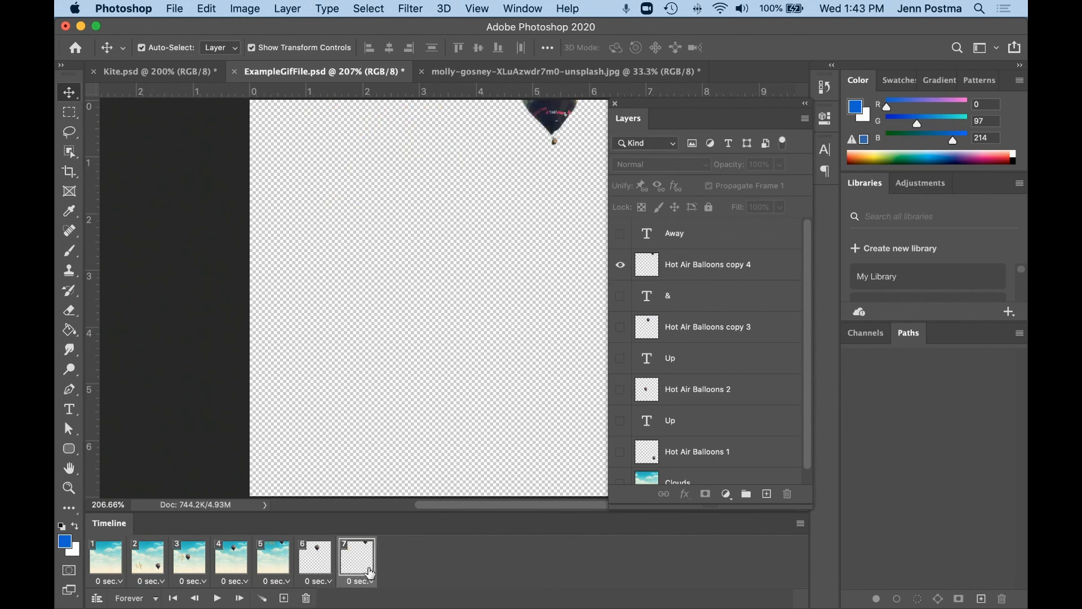
left_click(306, 598)
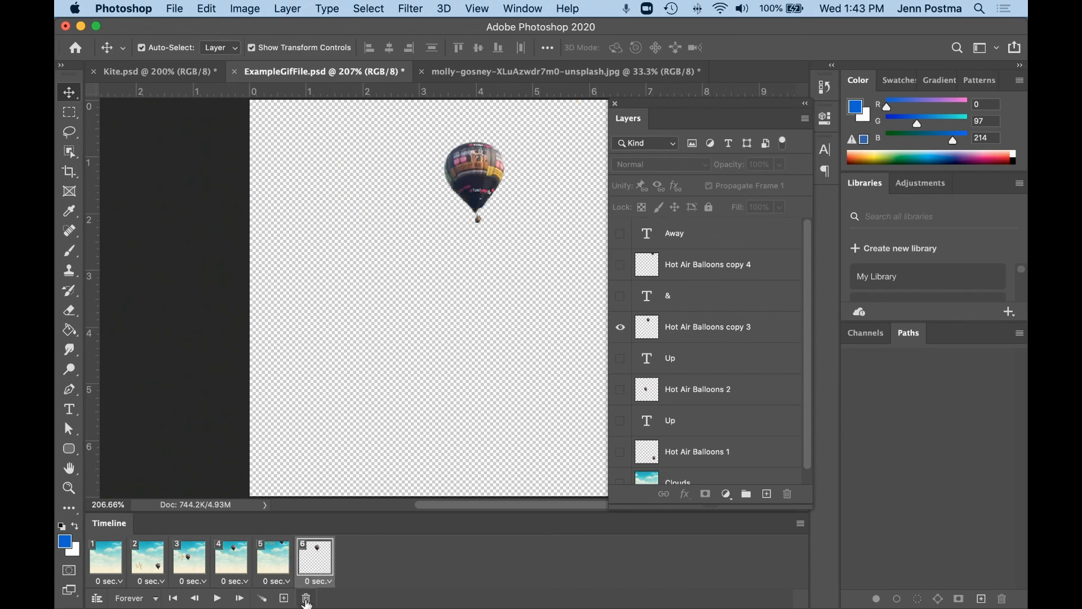
left_click(306, 598)
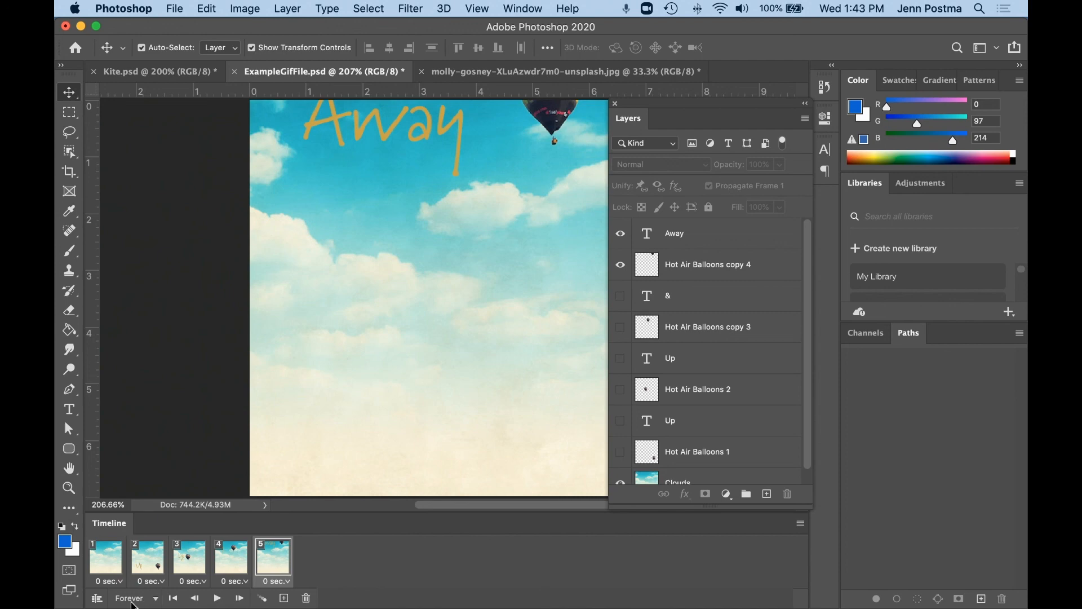
Play and stop the shortened animation, and look at the delay options for frame 1.
left_click(219, 600)
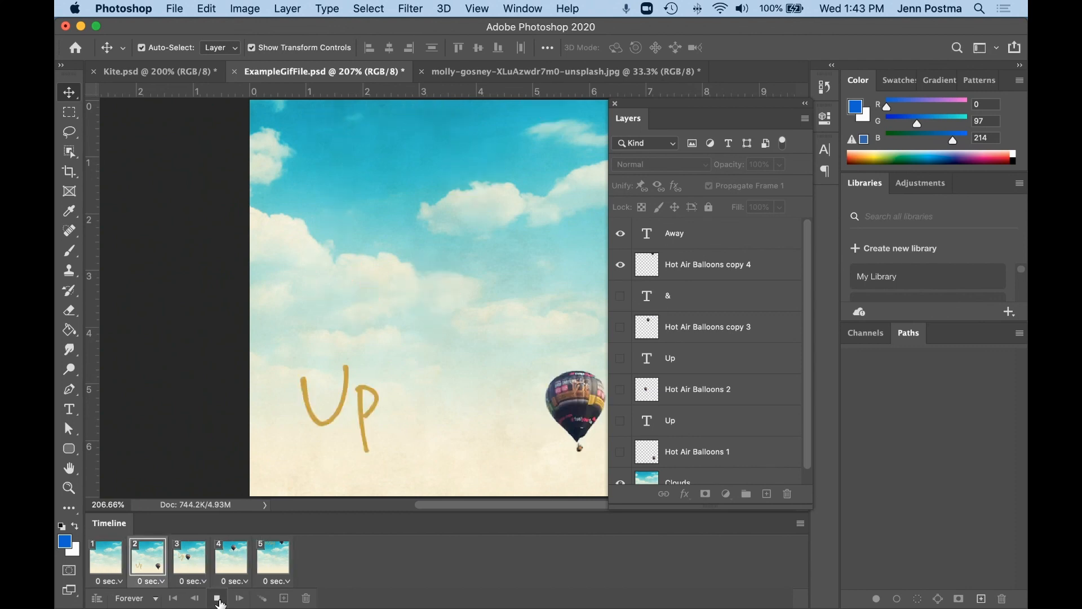
left_click(219, 601)
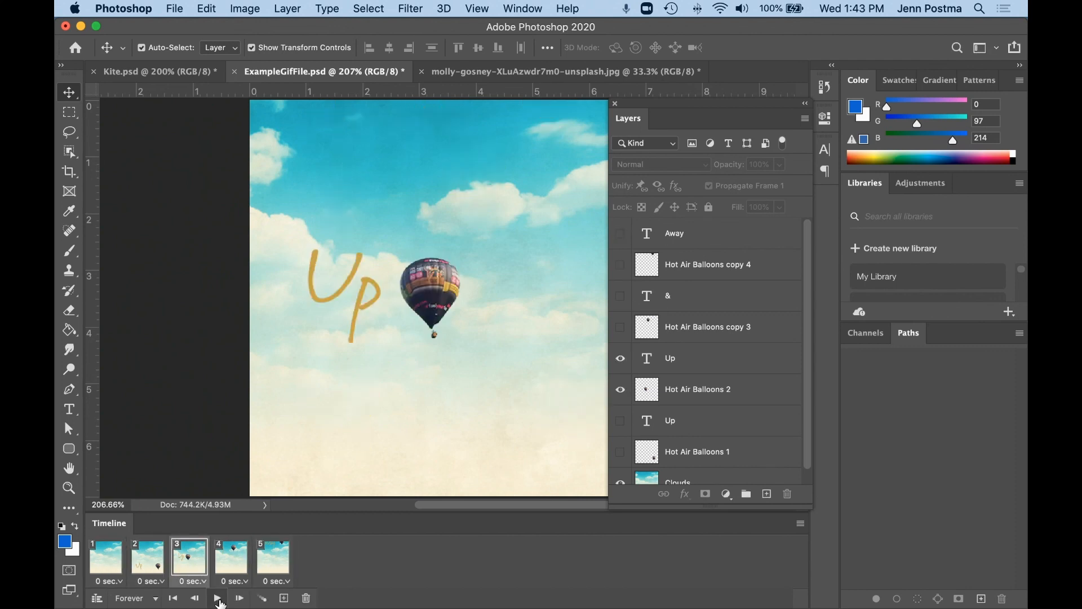
left_click(118, 554)
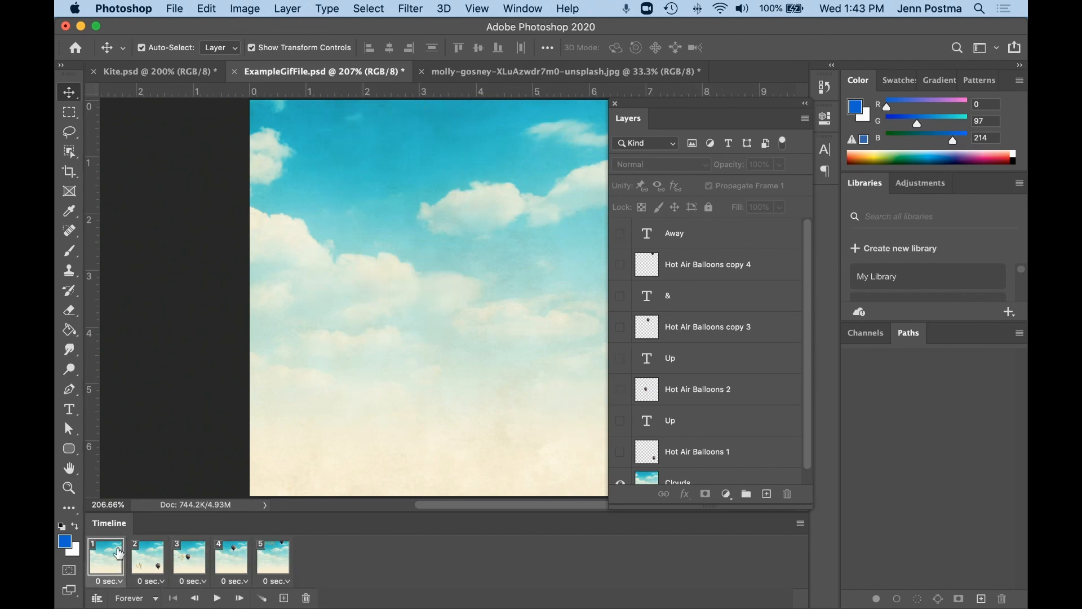
left_click(111, 581)
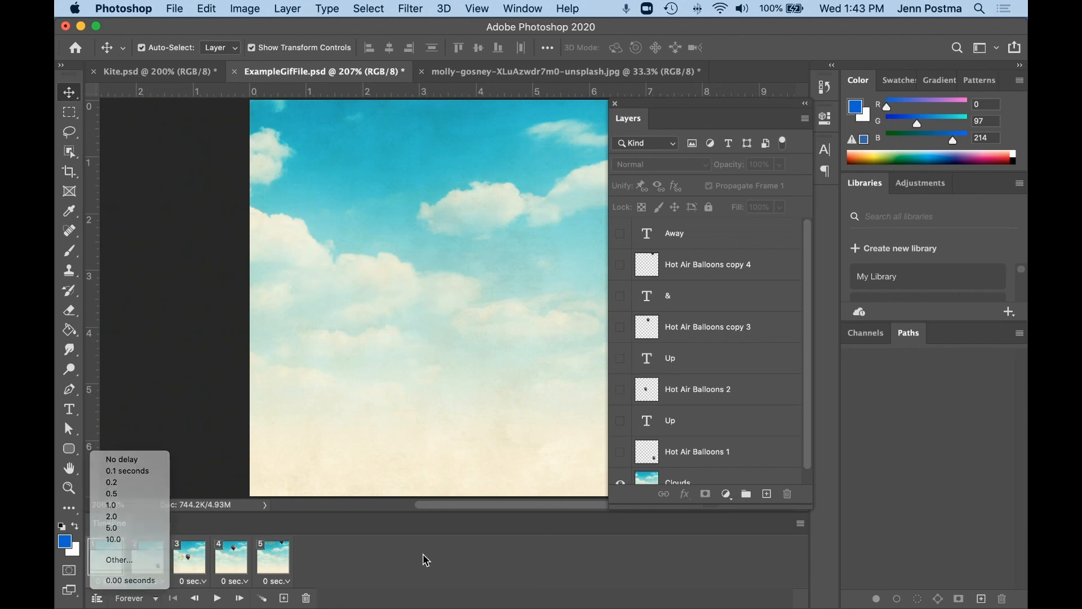
left_click(111, 584)
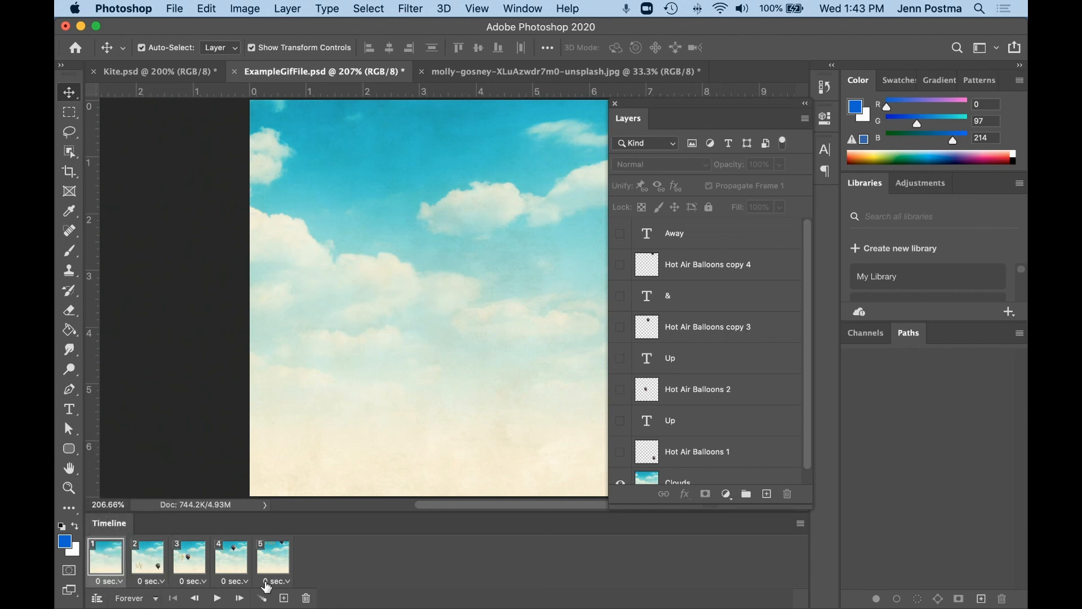
Set the delay of each of the five frames to 0.1 seconds, then play and stop the animation.
left_click(104, 584)
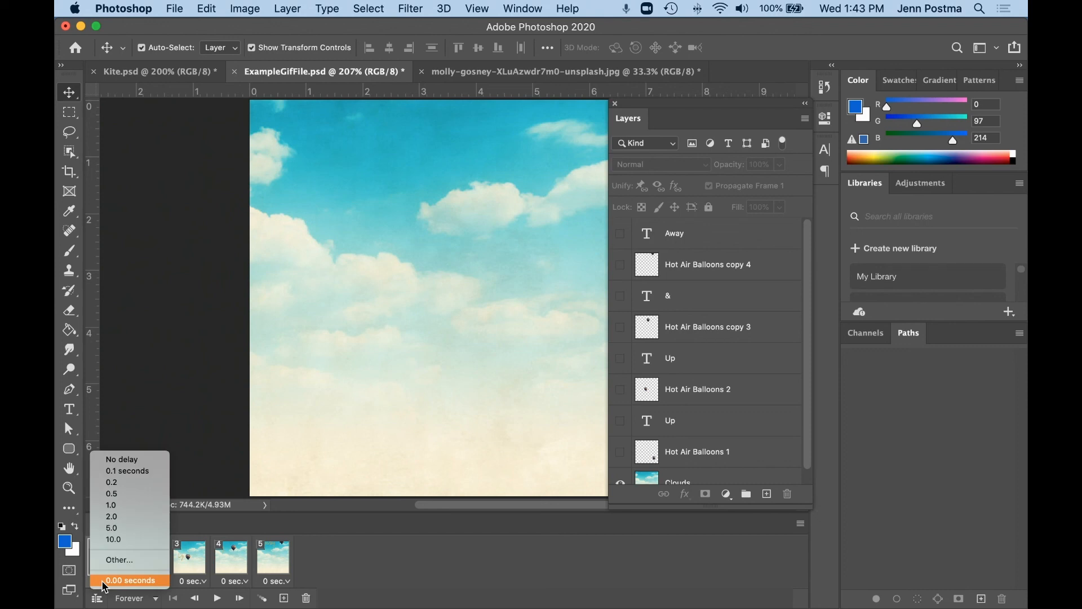
left_click(126, 471)
left_click(153, 585)
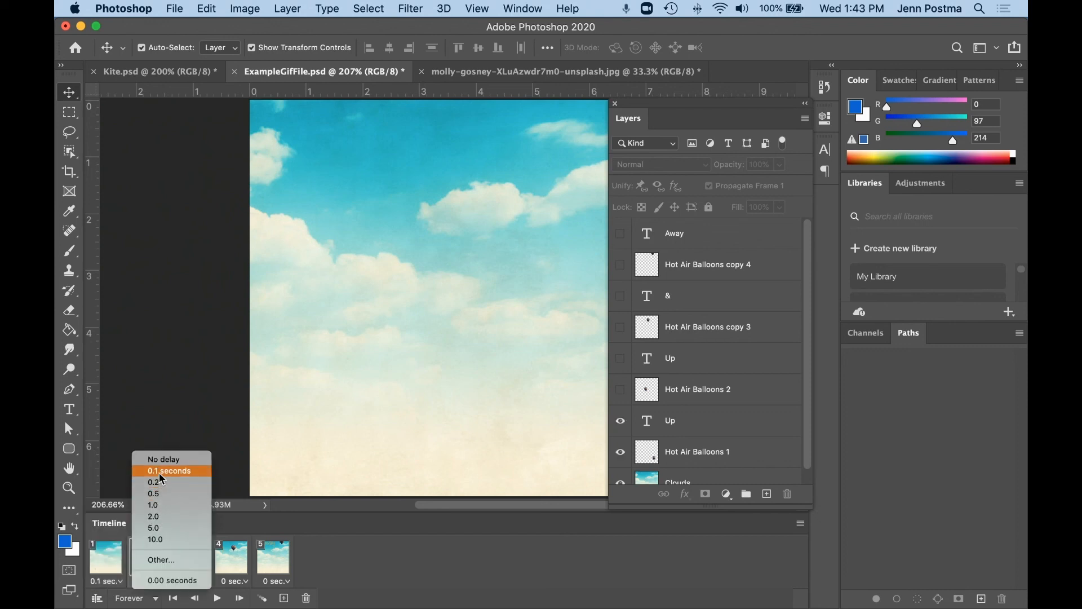
left_click(165, 472)
left_click(186, 585)
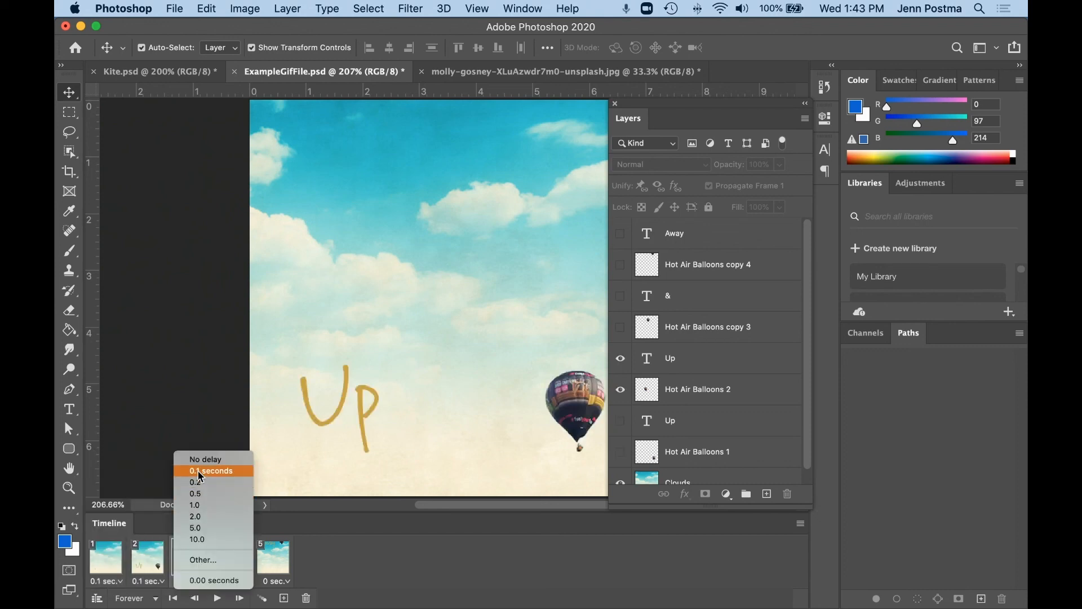
left_click(198, 472)
left_click(231, 585)
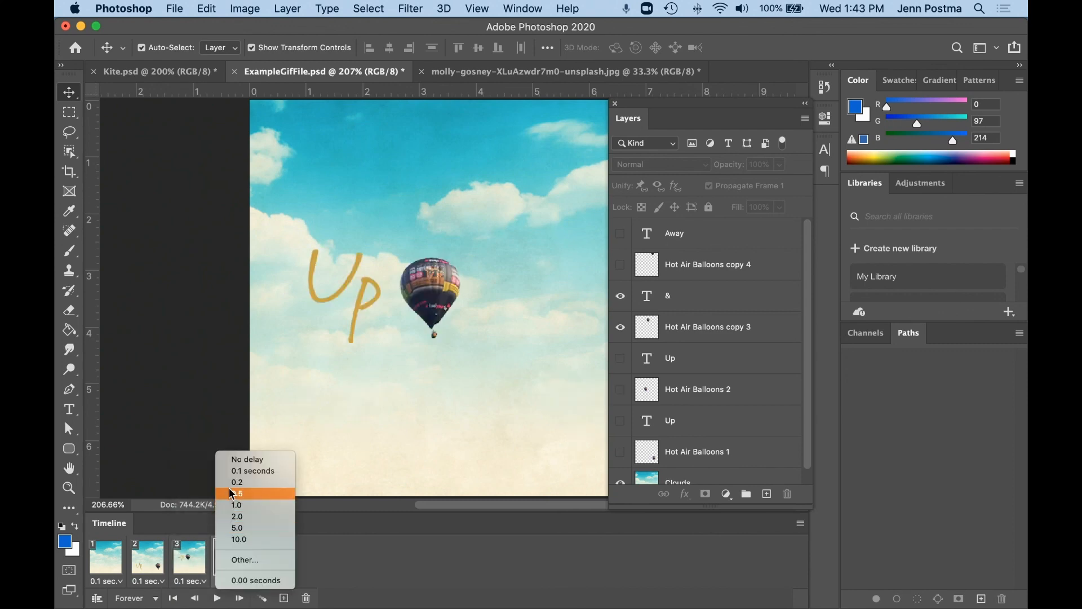
left_click(242, 471)
left_click(275, 581)
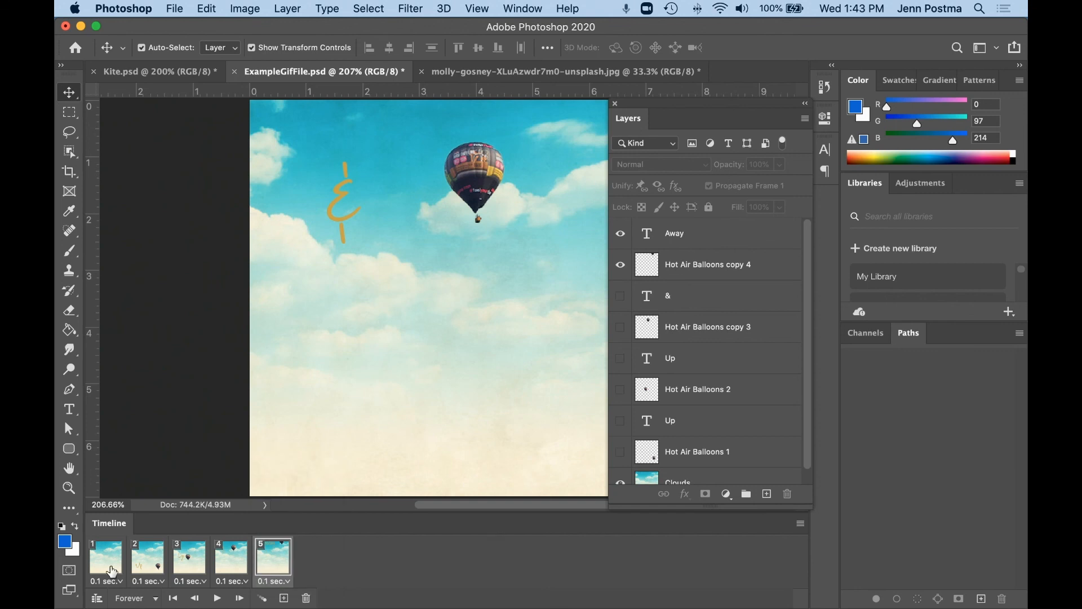
left_click(218, 598)
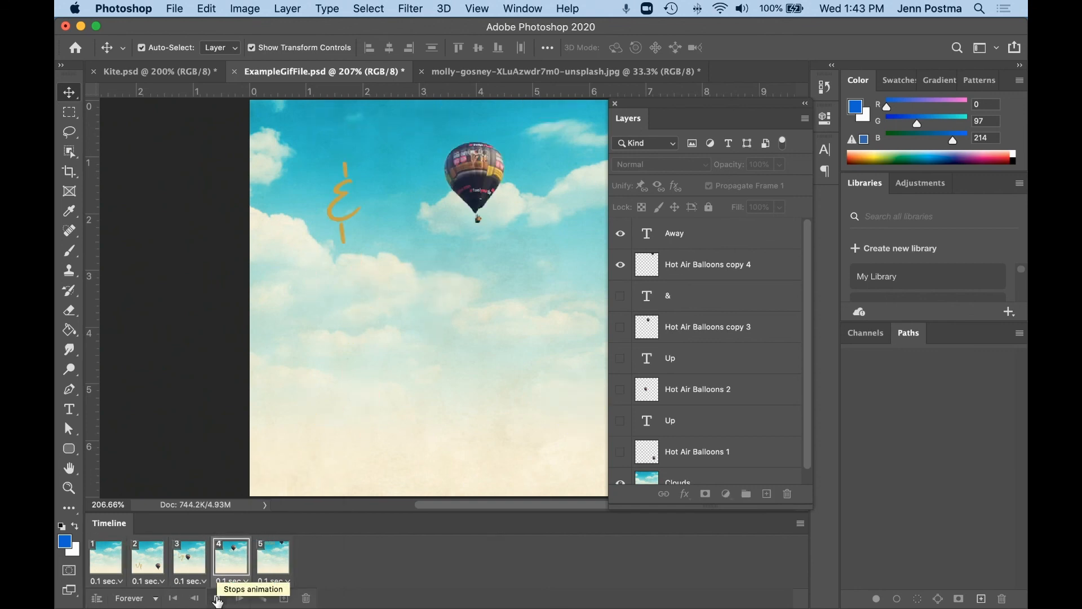
left_click(217, 598)
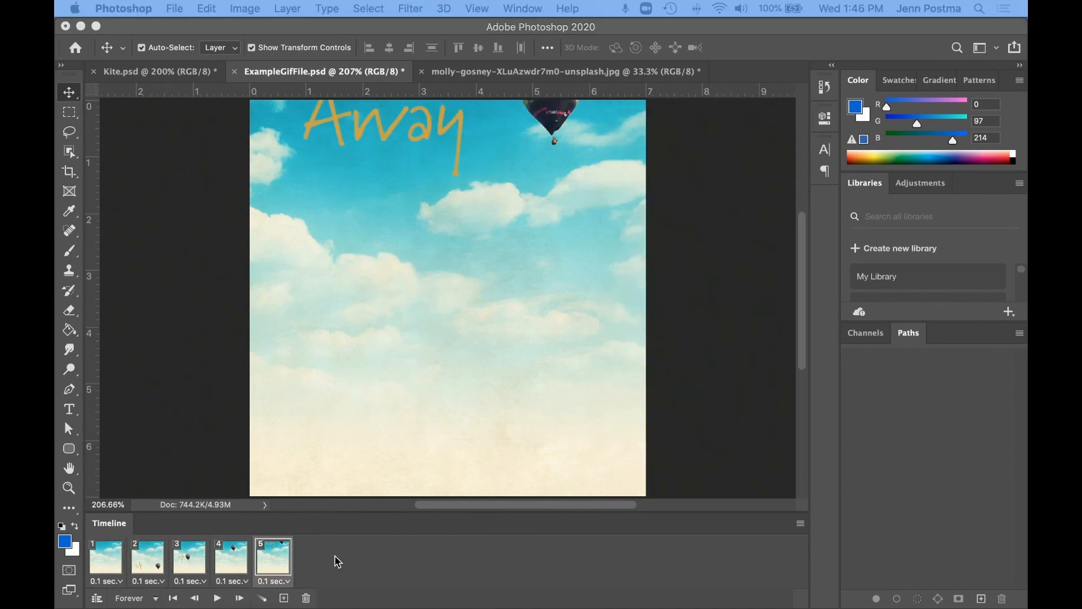
Duplicate frame 5 as a closing sixth frame and hide the "Away" and Hot Air Balloons copy 4 layers, leaving only Clouds.
left_click(279, 560)
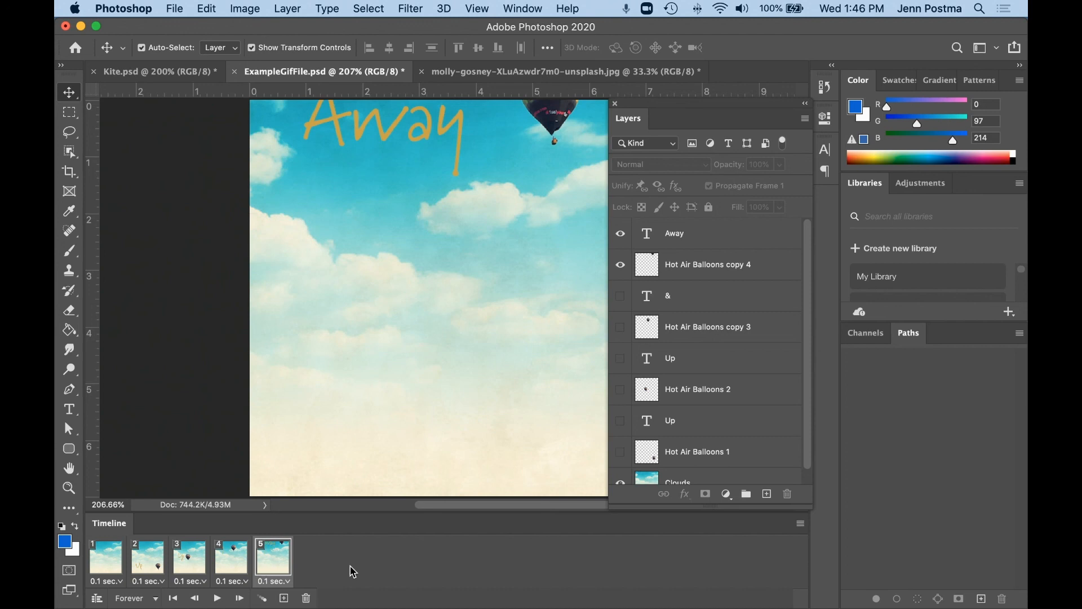
left_click(284, 599)
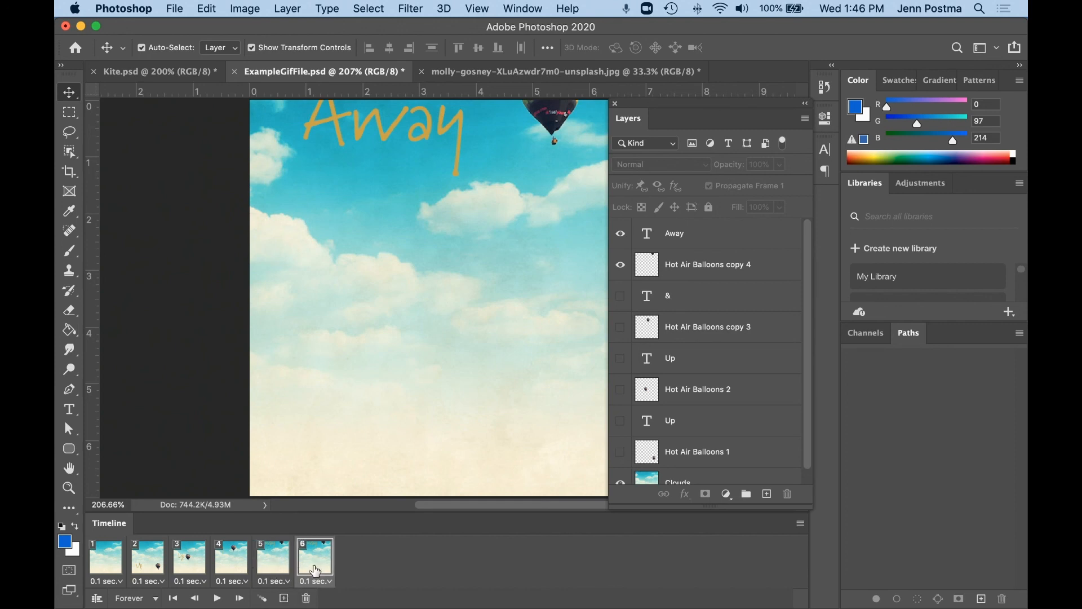
left_click(622, 237)
left_click(623, 266)
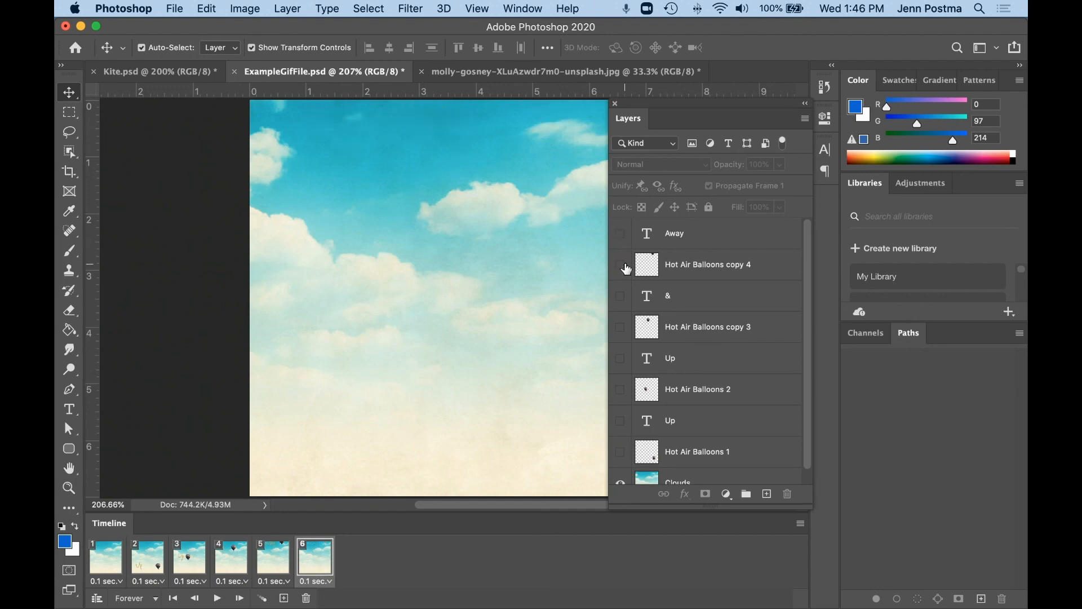
left_click_drag(809, 261, 794, 214)
Set the delay of frame 6 to 0.2 seconds, then play and stop the six-frame animation.
left_click(316, 581)
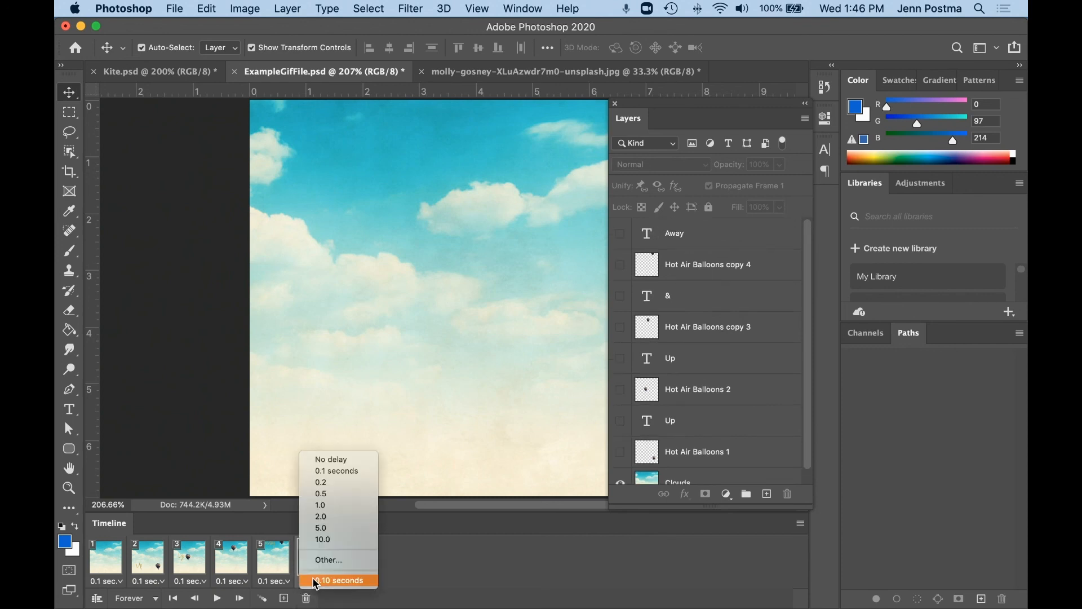
left_click(334, 483)
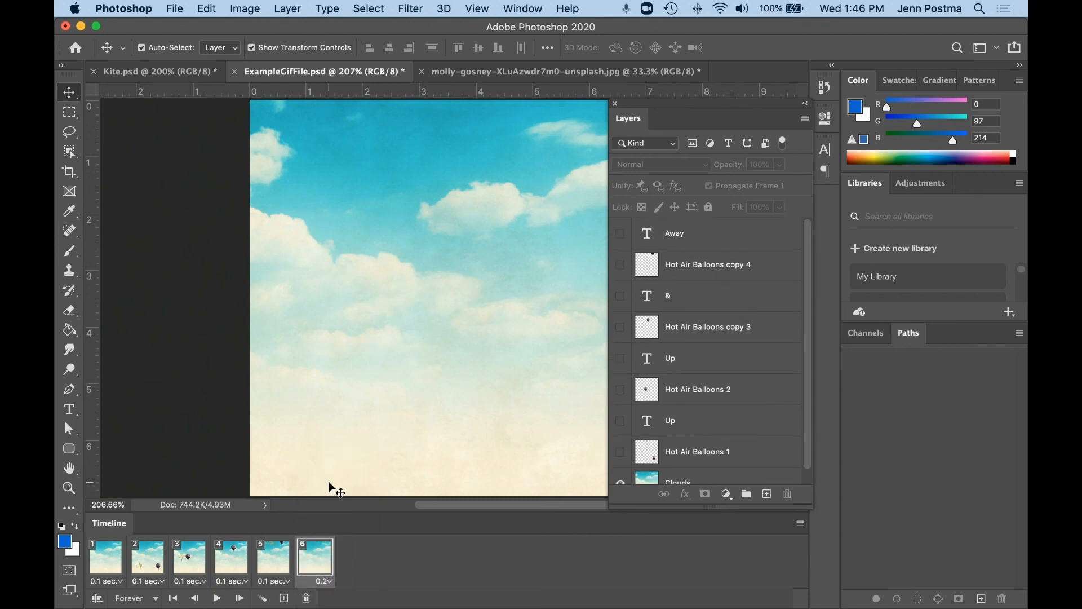
left_click(217, 599)
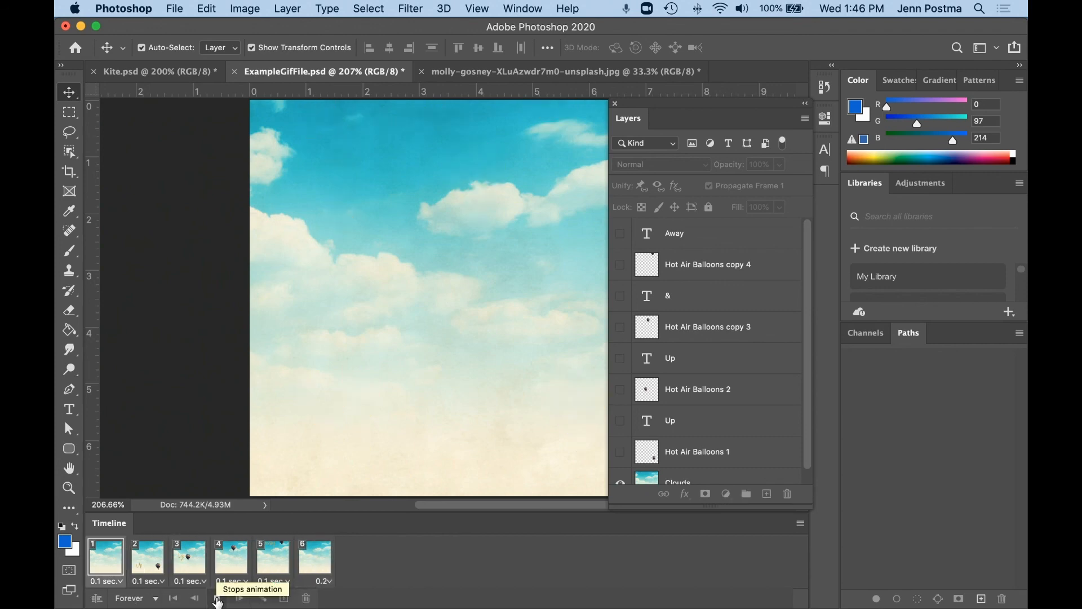
left_click(218, 599)
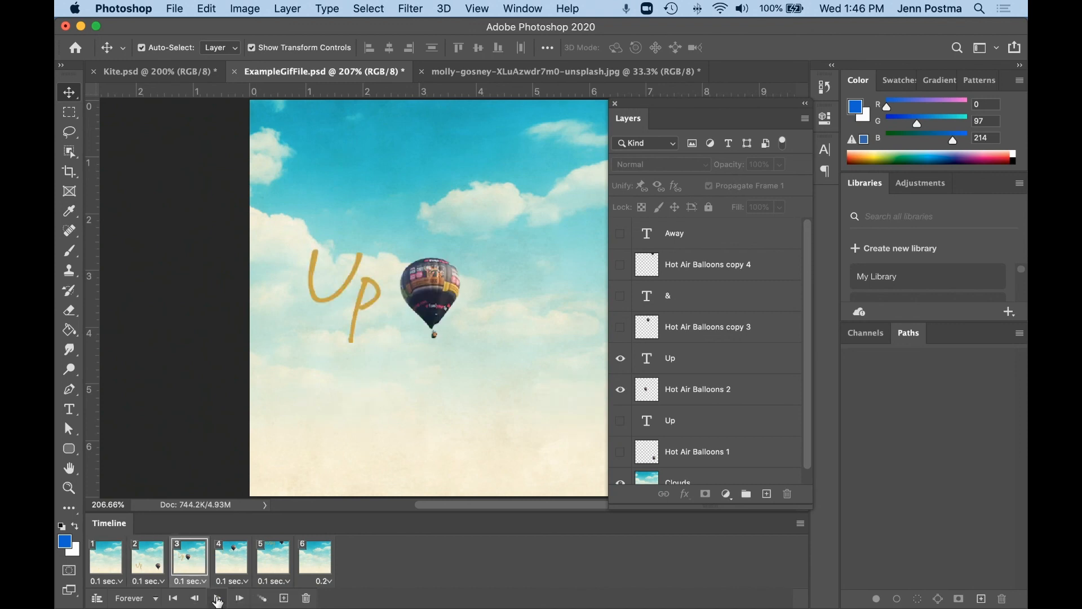